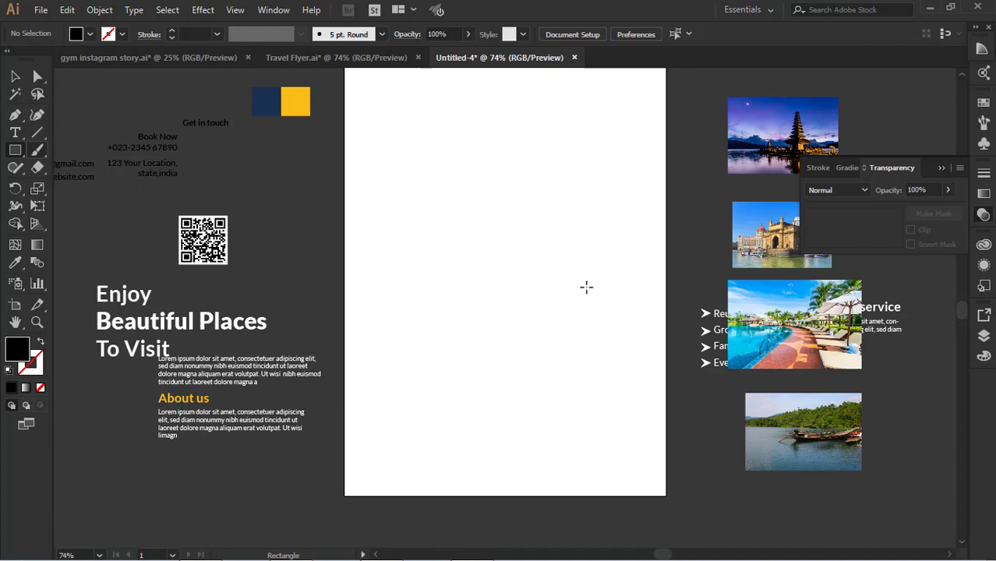
Draw a rectangle and stretch its edges so it covers the whole artboard.
scroll(546, 335, "up", 2)
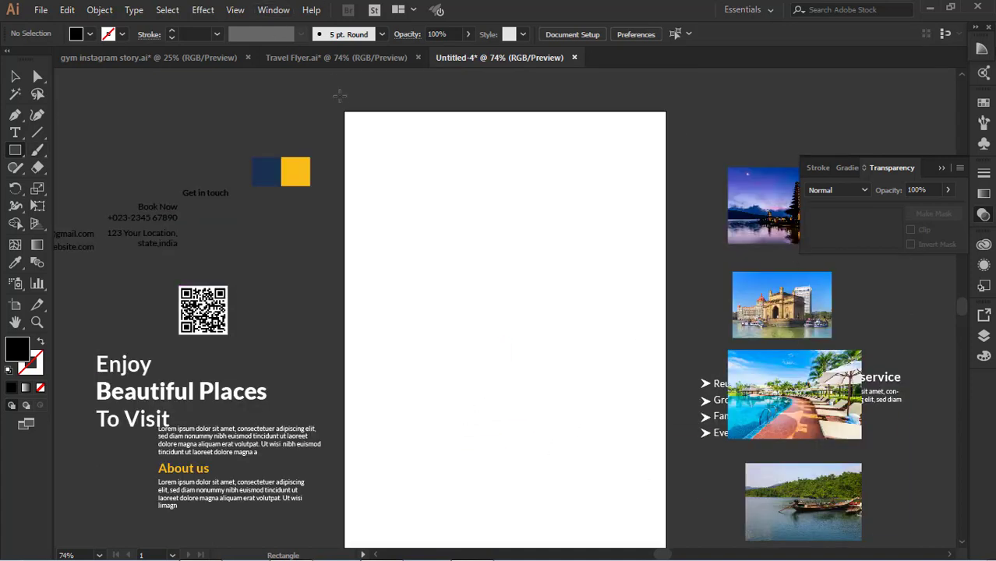
left_click_drag(345, 112, 631, 506)
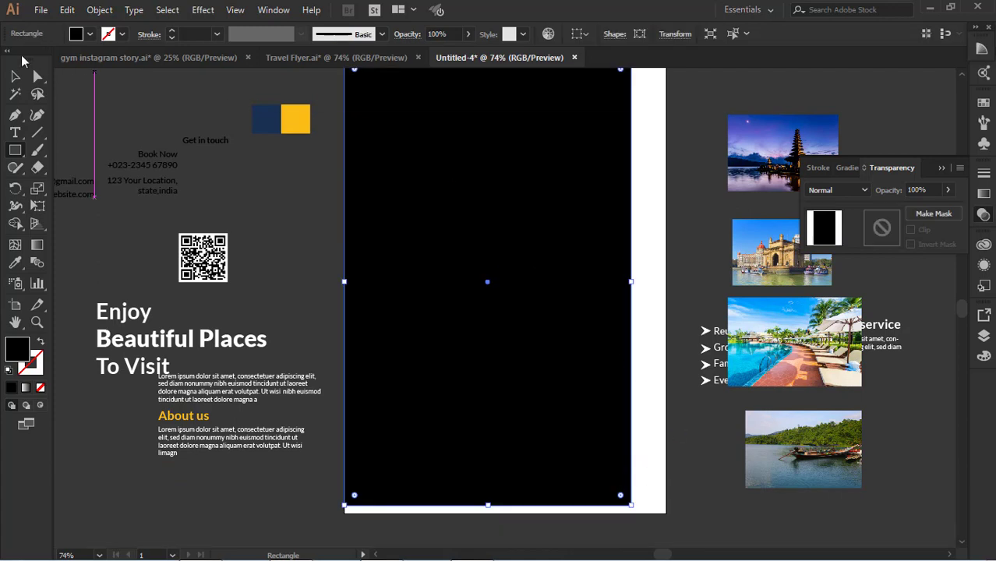
left_click(15, 78)
left_click(296, 172)
left_click(444, 215)
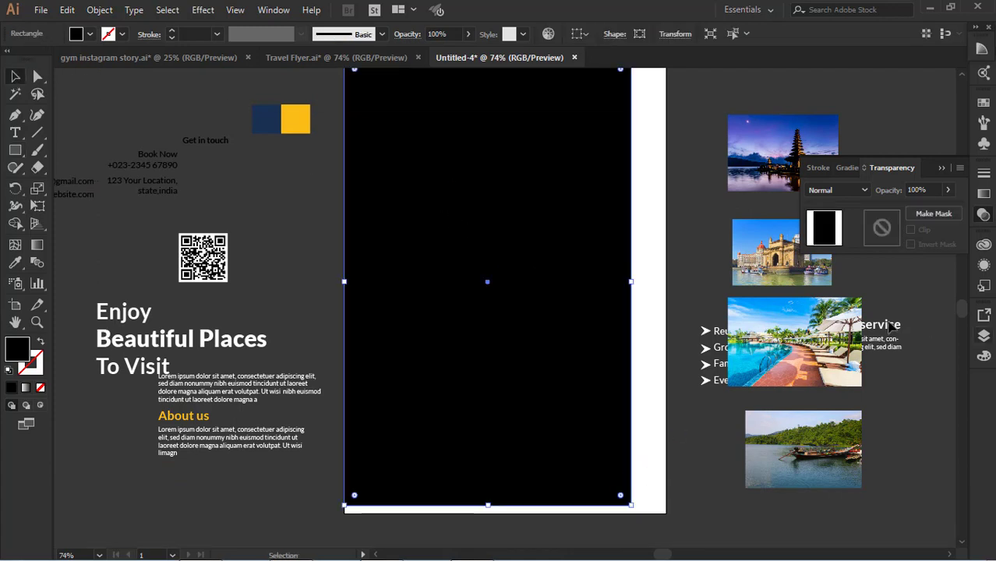
left_click_drag(631, 282, 666, 282)
scroll(633, 312, "down", 2)
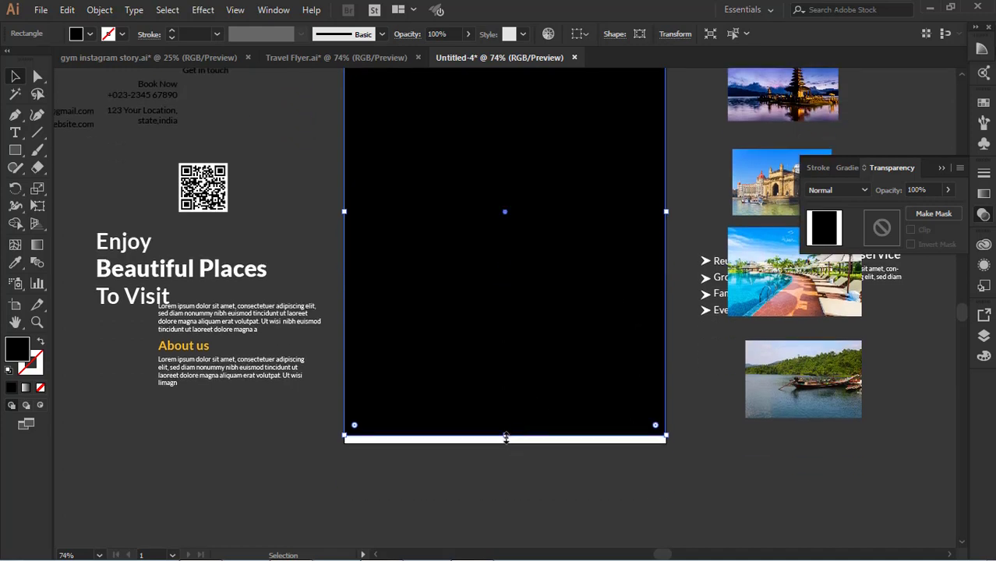
left_click_drag(506, 438, 507, 442)
scroll(511, 445, "up", 5)
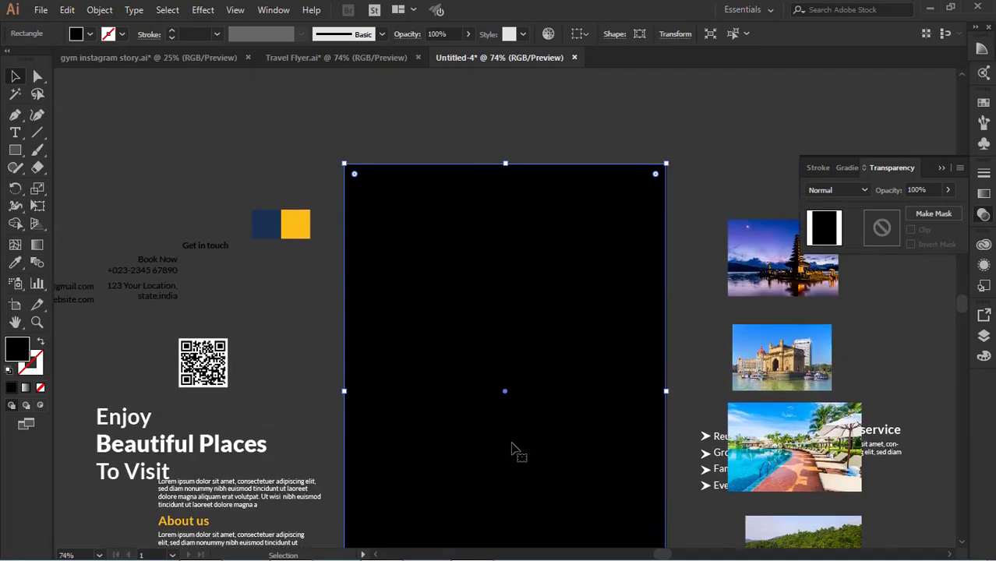
Fill the background rectangle with the navy blue sampled from the colour swatch beside the artboard.
left_click(350, 126)
left_click(416, 240)
left_click(17, 265)
left_click(263, 219)
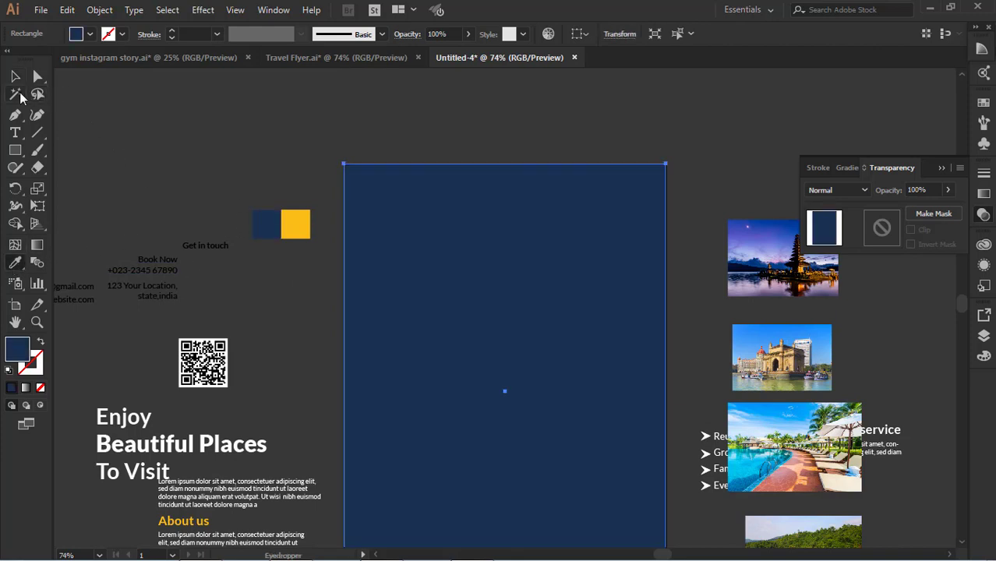
left_click(14, 77)
left_click(148, 99)
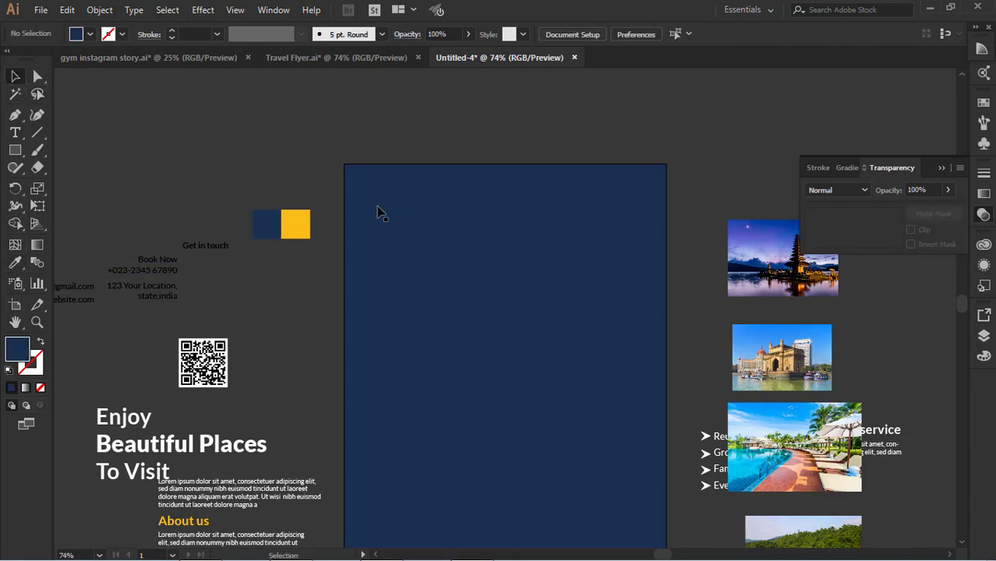
Draw a large hexagon with the Polygon tool, overlapping the artboard's upper-left corner.
left_click(15, 150)
left_click(83, 208)
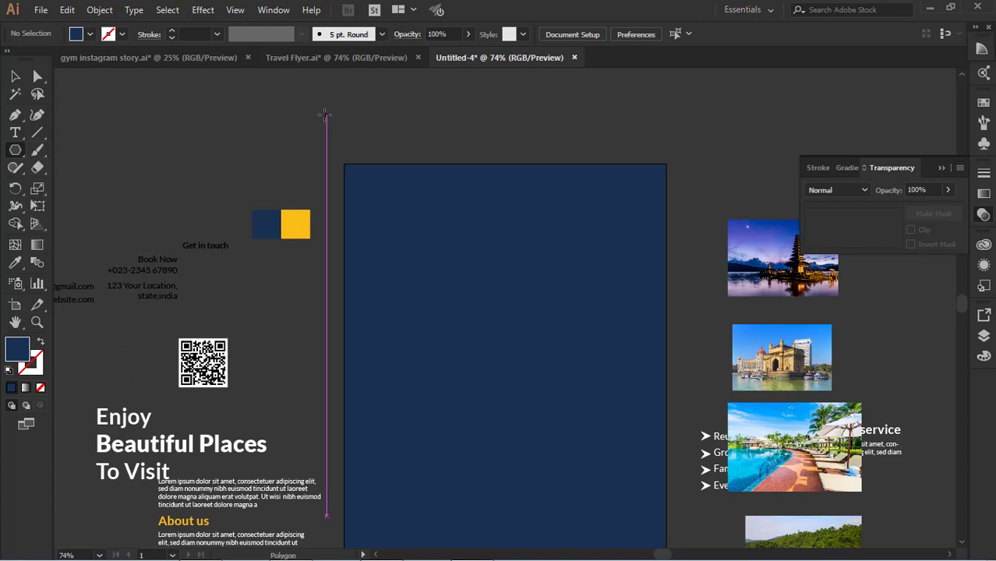
left_click_drag(325, 116, 456, 229)
scroll(442, 240, "up", 5)
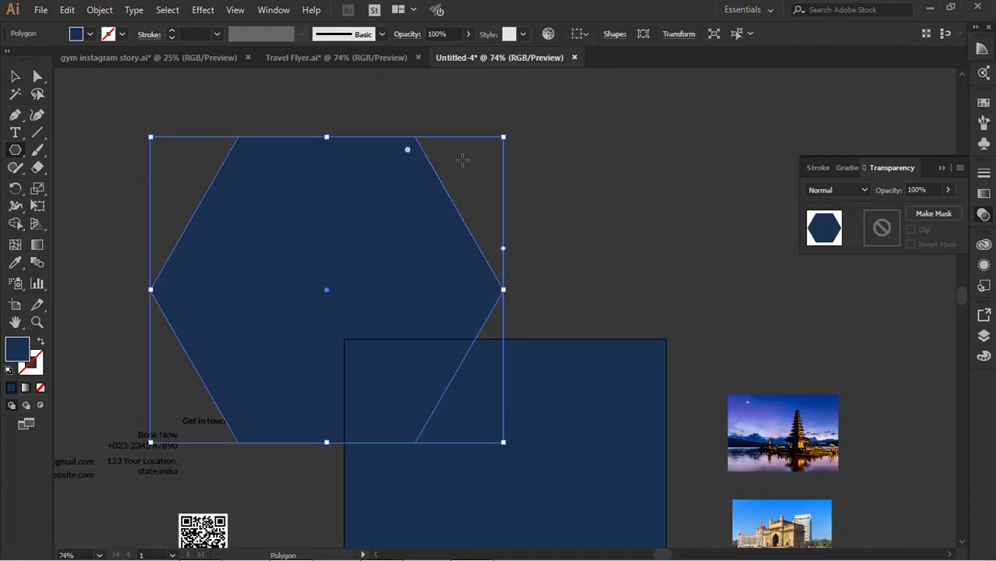
Rotate the large hexagon so that its points face straight up and down.
left_click(14, 77)
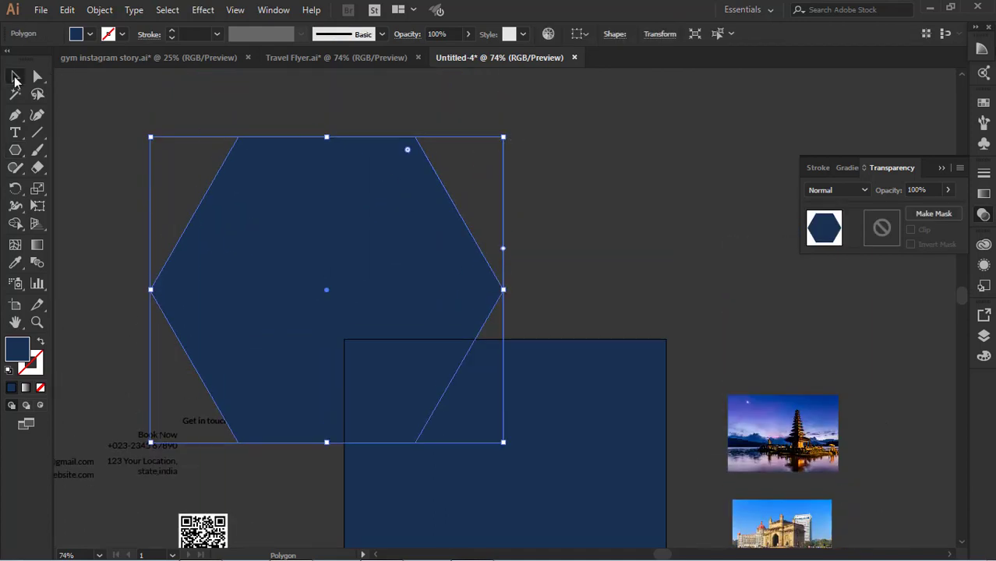
left_click(651, 252)
left_click(396, 256)
left_click_drag(508, 131, 400, 334)
left_click(596, 265)
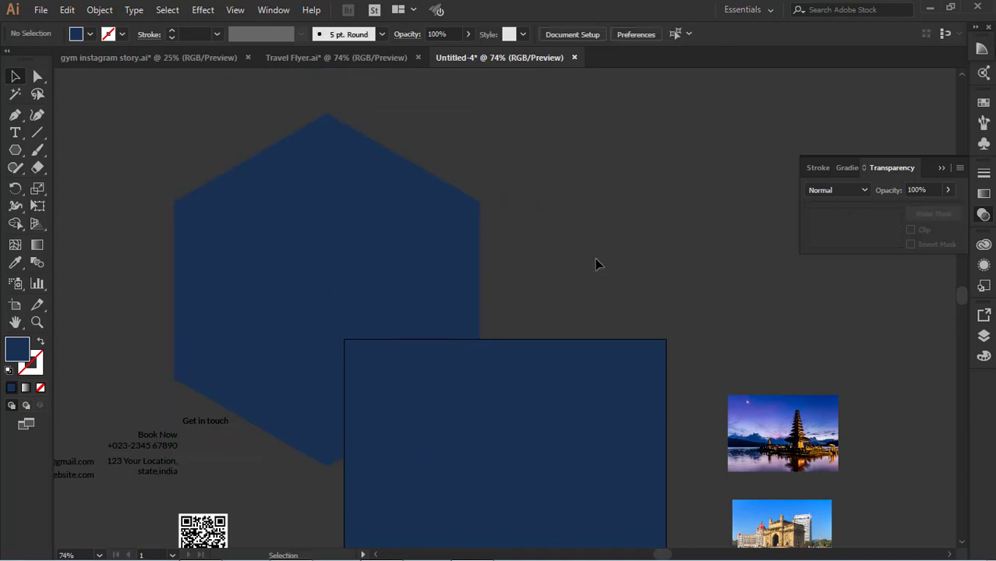
Move the hexagon over the artboard's upper half, enlarge it to about 654 by 755 pt and centre it horizontally.
scroll(596, 265, "down", 3)
left_click_drag(441, 171, 613, 284)
scroll(614, 285, "down", 3)
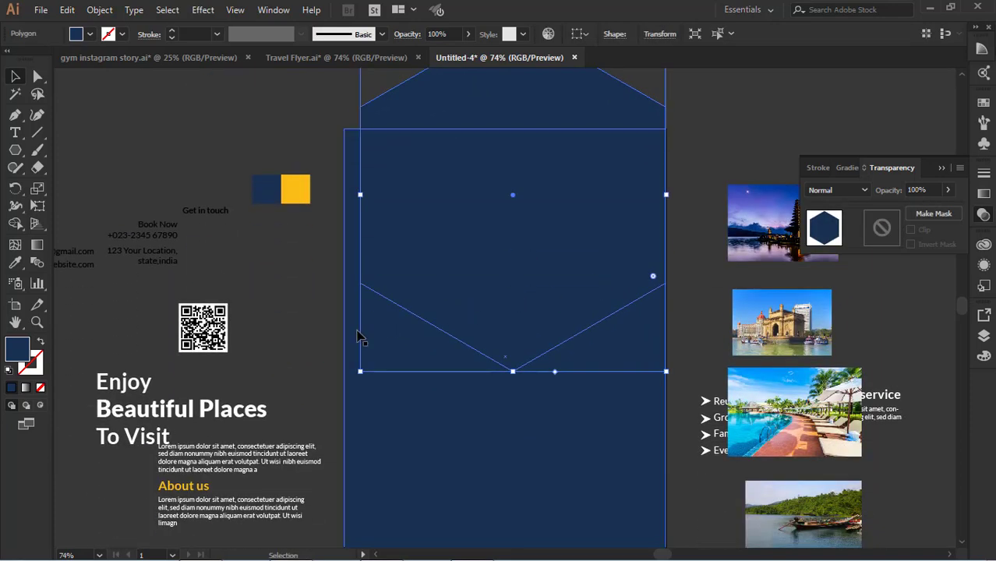
left_click_drag(360, 373, 328, 410)
left_click_drag(654, 419, 666, 430)
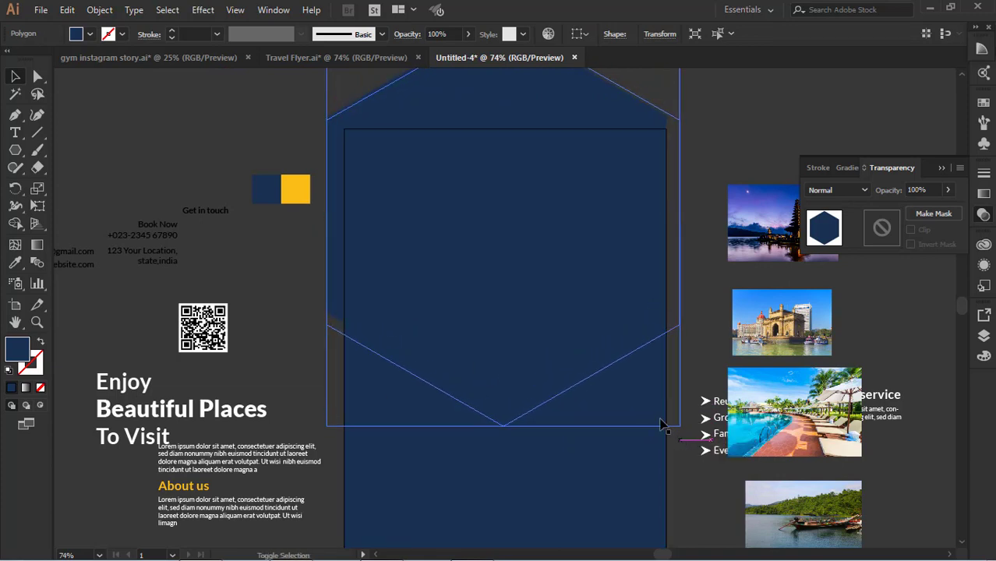
left_click_drag(608, 341, 610, 283)
scroll(610, 285, "down", 2)
scroll(534, 238, "up", 2)
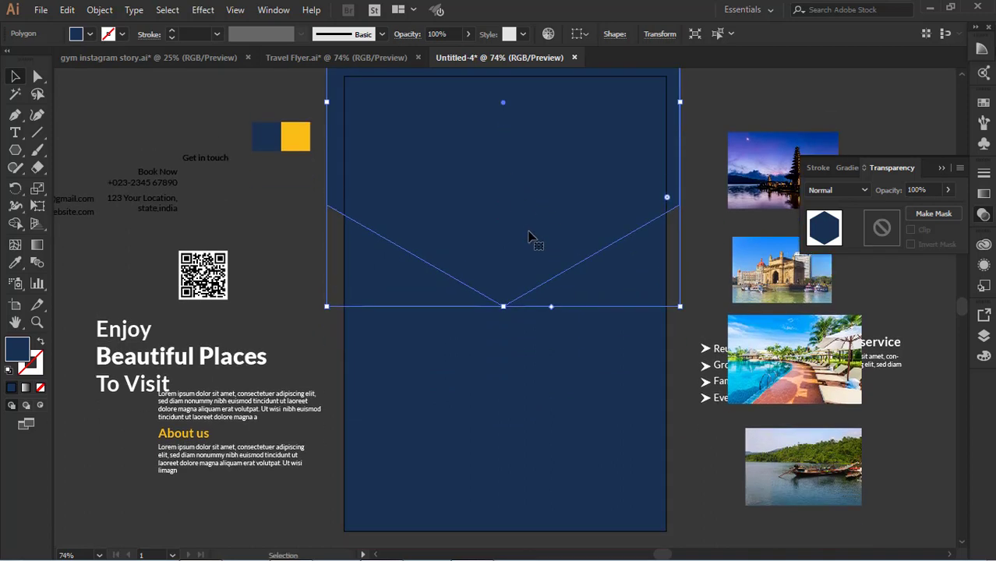
mouse_move(530, 294)
left_mouse_down()
mouse_move(529, 279)
mouse_move(526, 286)
left_mouse_up()
scroll(550, 300, "up", 2)
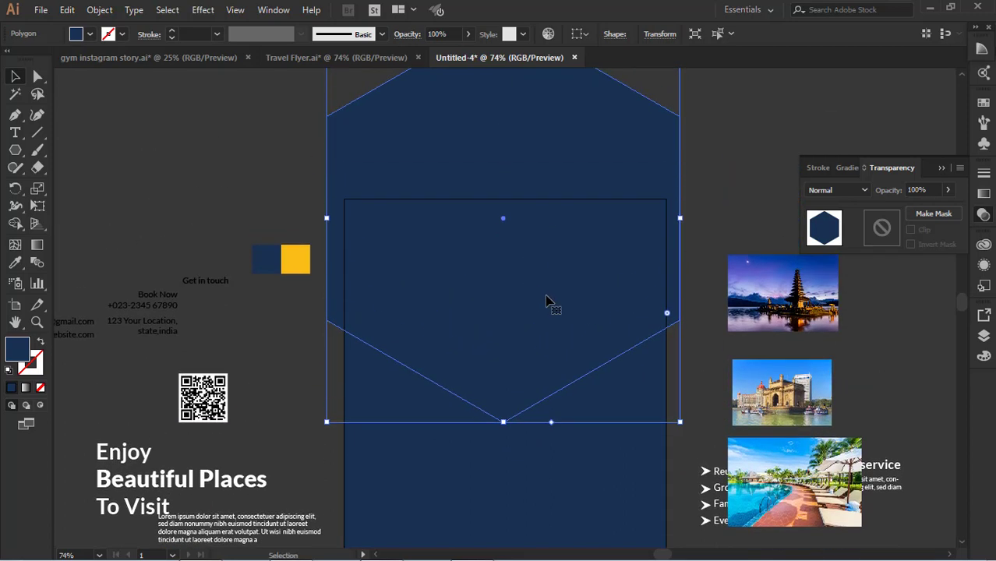
Move the Gateway of India photo behind the hexagon and enlarge it beyond both sides, down to the lower point.
left_click(795, 387)
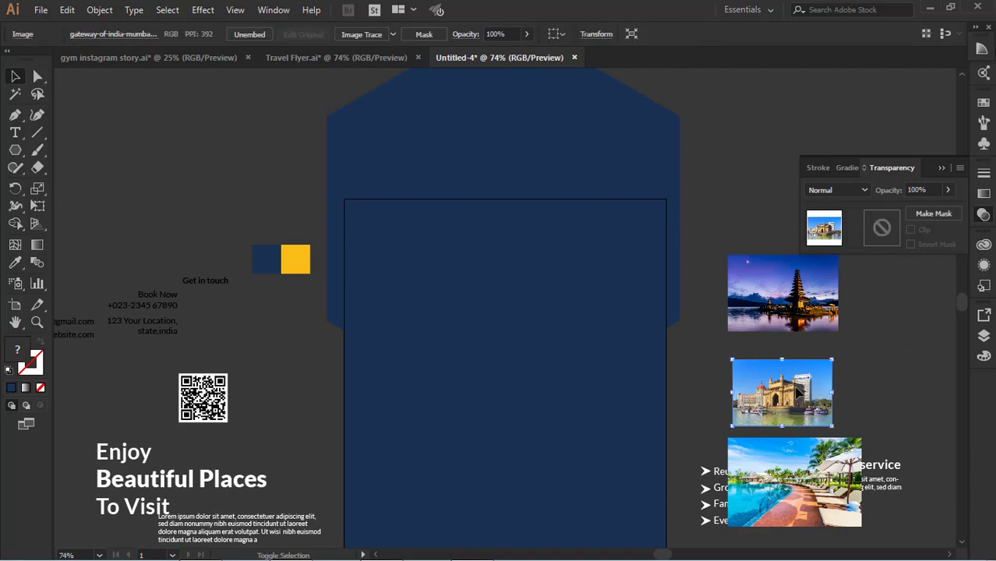
left_click_drag(741, 422, 700, 447)
left_click_drag(772, 413, 508, 301)
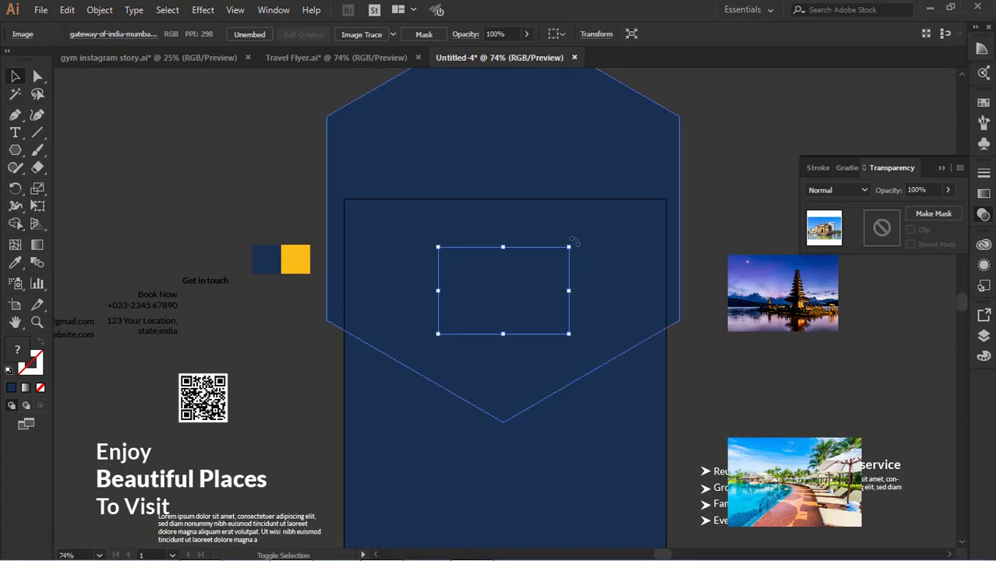
left_click_drag(571, 245, 670, 180)
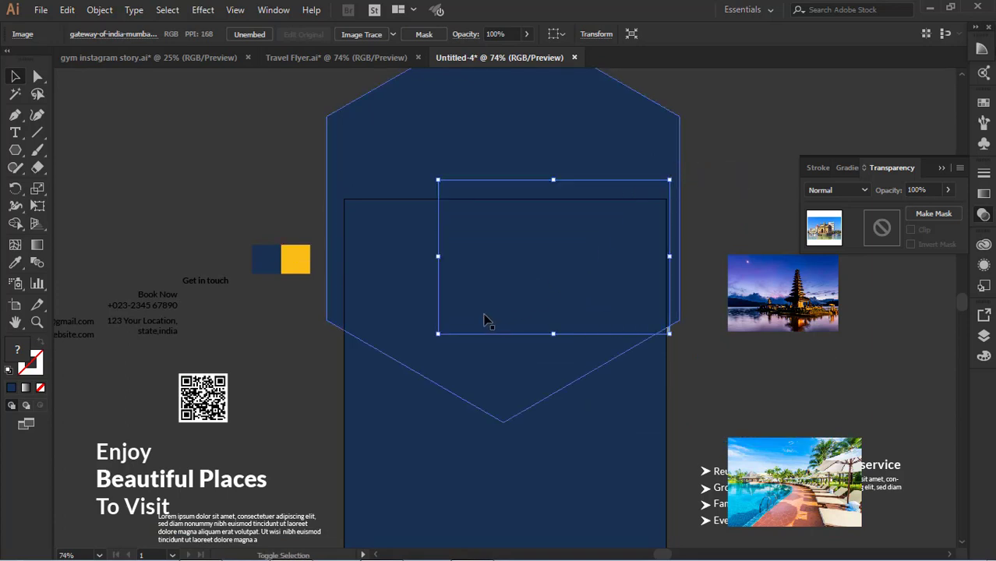
left_click_drag(438, 334, 352, 392)
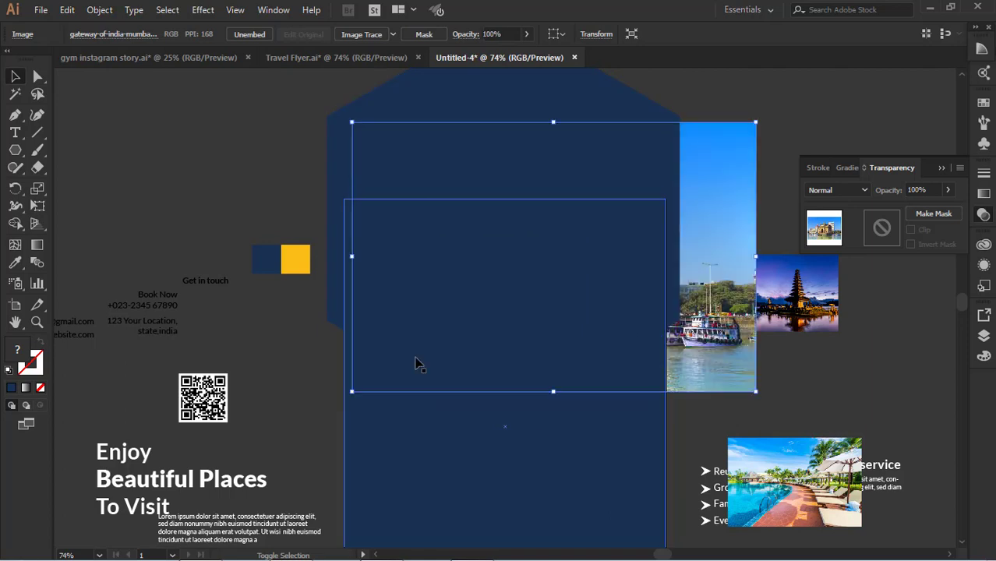
left_click_drag(703, 346, 684, 397)
left_click(729, 360)
Clip the Gateway of India photo to the large hexagon with a clipping mask.
left_click(689, 355)
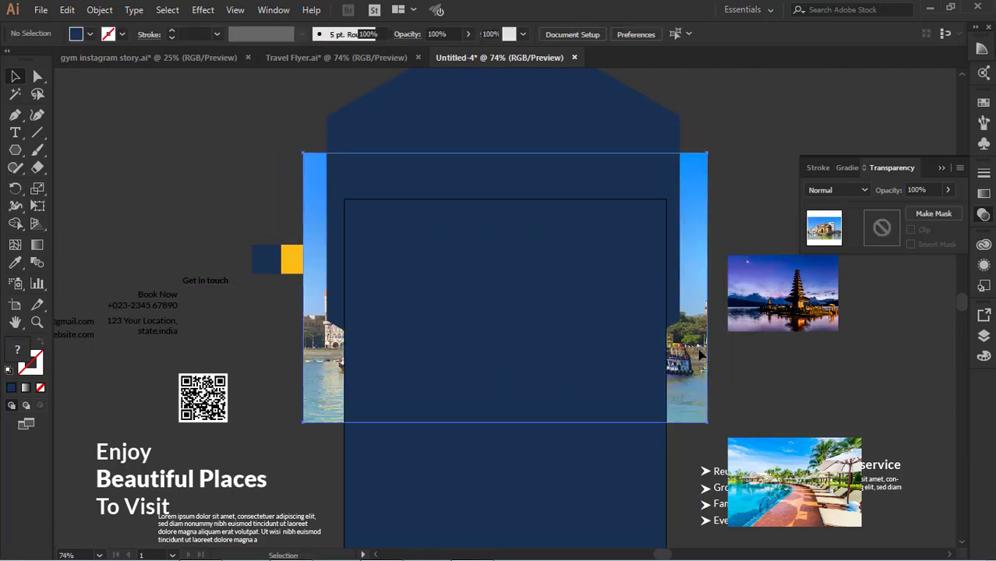
left_click(535, 116, "shift")
right_click(585, 109)
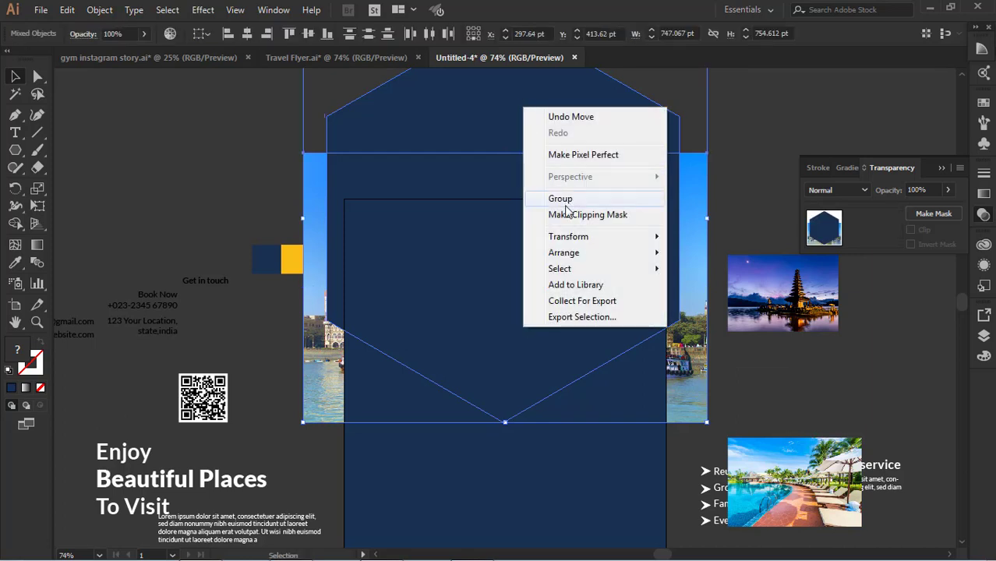
left_click(573, 215)
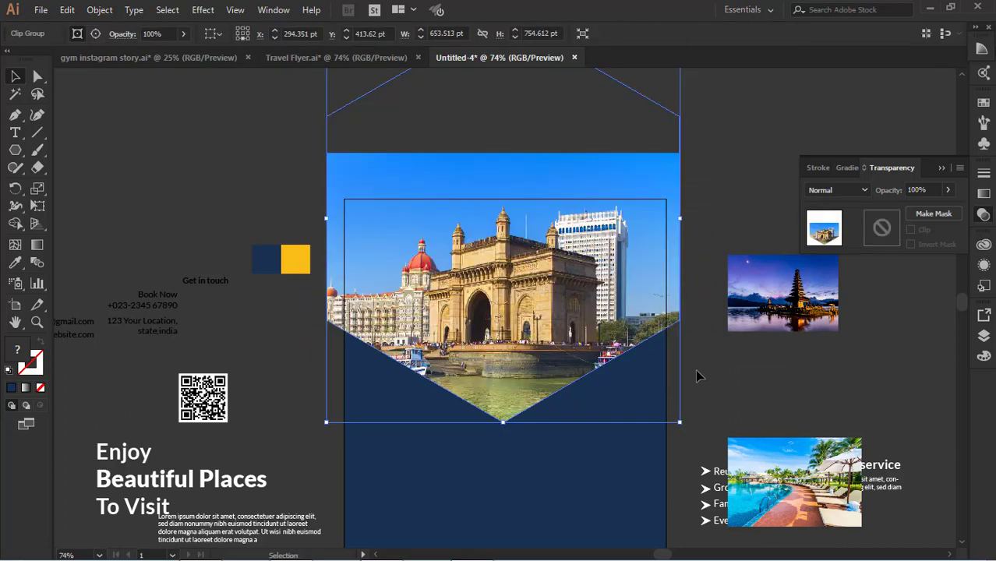
left_click(751, 382)
Draw a small hexagon beside the artboard and rotate it so its points face up and down.
scroll(737, 359, "down", 2)
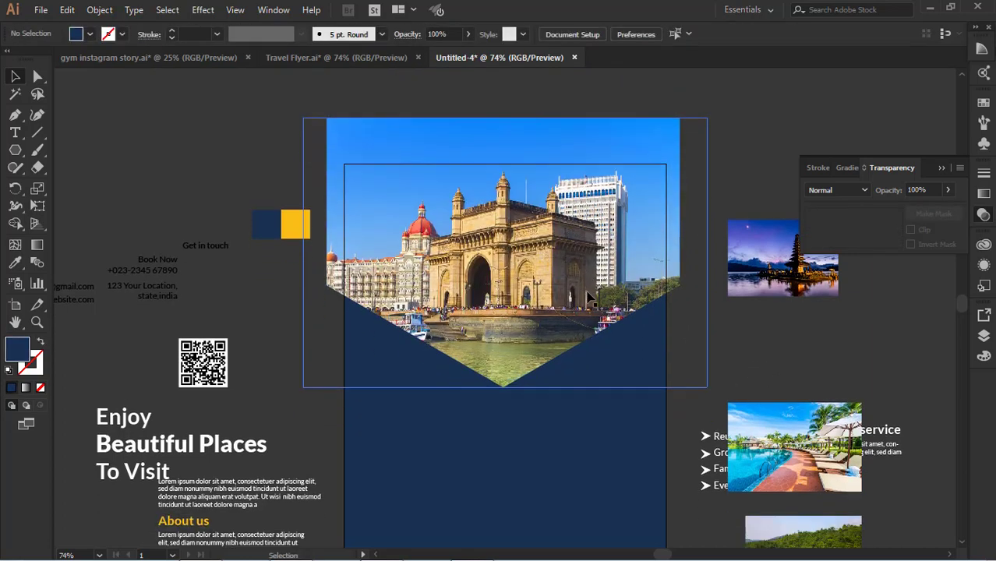
scroll(736, 359, "down", 1)
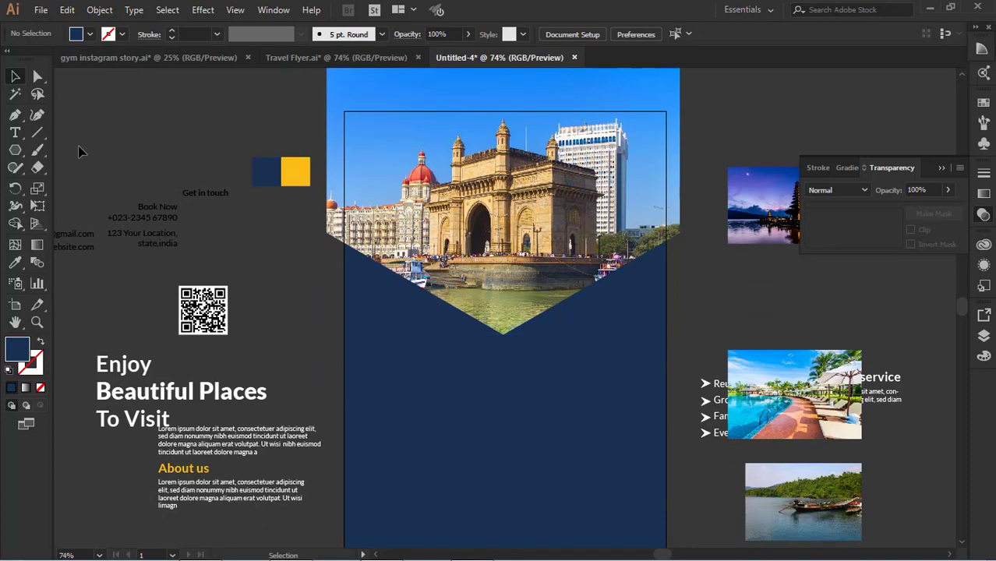
left_click(14, 150)
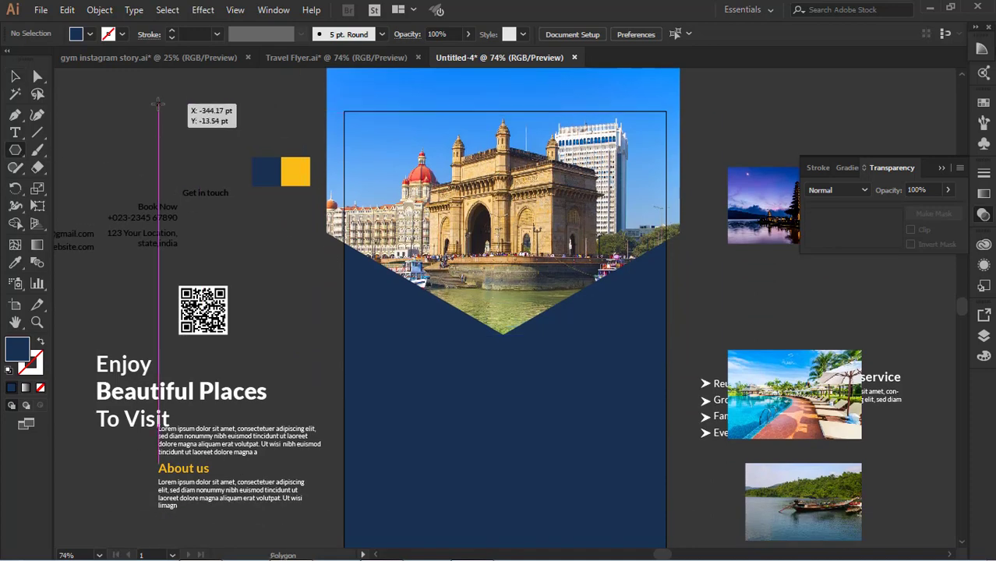
left_click_drag(157, 104, 195, 144)
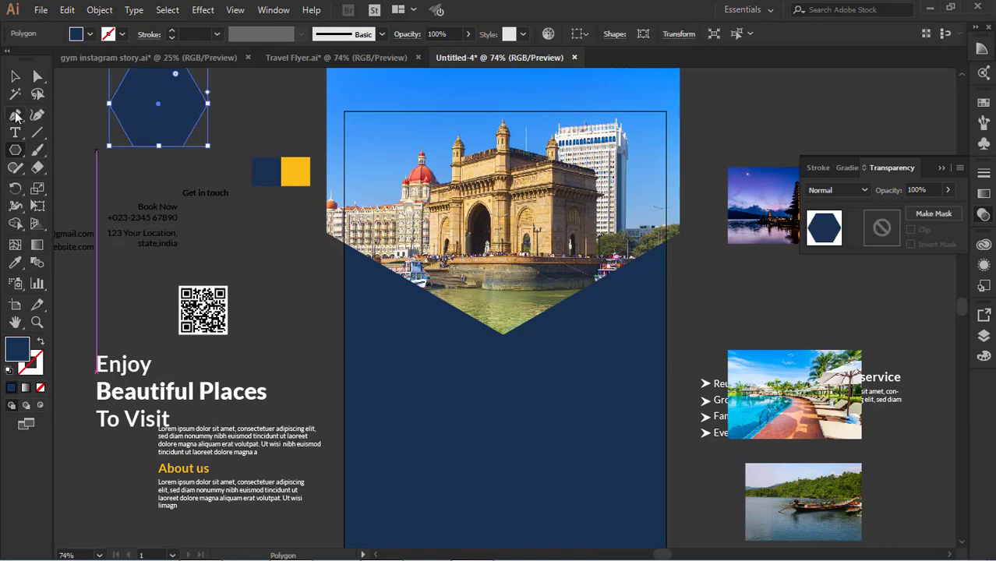
left_click(15, 76)
left_click(209, 139)
left_click(180, 127)
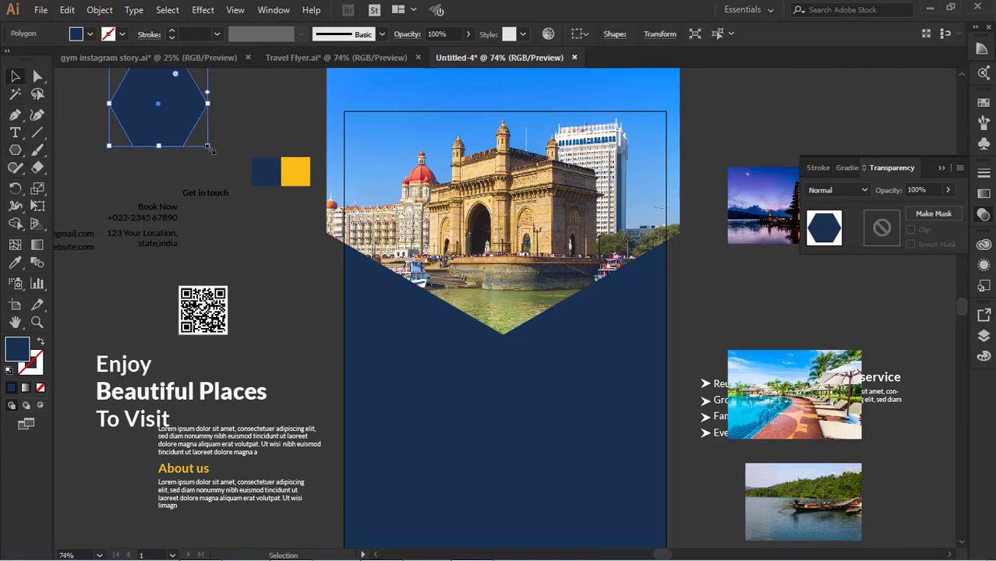
left_click_drag(215, 154, 236, 92)
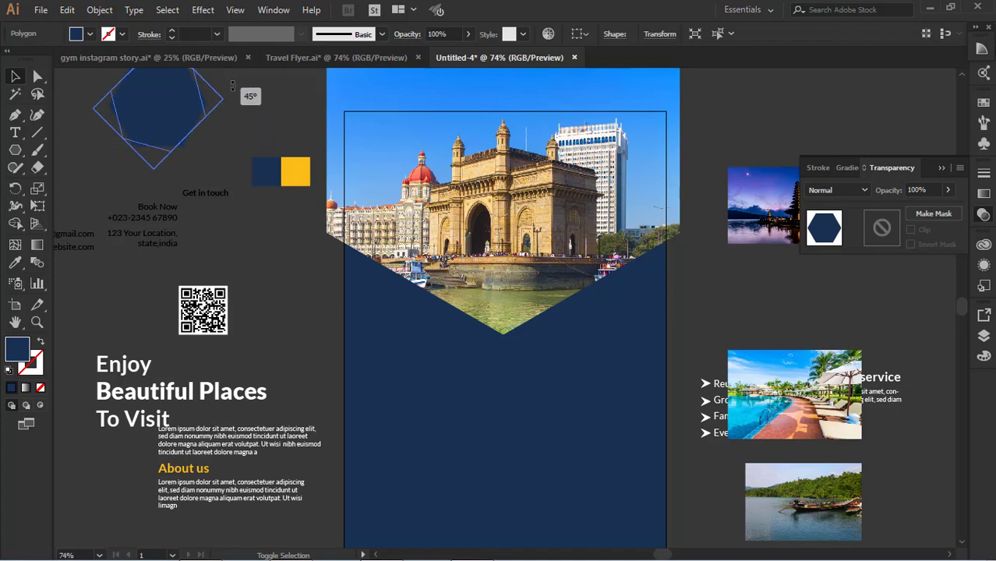
Place the small hexagon centred over the lower tip of the clipped photo.
scroll(238, 188, "up", 2)
left_click(238, 188)
left_click_drag(187, 187, 534, 400)
scroll(530, 374, "down", 3)
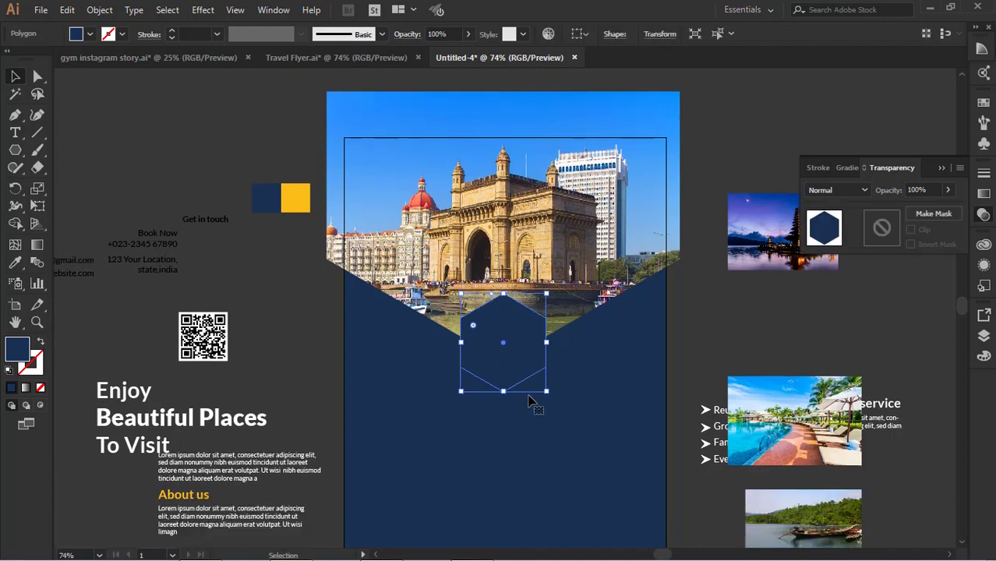
Copy the small hexagon to both slanted edges of the photo and nudge the right copy into position.
left_click_drag(523, 340, 634, 275)
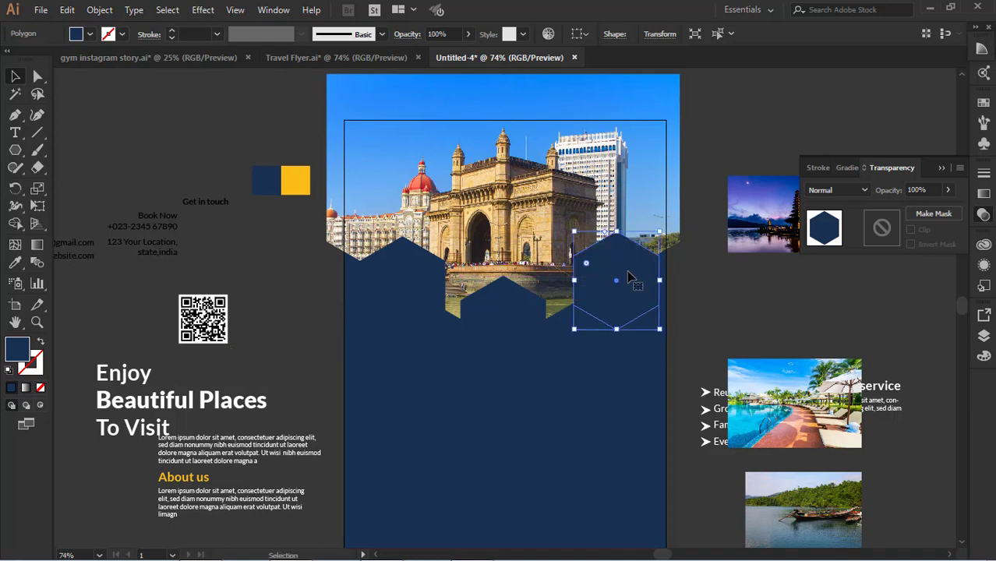
key("Up")
key("Up")
key("Up")
key("Up")
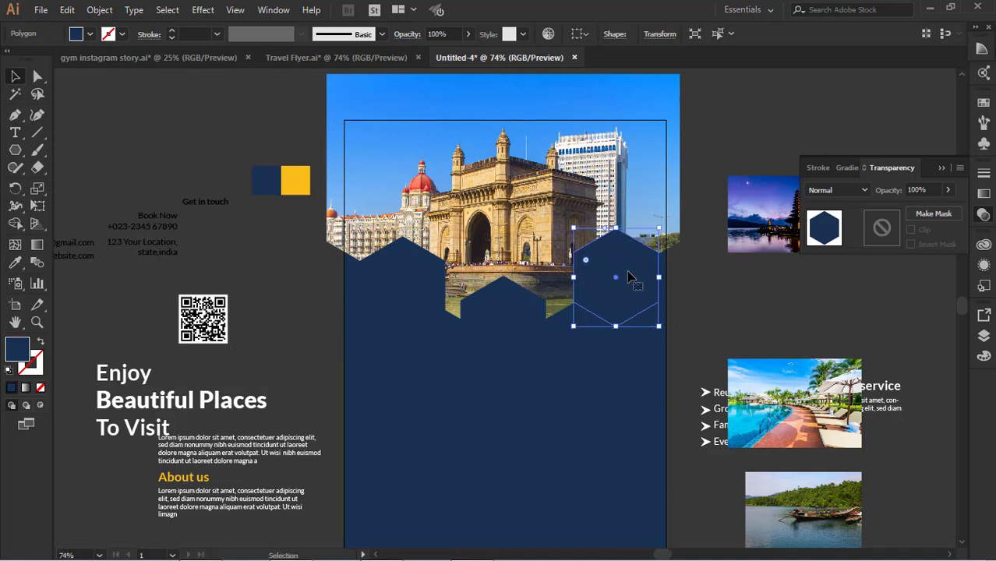
key("Left")
key("Left")
key("Down")
key("Down")
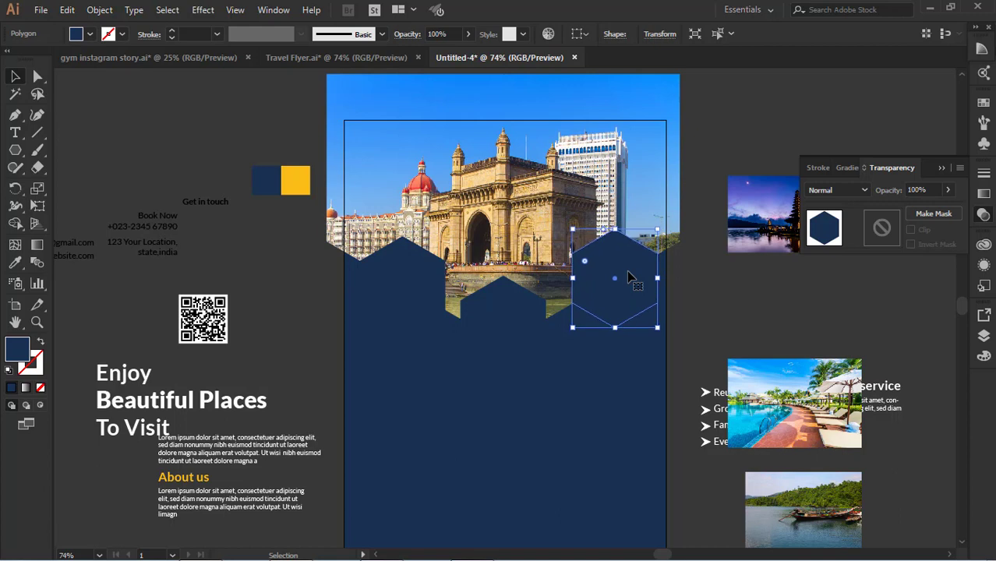
left_click(805, 345)
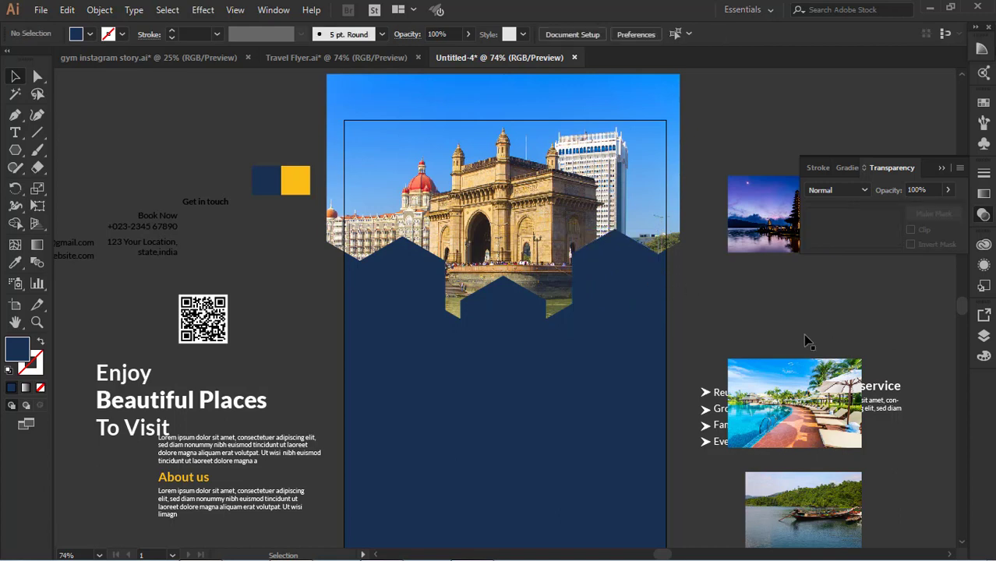
Move the pagoda sunrise photo over the left small hexagon and clip it to that hexagon with a clipping mask.
scroll(591, 344, "down", 3)
left_click(421, 225)
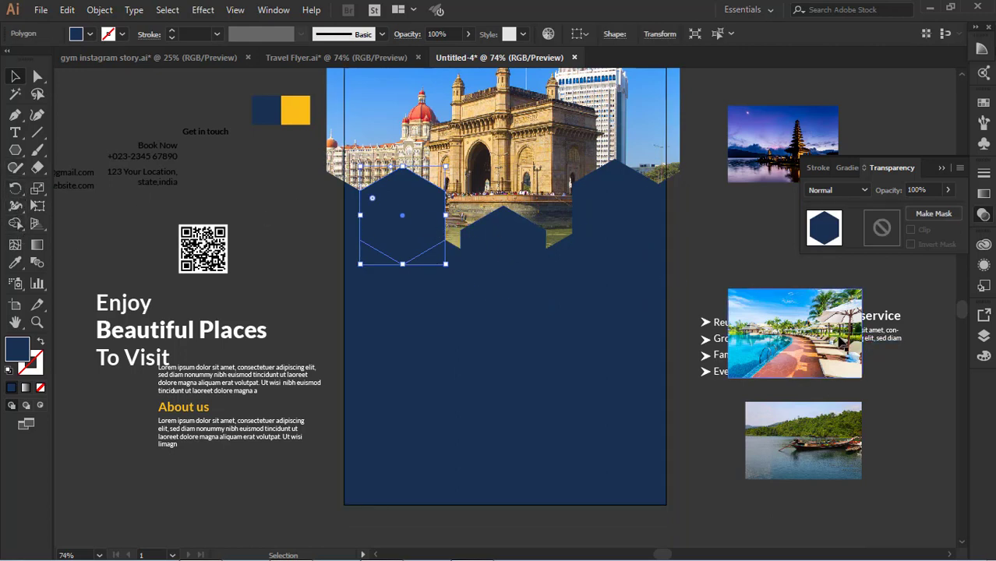
scroll(842, 343, "up", 3)
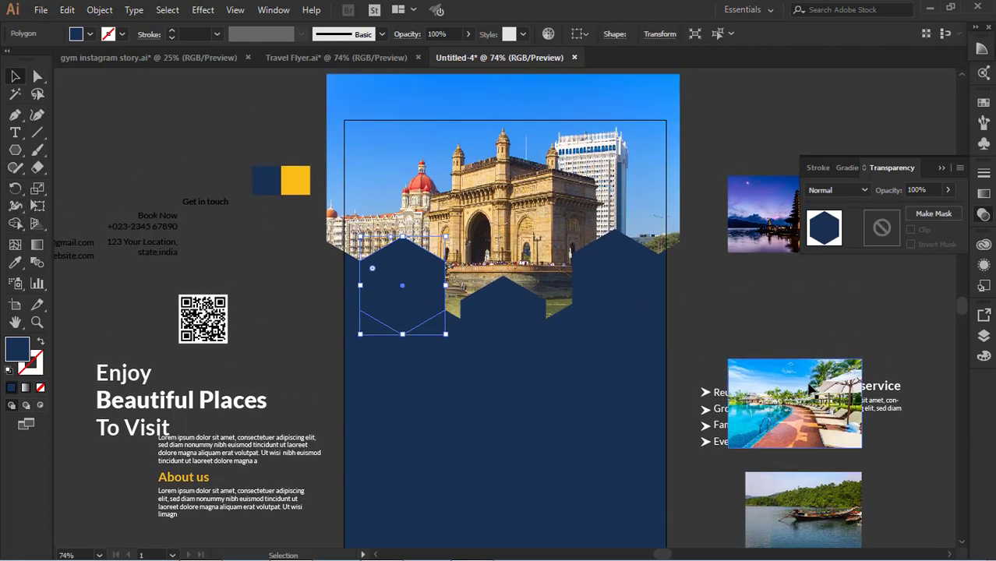
left_click_drag(784, 217, 357, 270)
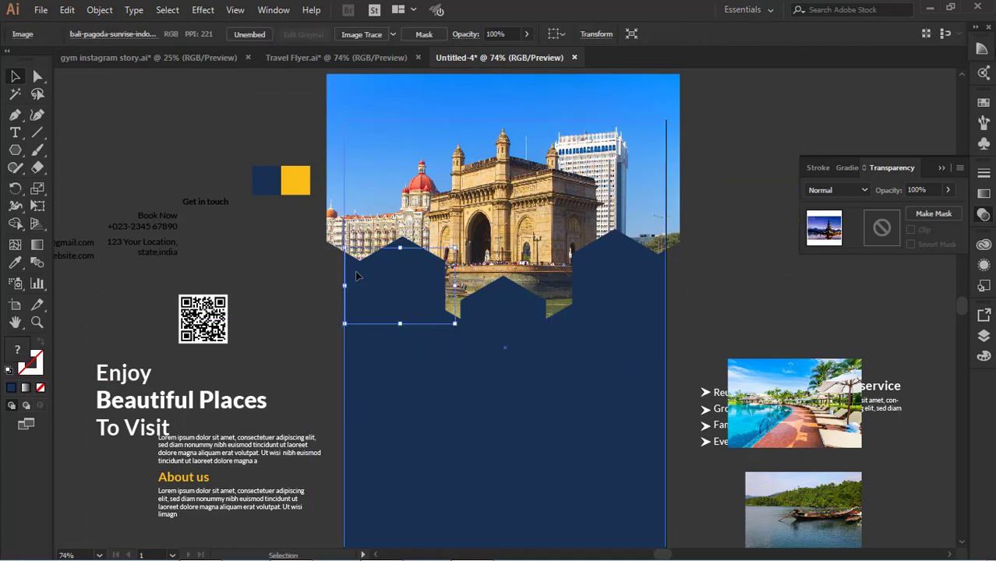
right_click(396, 279)
left_click(425, 385)
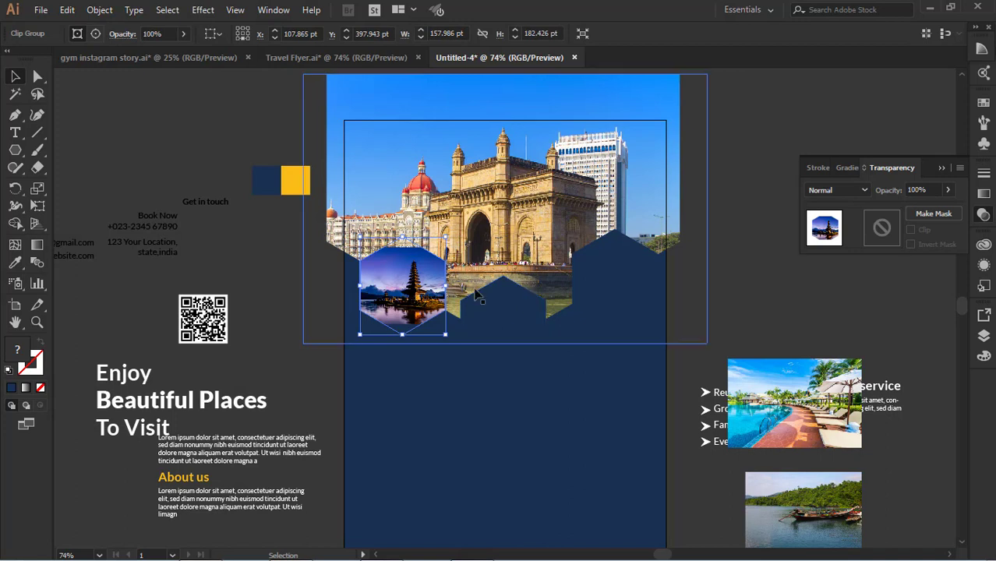
Enlarge the pagoda photo inside its mask to fill the hexagon and shift it left until the pagoda is centred.
left_click(97, 34)
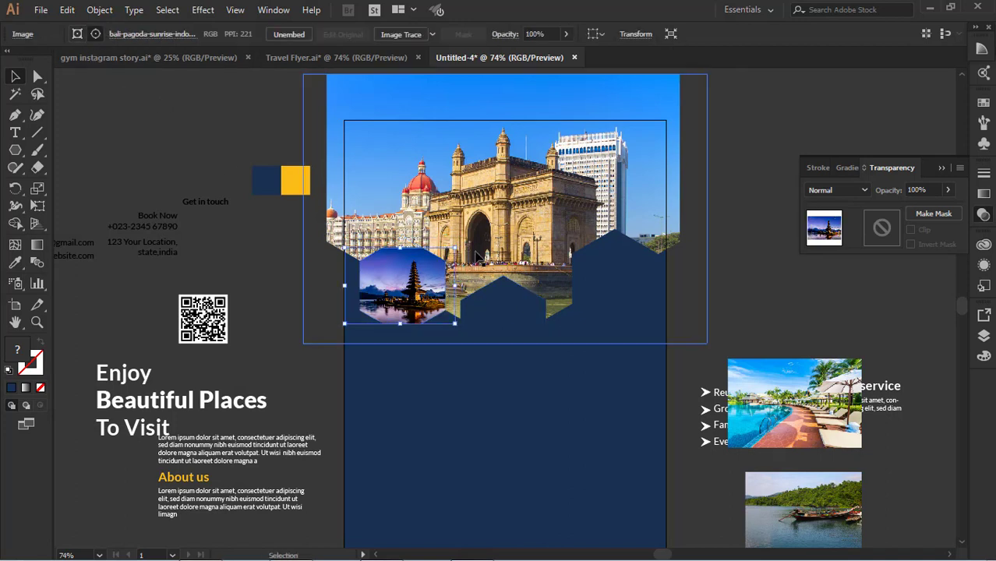
left_click_drag(455, 247, 477, 231)
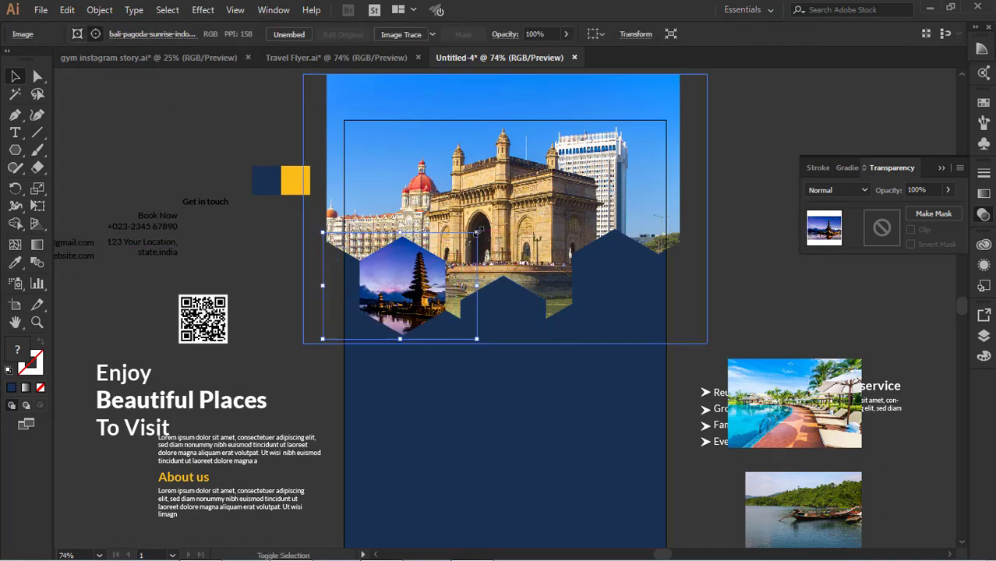
key("Left")
key("Left")
key("Left")
key("Left")
key("Left")
key("Left")
key("Left")
key("Left")
key("Left")
key("Left")
key("Left")
key("Left")
key("Left")
key("Left")
key("Left")
key("Left")
key("Left")
key("Left")
key("Left")
key("Left")
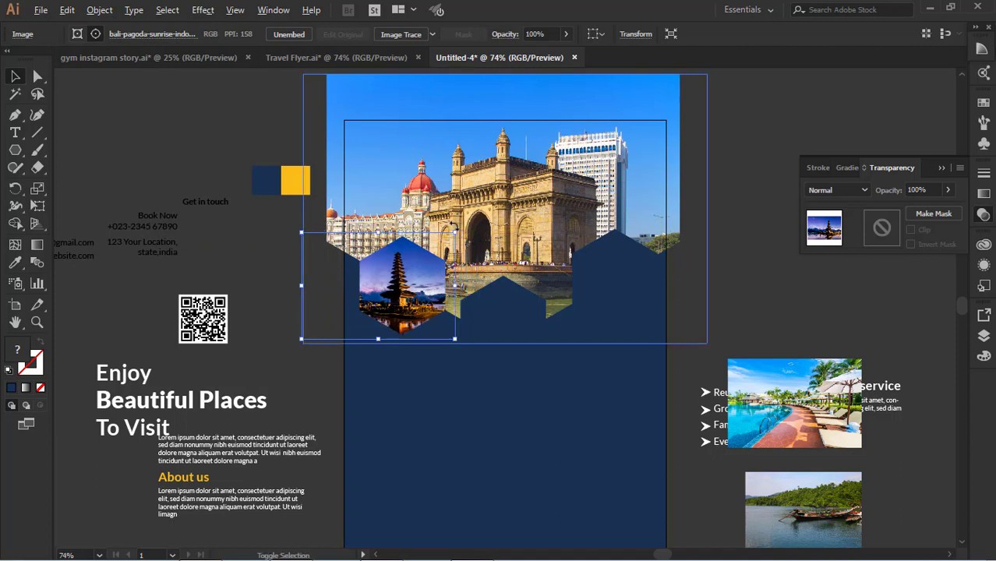
left_click_drag(456, 233, 460, 229)
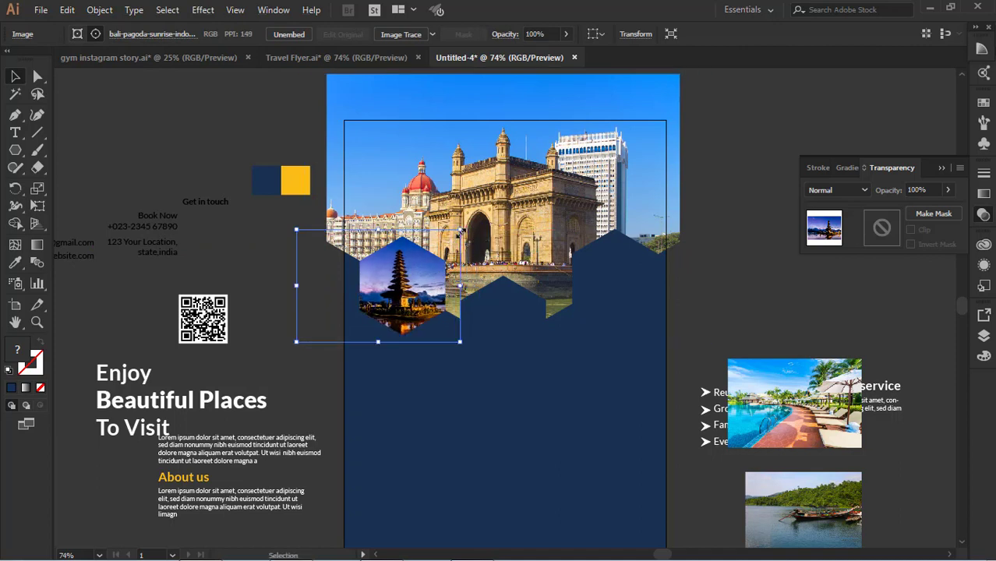
left_click(267, 259)
left_click(427, 288)
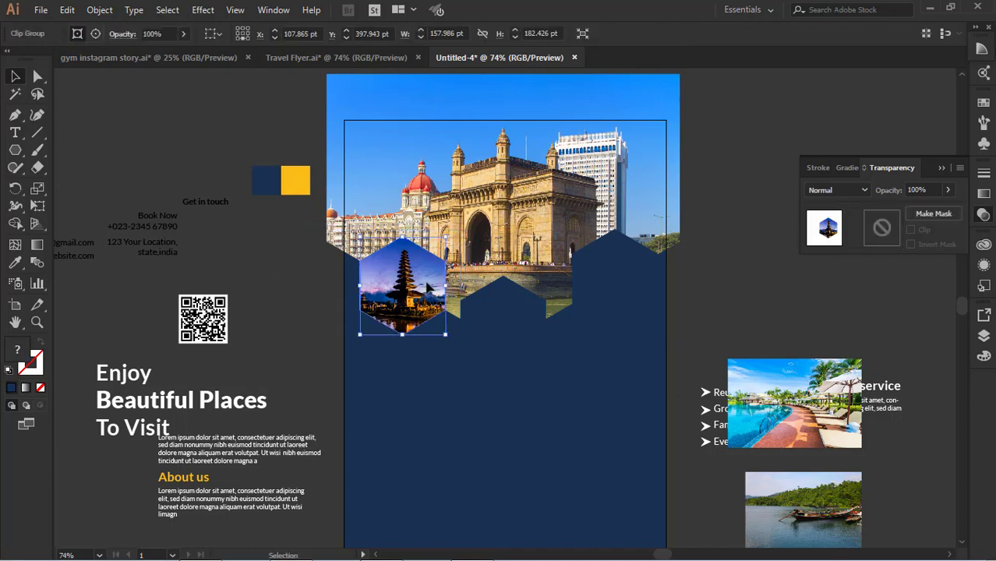
Move the resort pool photo over the middle small hexagon and clip it to that hexagon with a clipping mask.
left_click(529, 316)
left_click_drag(809, 421, 518, 348)
left_click(518, 339, "shift")
right_click(518, 339)
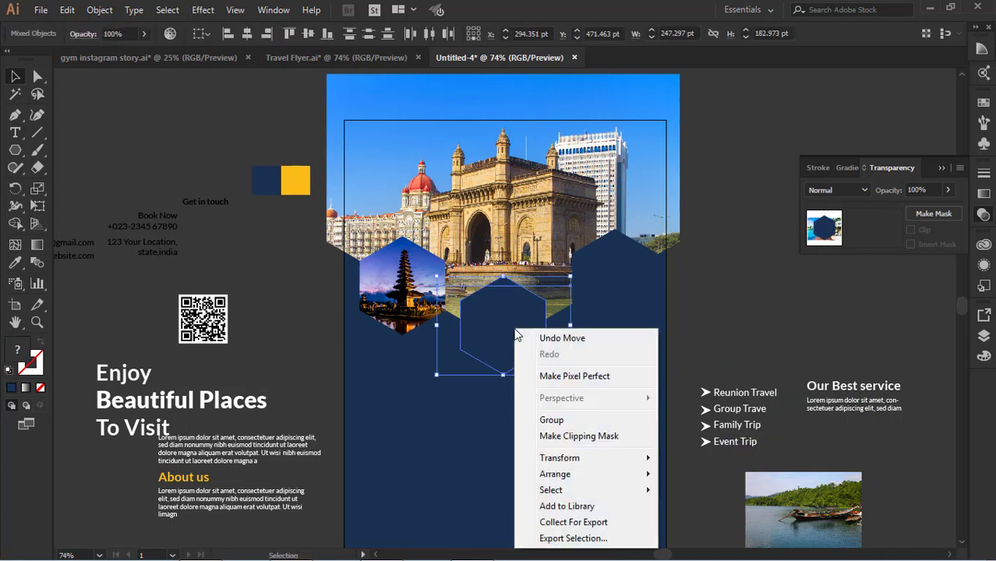
left_click(590, 439)
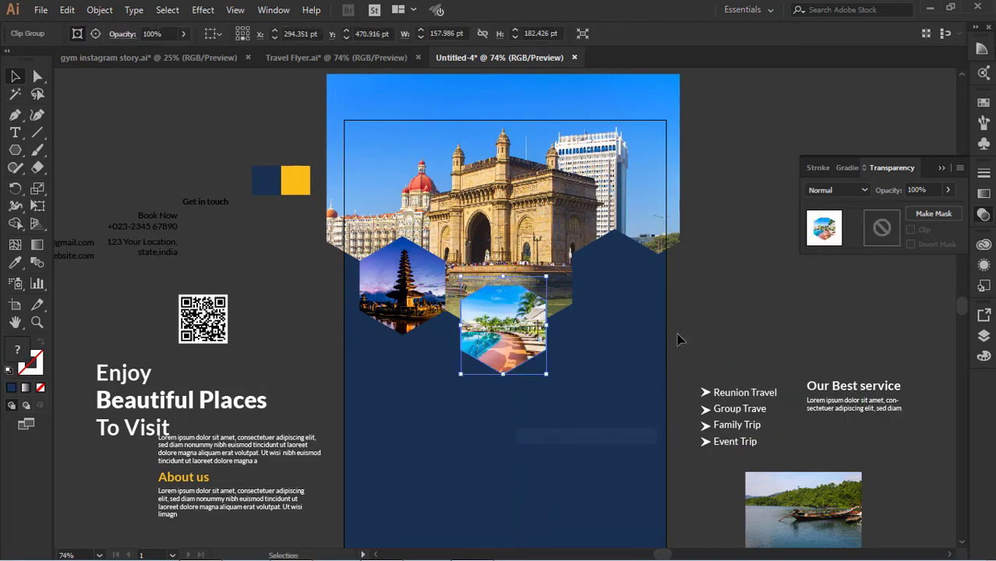
Enlarge the pool photo inside its mask to fill the middle hexagon and nudge it slightly upward.
left_click(95, 34)
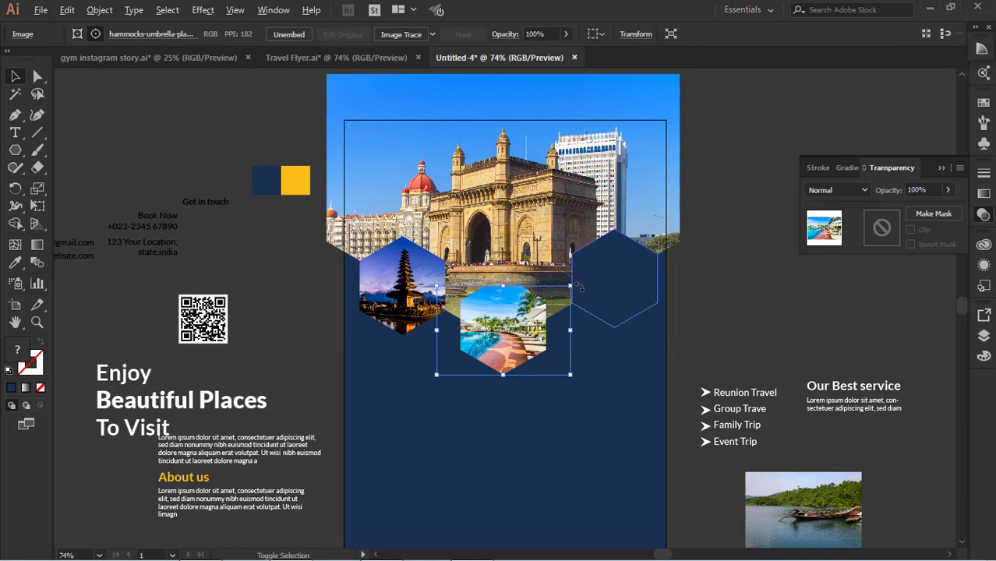
left_click_drag(575, 286, 590, 272)
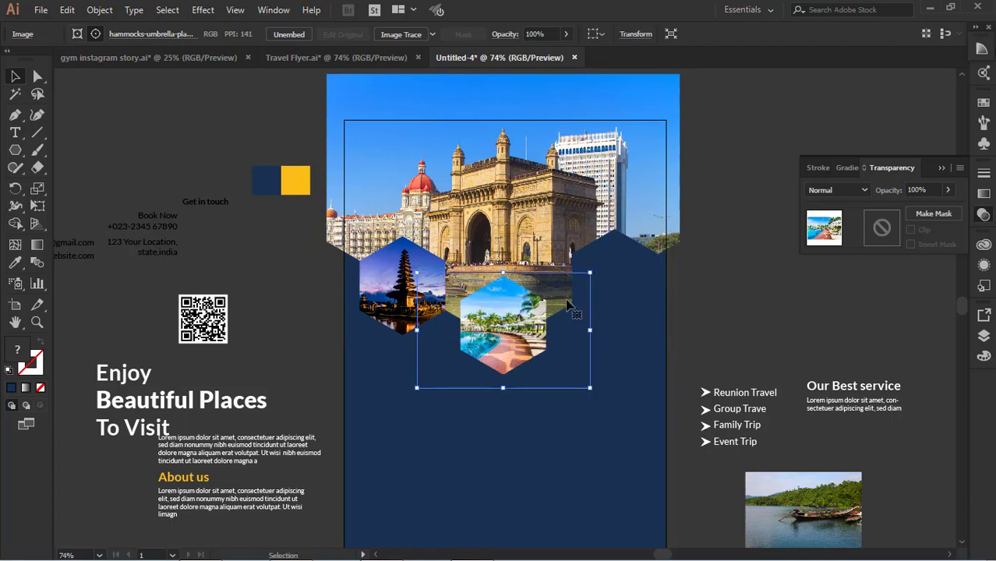
key("shift+Up")
key("Up")
key("Up")
key("Up")
key("Up")
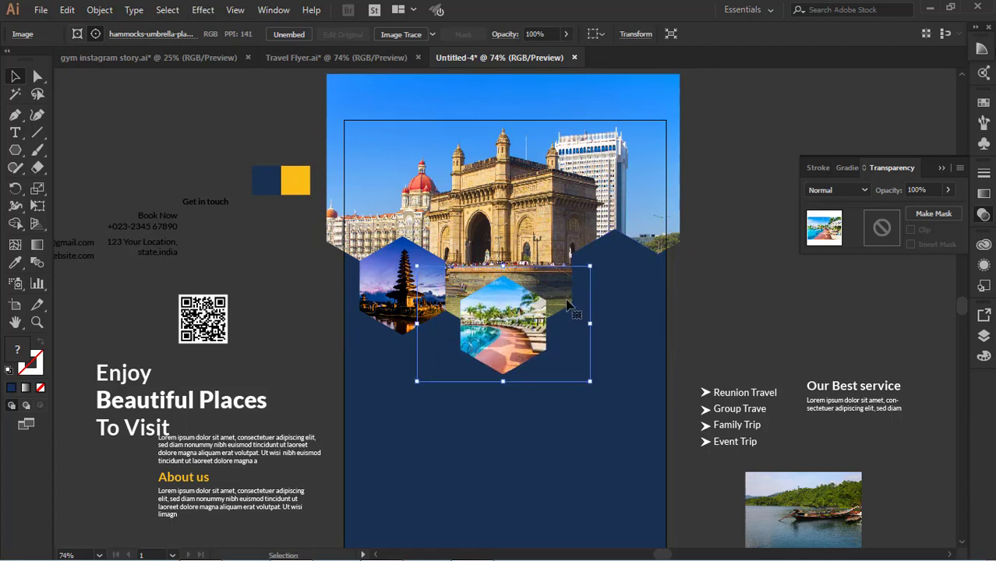
left_click(764, 303)
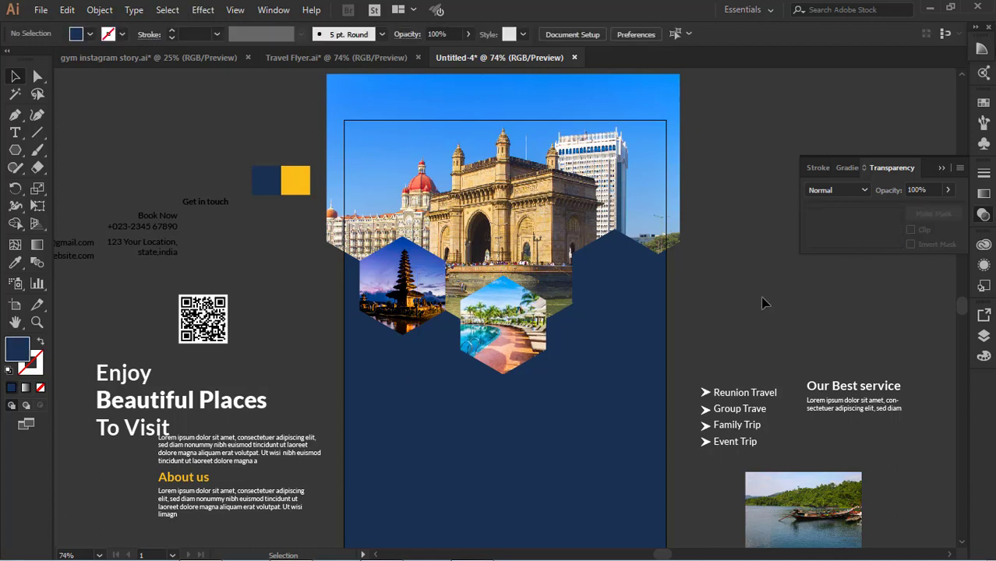
Move the boat and forest photo over the right small hexagon and clip it to that hexagon with a clipping mask.
left_click_drag(624, 292, 668, 322)
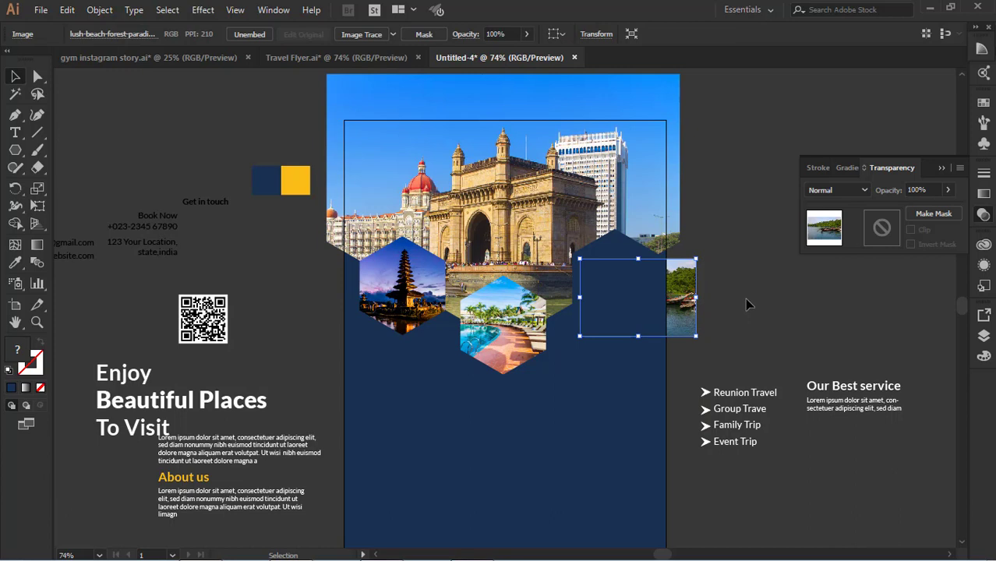
left_click(746, 305)
left_click(696, 300)
left_click(645, 289, "shift")
right_click(644, 287)
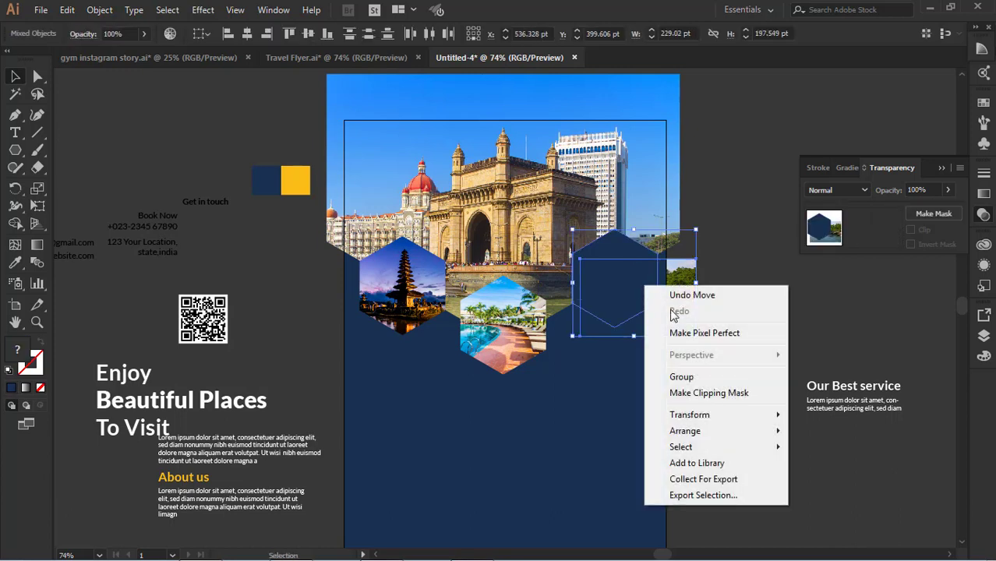
left_click(689, 397)
Shift the boat photo left inside its mask so it spans the full width of the right hexagon.
left_click(122, 33)
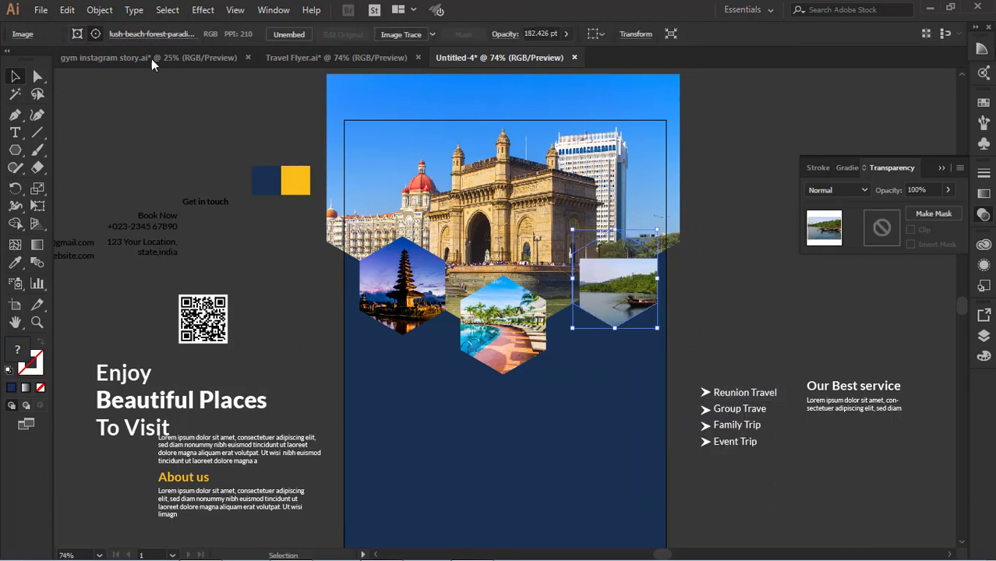
key("shift+Left")
key("shift+Left")
key("shift+Left")
key("shift+Left")
key("shift+Left")
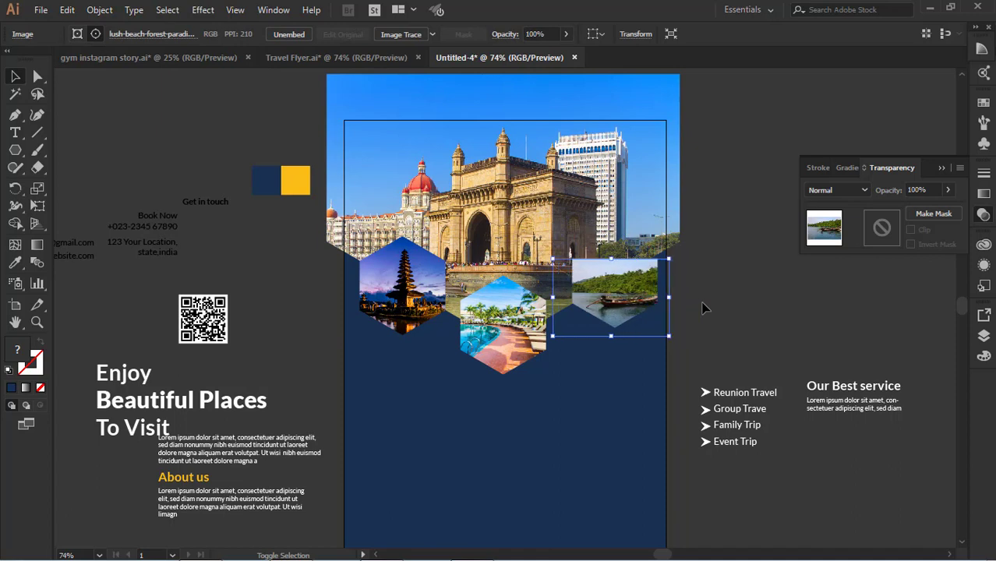
key("shift+Up")
key("shift+Up")
key("shift+Up")
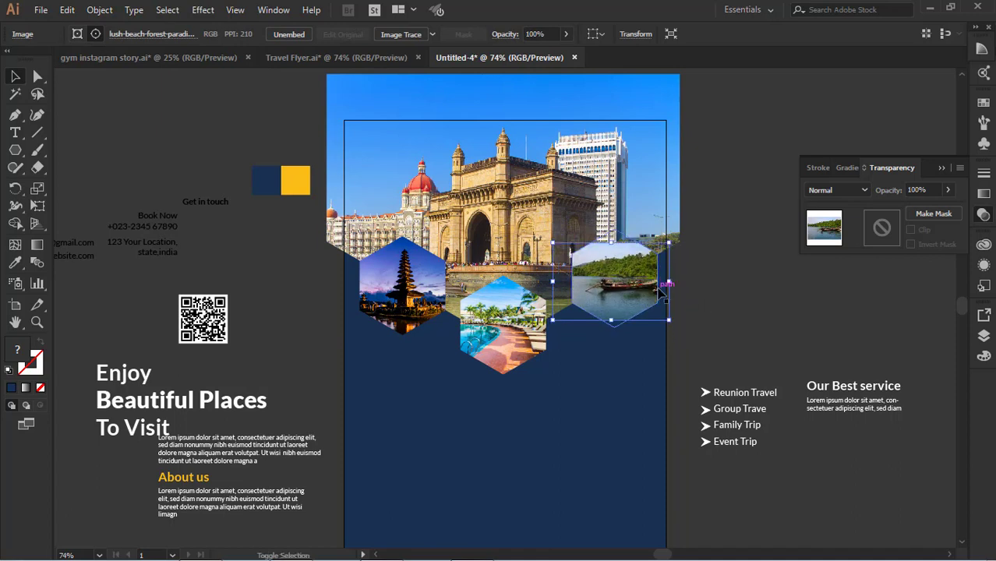
key("shift+Down")
key("shift+Down")
key("shift+Down")
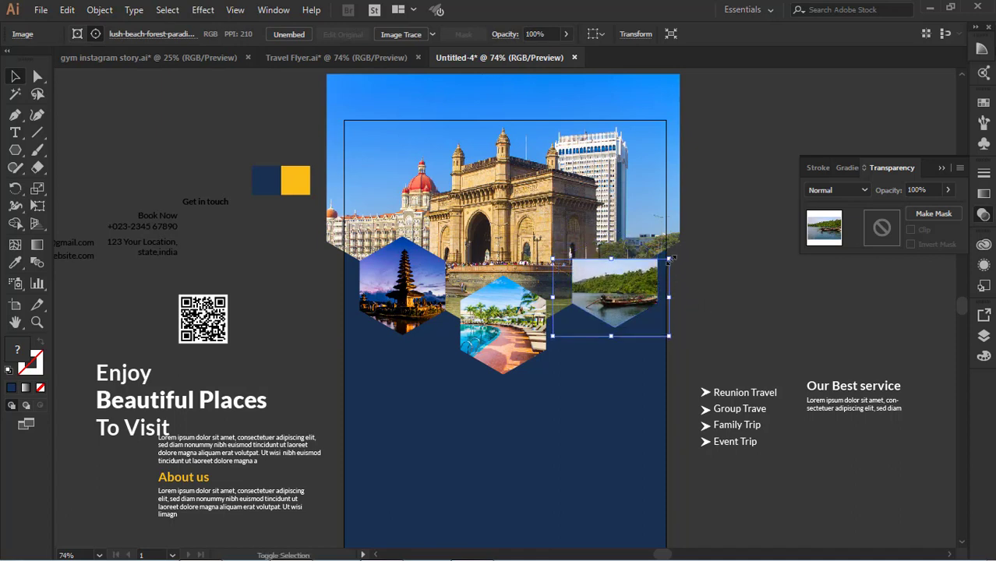
Enlarge the boat photo inside its mask to fill the right hexagon, moving it up and left to centre the boat.
left_click_drag(669, 258, 701, 237)
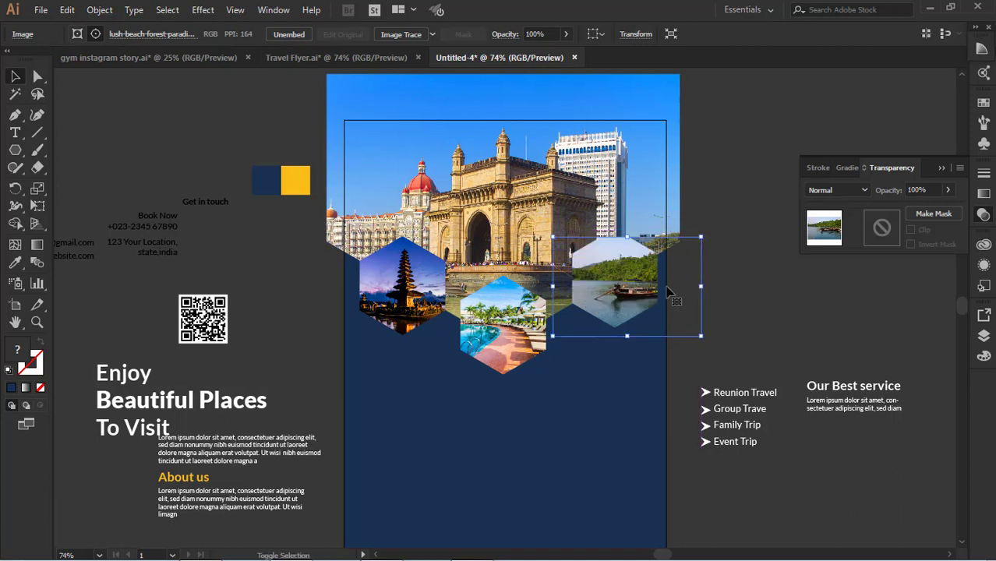
key("shift+Up")
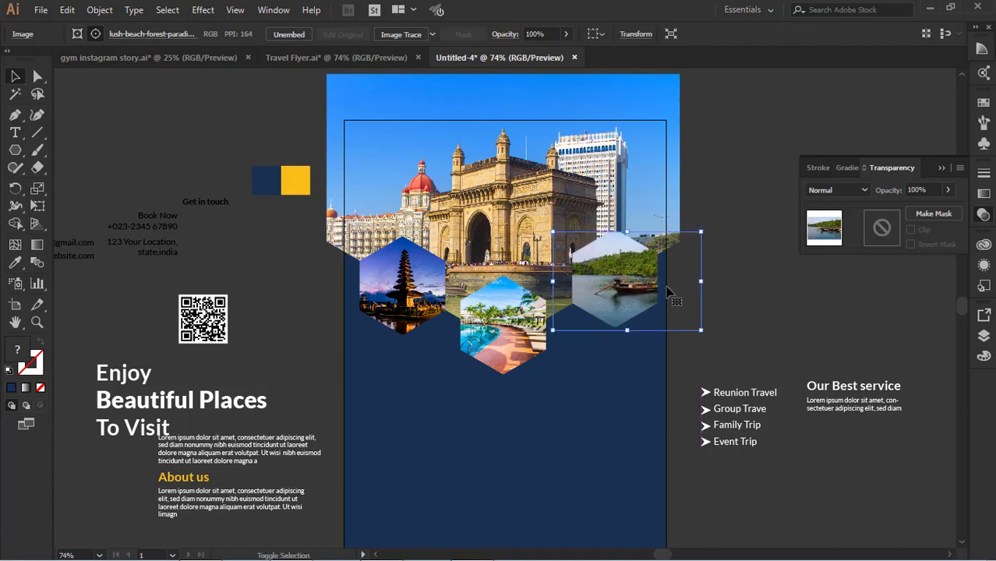
key("shift+Left")
key("shift+Left")
key("shift+Left")
key("shift+Left")
key("shift+Left")
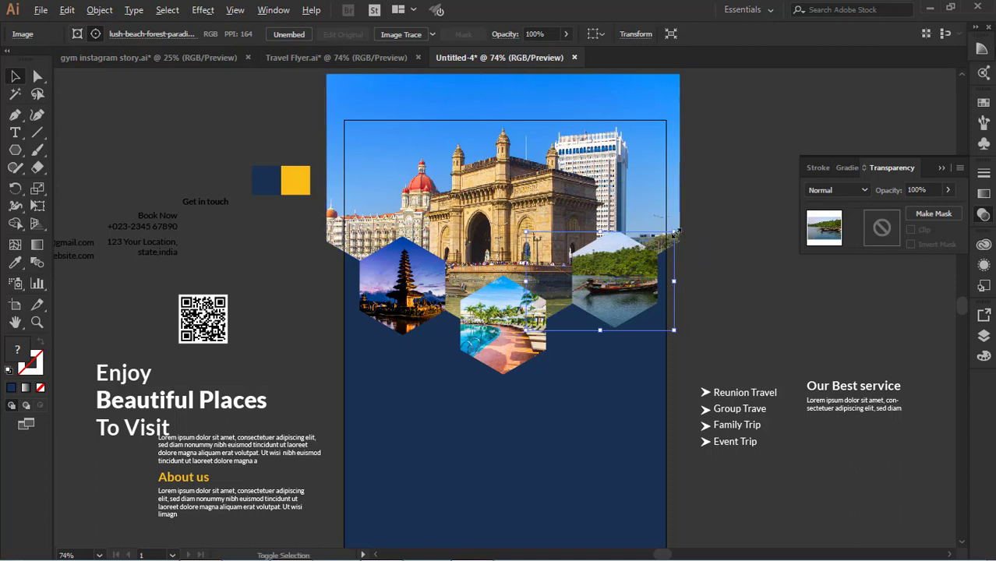
left_click_drag(675, 233, 680, 228)
left_click(718, 284)
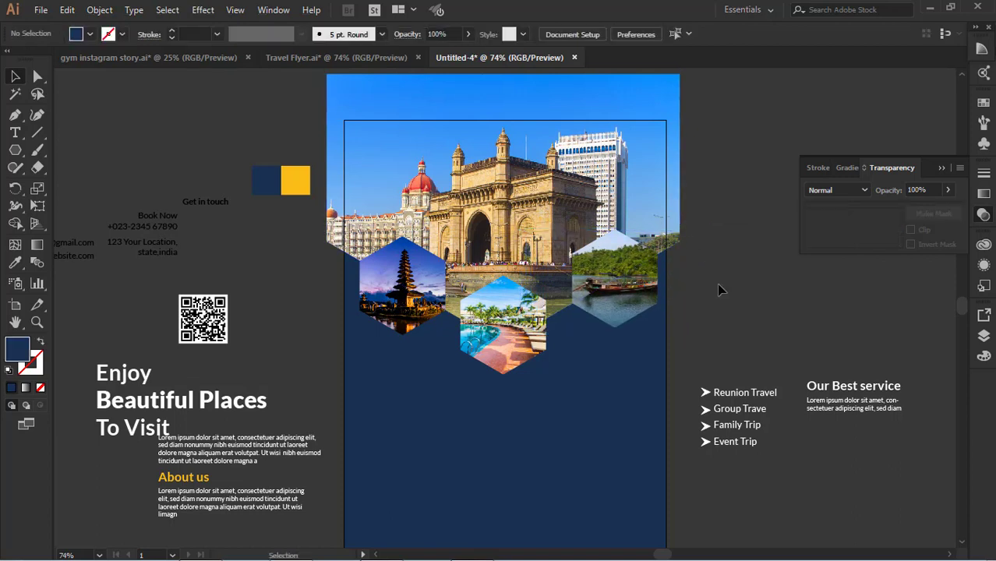
Fine-tune the boat photo's position inside the right hexagon by nudging it slightly left and up.
left_click(628, 301)
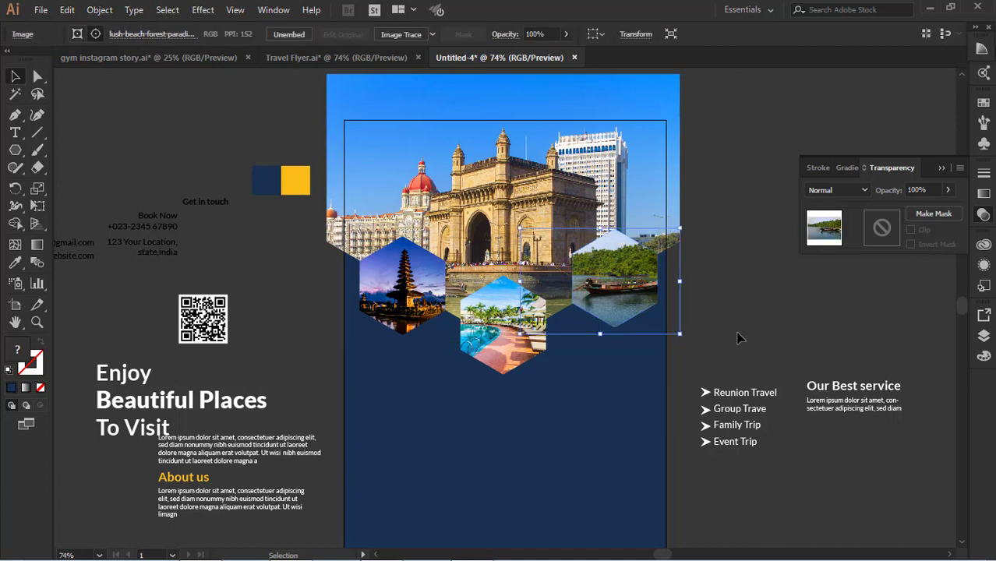
key("shift+Left")
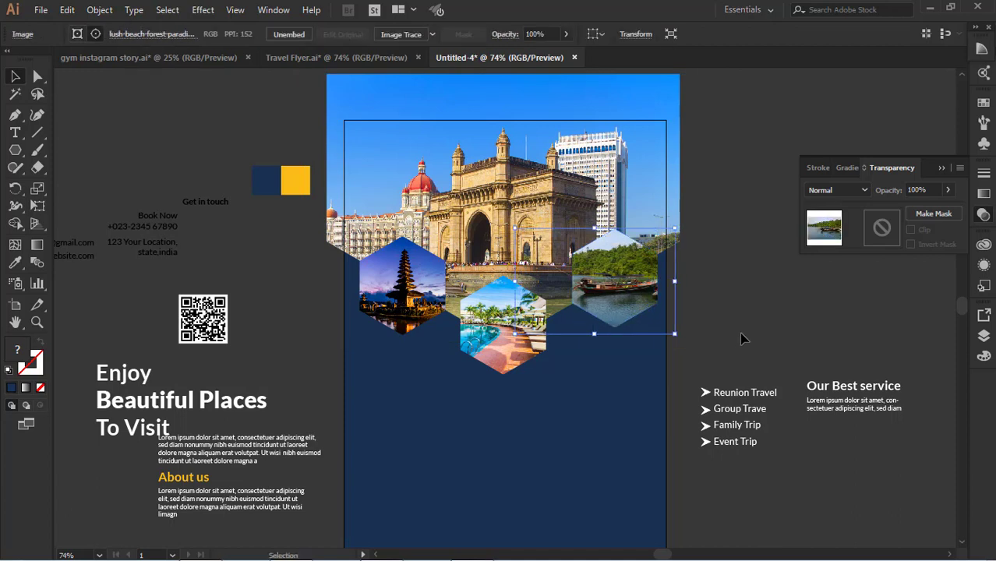
key("Up")
key("Up")
key("Up")
key("Up")
key("Up")
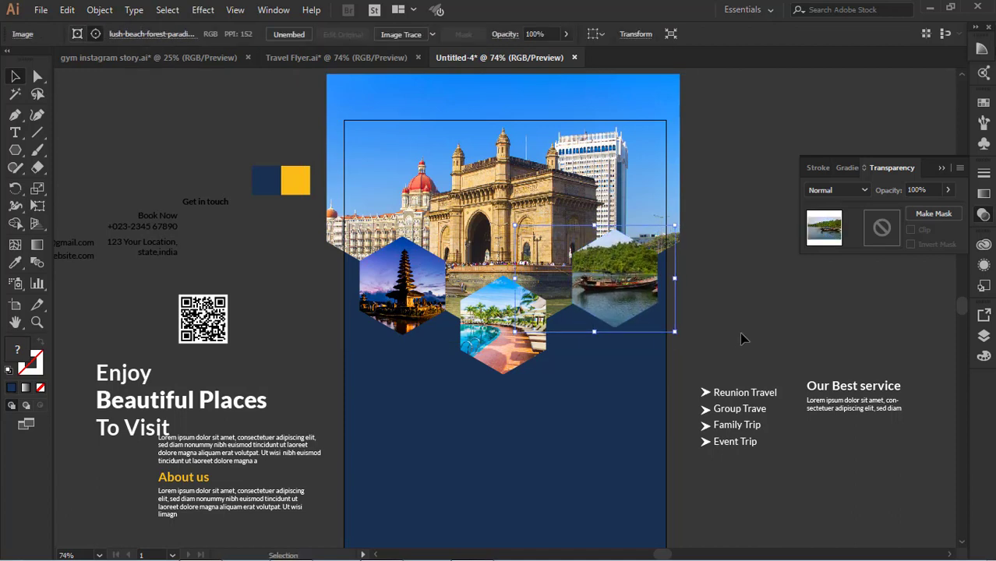
left_click(739, 332)
Select the three small clipped photos together and target their clipping paths for editing.
scroll(740, 332, "down", 2)
left_click(508, 335)
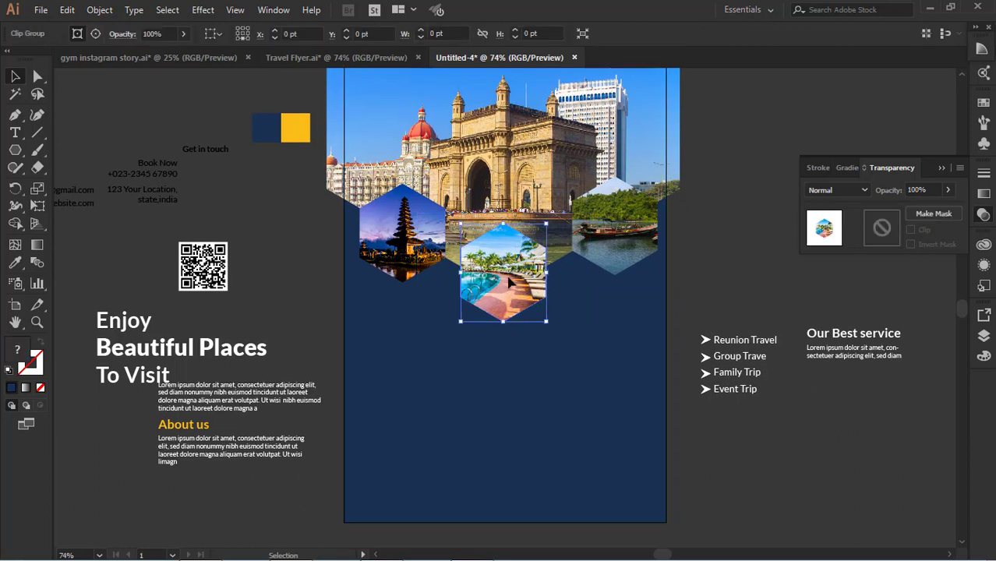
left_click(630, 253, "shift")
left_click(402, 230, "shift")
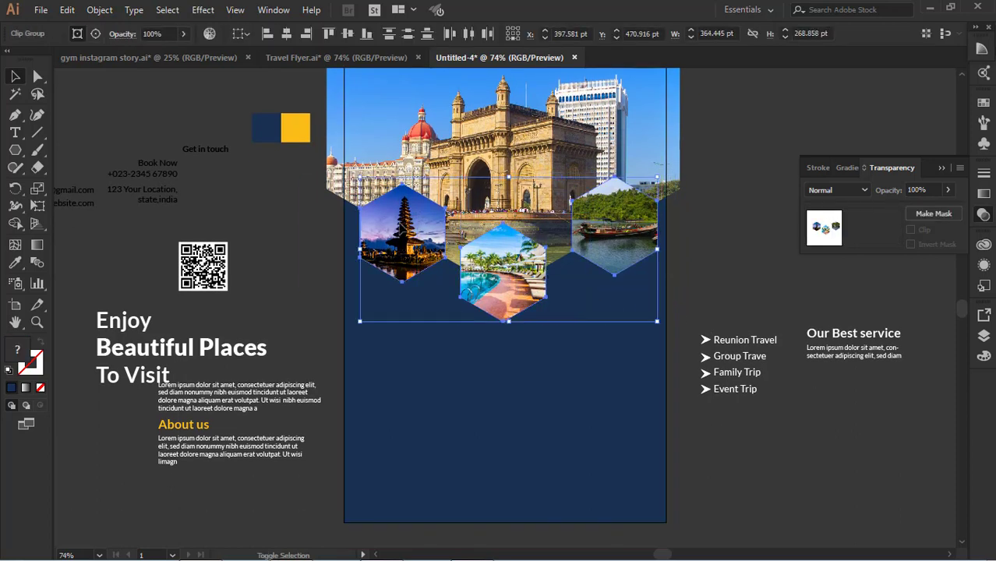
left_click(95, 33)
left_click(77, 33)
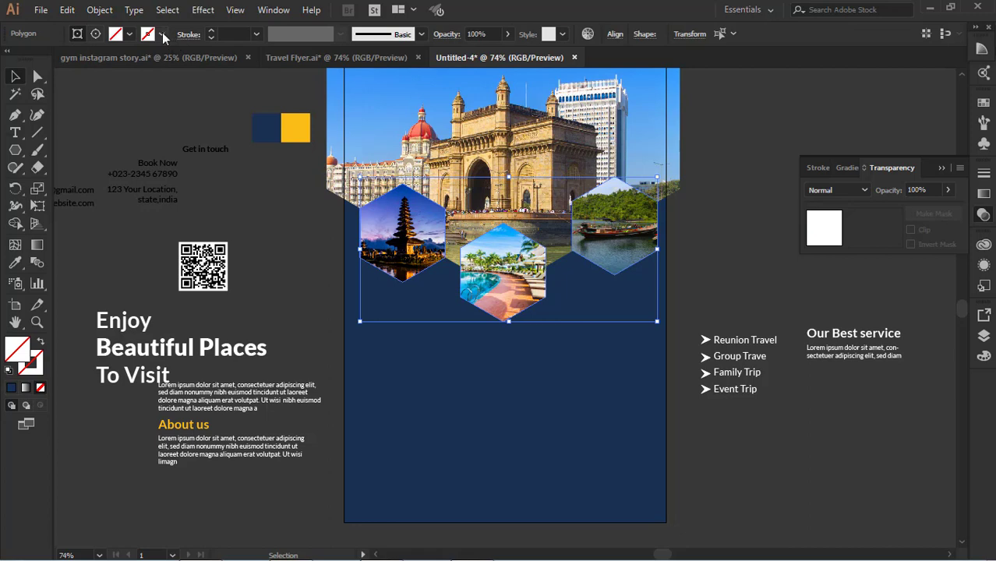
Give the three hexagon clipping paths a yellow stroke sampled from the yellow palette square, with no fill.
left_click(129, 33)
left_click(10, 70)
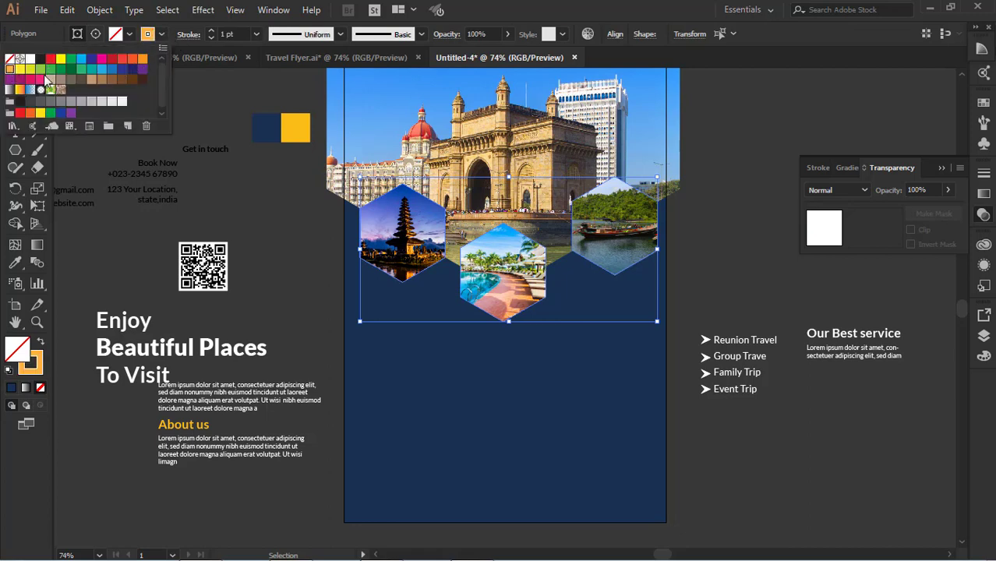
left_click(60, 34)
left_click(15, 263)
left_click(293, 128)
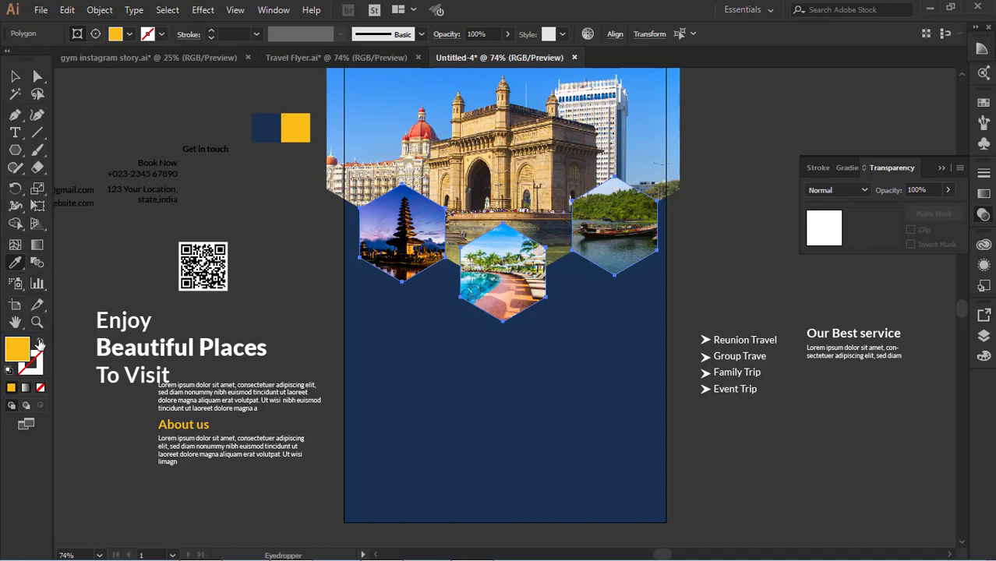
left_click(40, 341)
Finish the yellow outline on the three small hexagon clipping paths by setting its stroke weight to 5 pt.
left_click(275, 113)
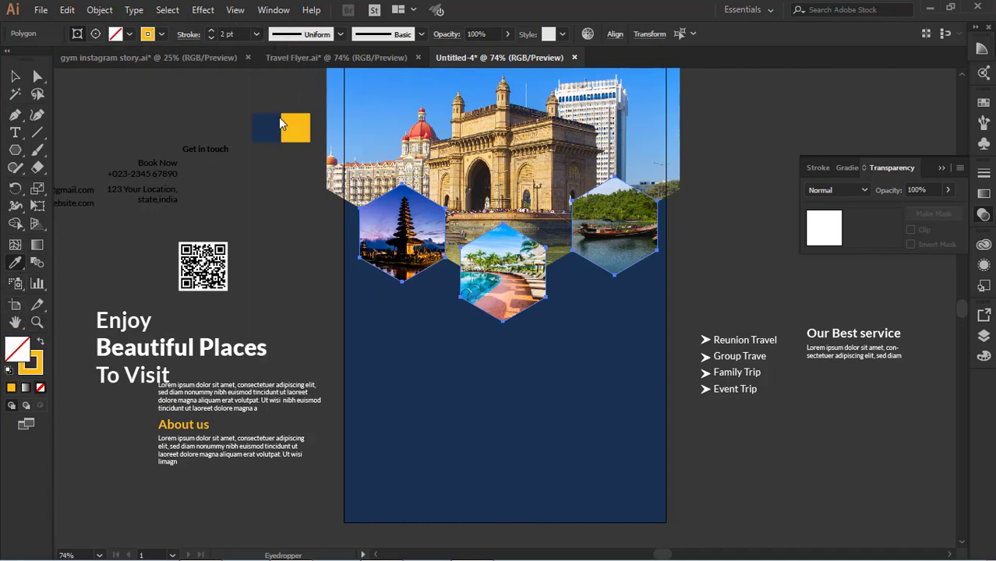
left_click(255, 34)
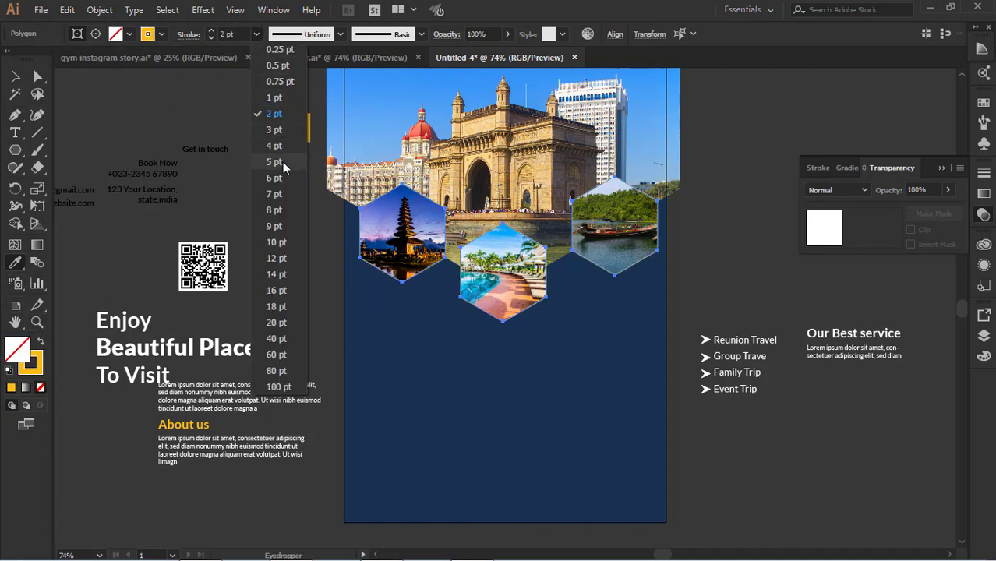
left_click(282, 161)
left_click(17, 79)
left_click(260, 169)
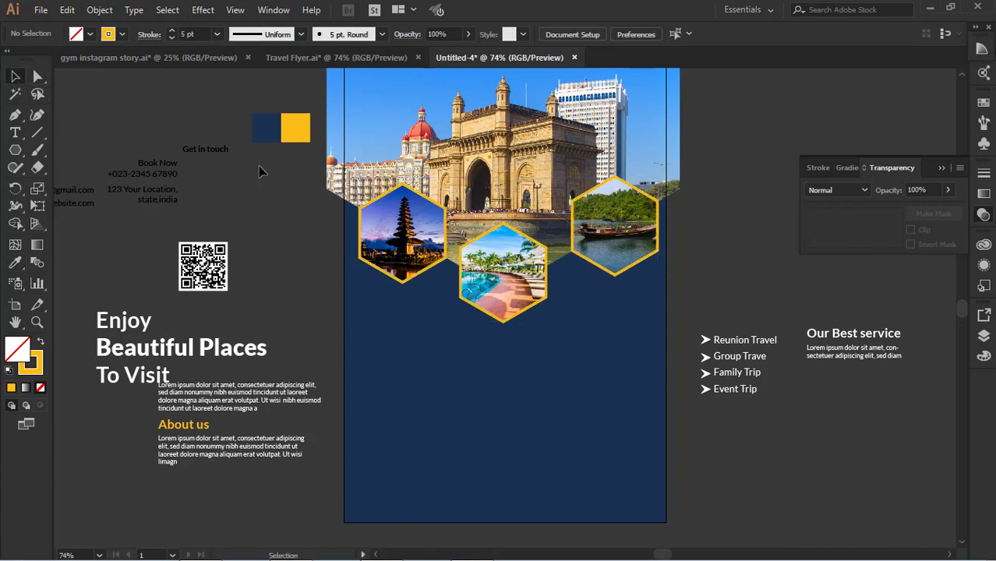
Give the large landmark photo's hexagon the same yellow 5 pt outline by sampling it from the temple hexagon.
left_click(479, 218)
left_click(15, 262)
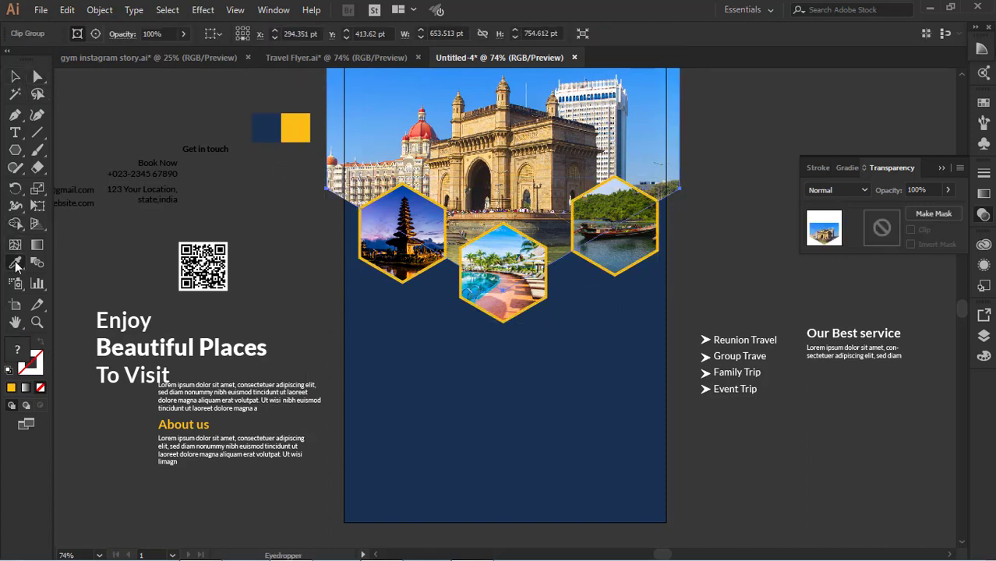
left_click(393, 234)
left_click(15, 76)
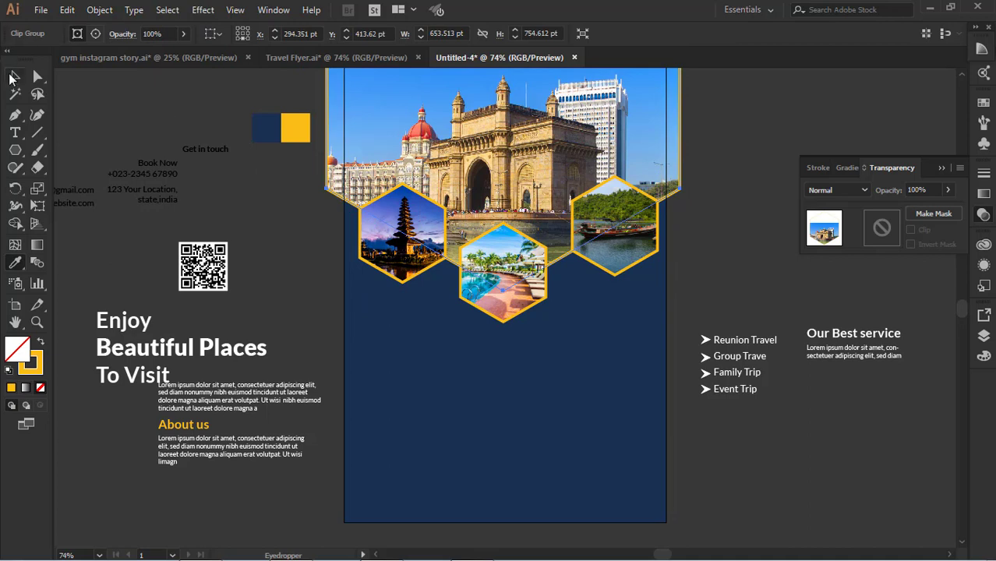
left_click(145, 117)
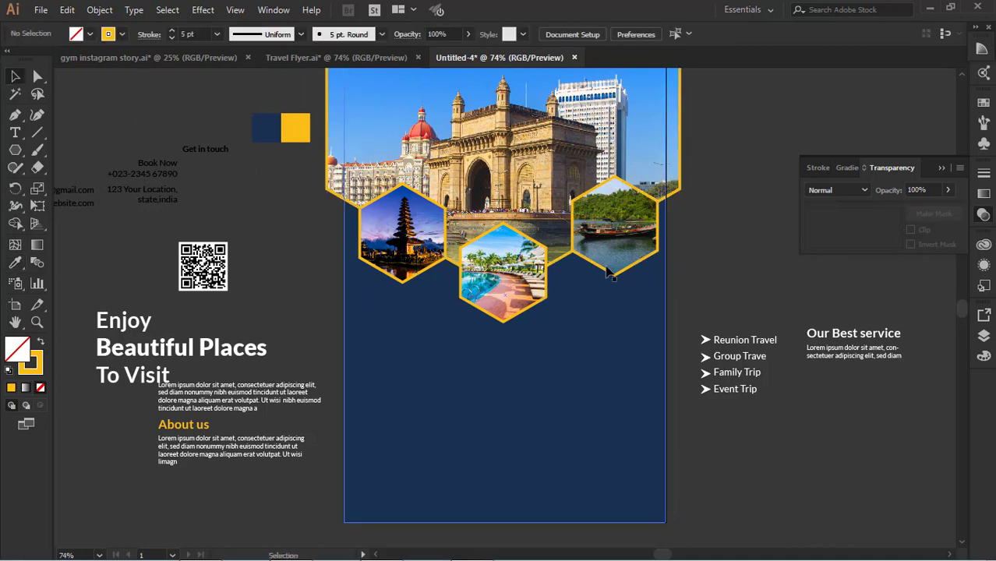
Shift the temple photo hexagon slightly left and up, to about X 105 pt and Y 393 pt.
left_click(520, 288)
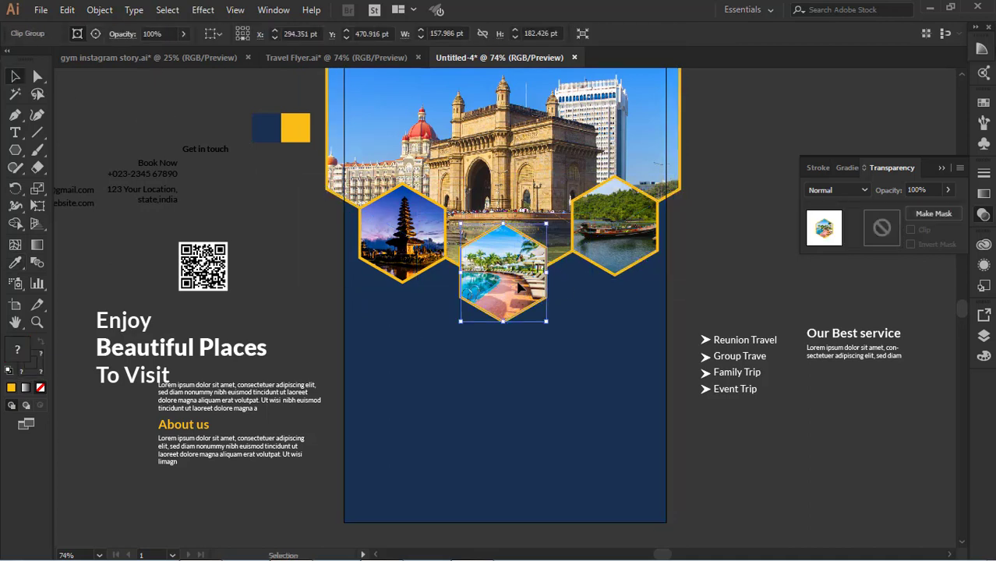
scroll(523, 290, "up", 1)
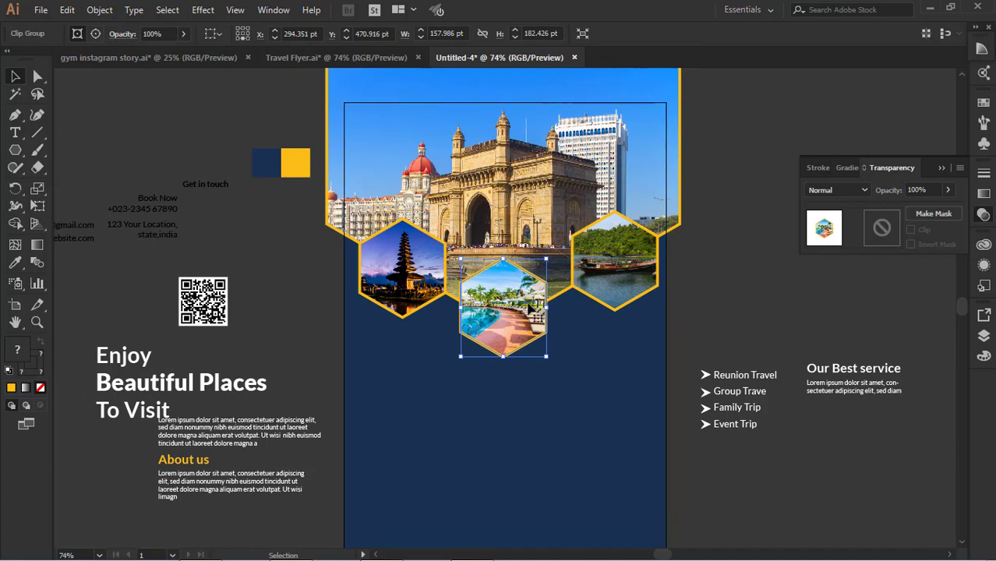
left_click(639, 279)
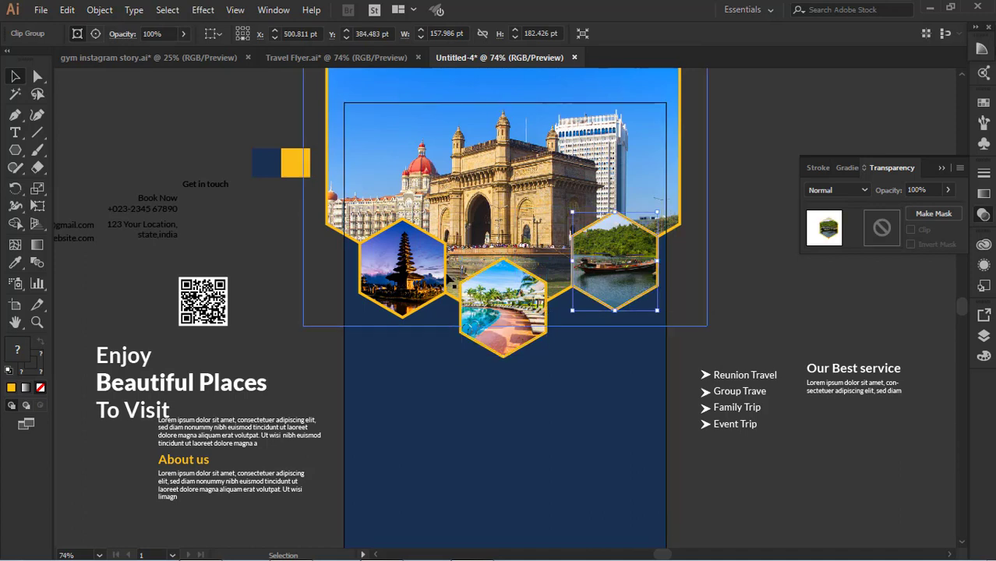
left_click(441, 279)
left_click_drag(438, 277, 432, 272)
key("Right")
key("Right")
key("Right")
key("Right")
key("Right")
key("Right")
key("Right")
key("Down")
key("Down")
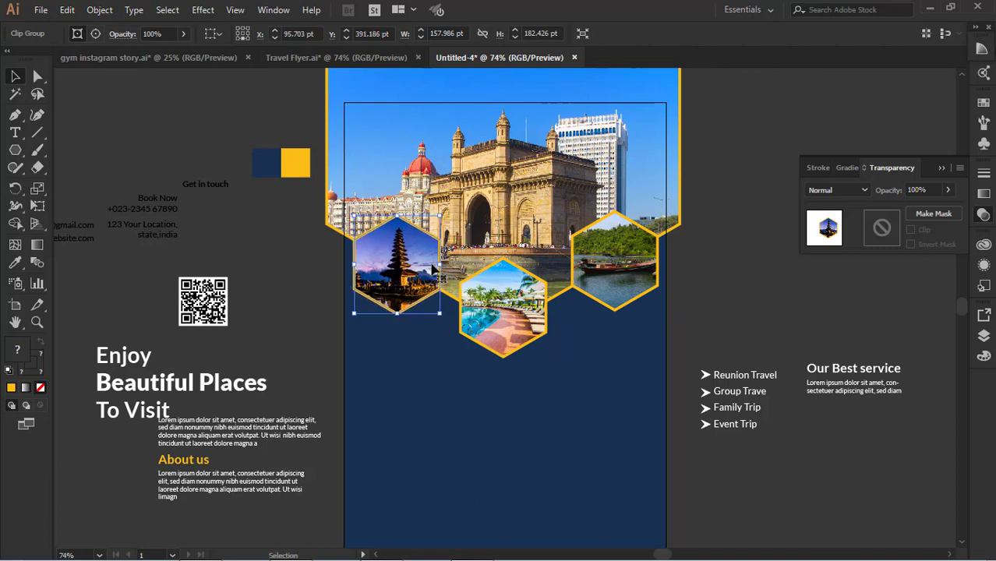
key("Right")
key("Right")
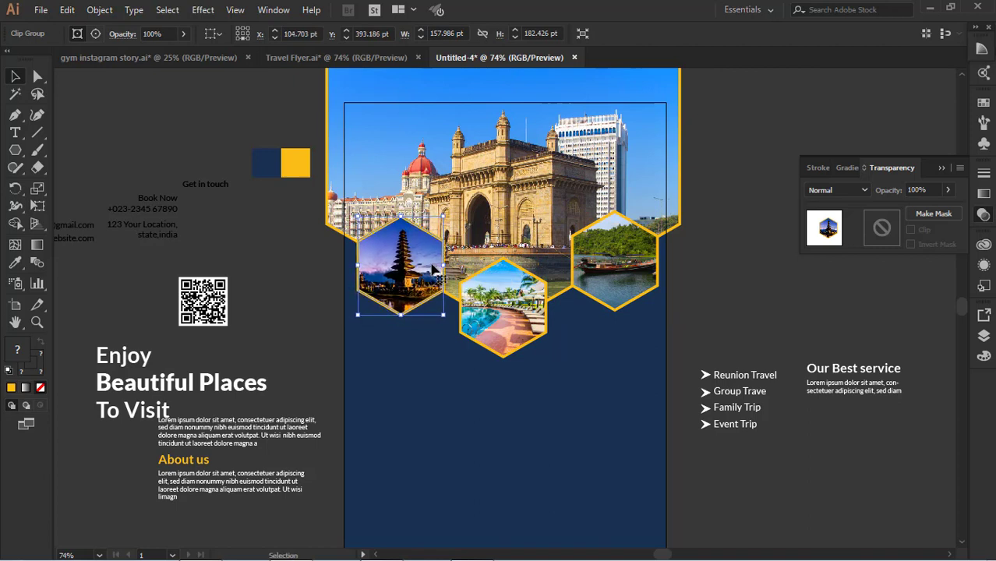
left_click(703, 232)
Draw a closed triangle with the Pen tool along the flyer's full bottom edge, rising about 173 pt up the right side.
scroll(700, 232, "down", 2)
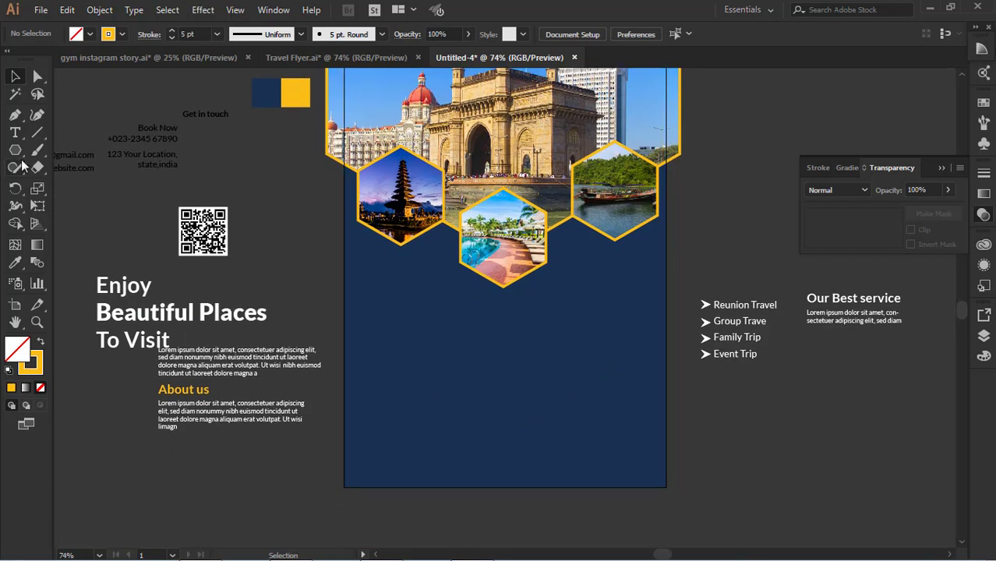
left_click(16, 115)
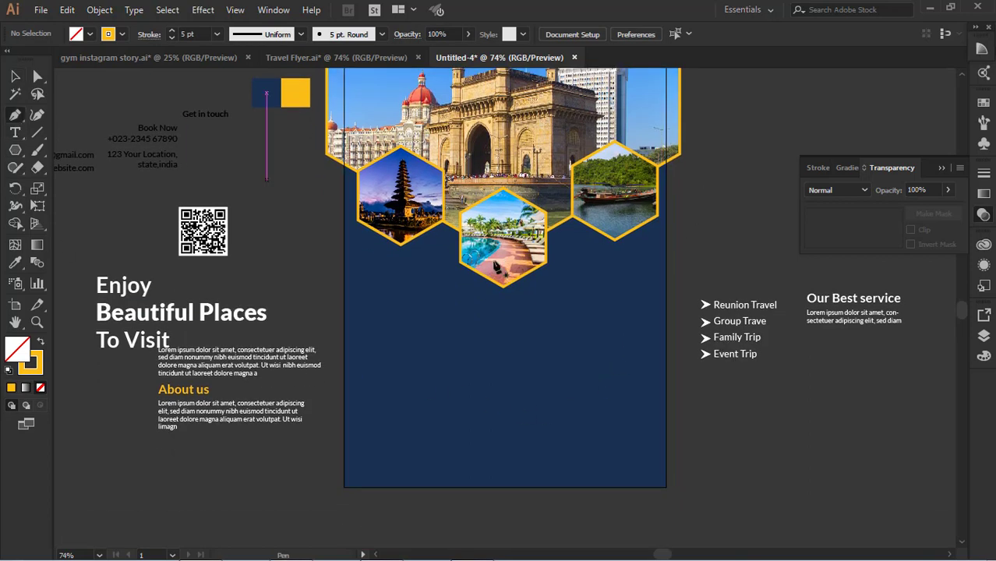
left_click(665, 395)
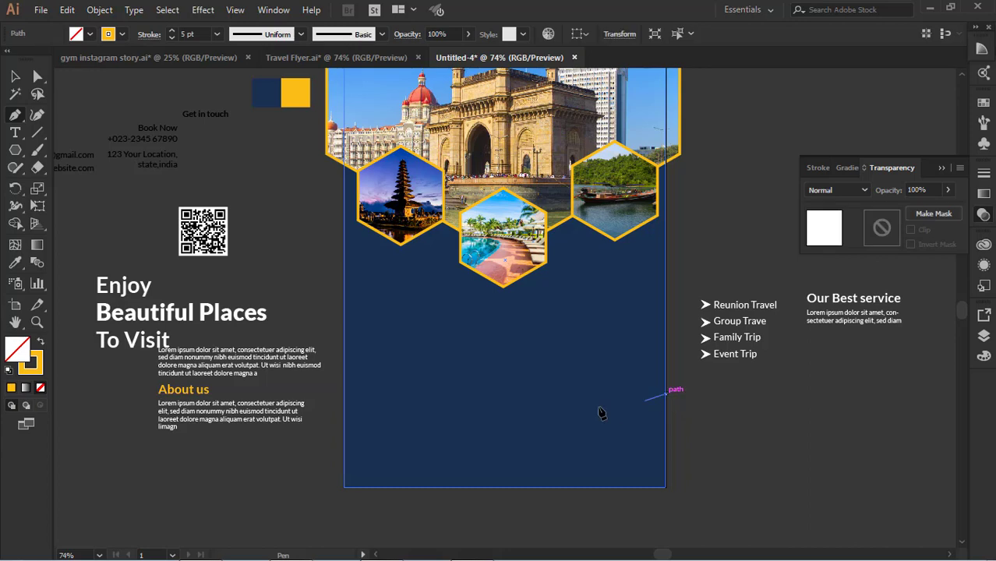
left_click(345, 487)
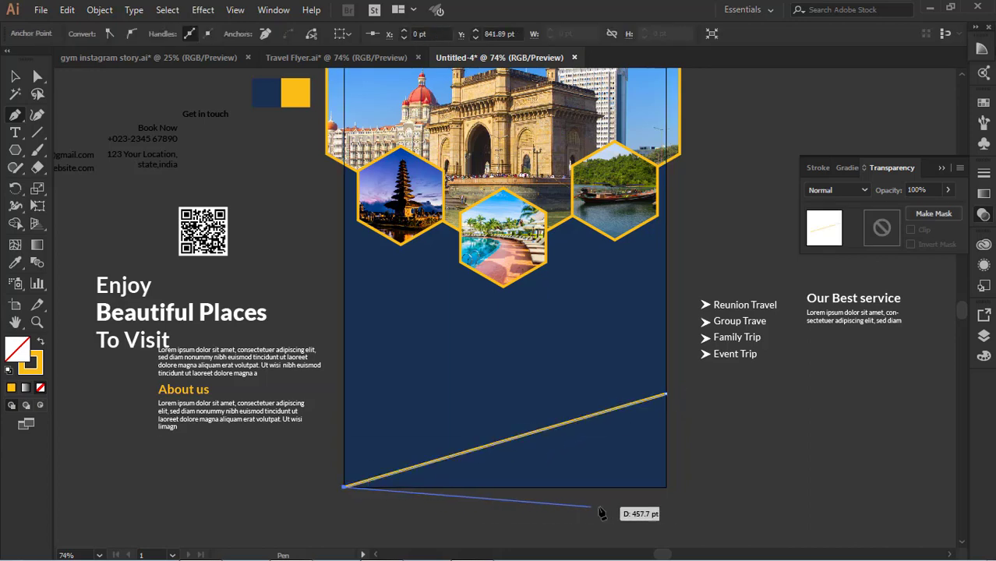
left_click(666, 487)
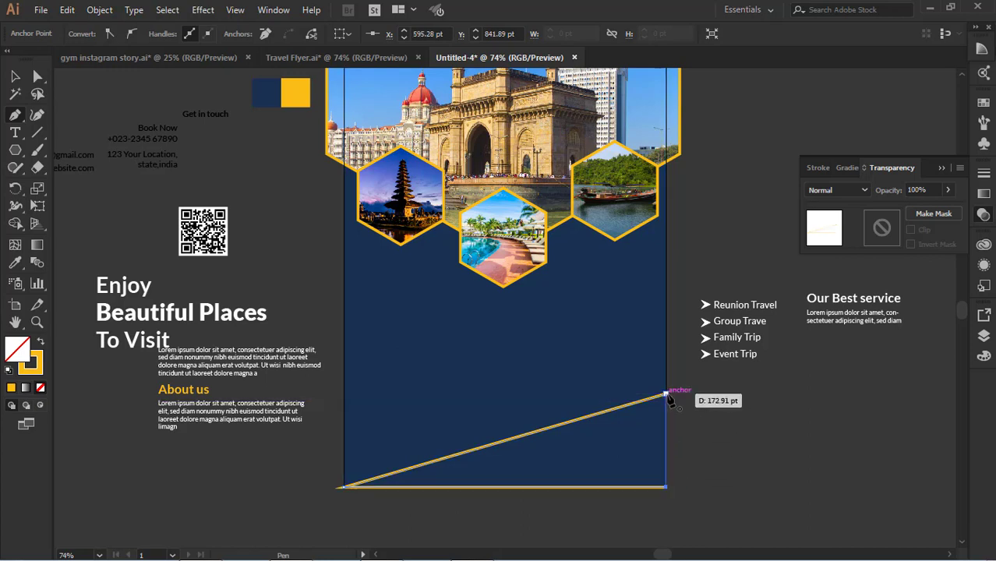
left_click(665, 395)
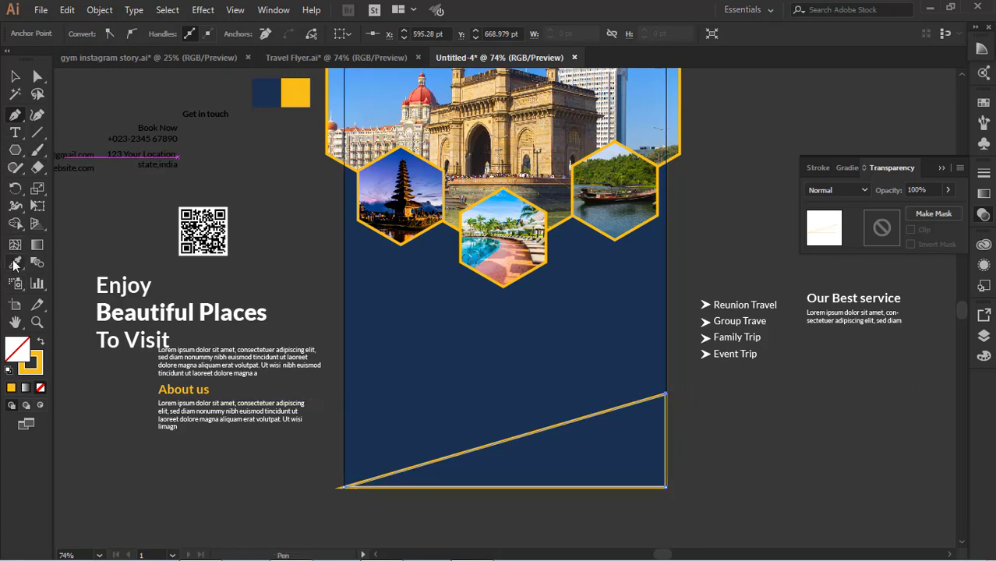
Fill the bottom triangle with yellow sampled from the palette square, leaving it without a stroke.
left_click(15, 263)
left_click(296, 92)
left_click(15, 75)
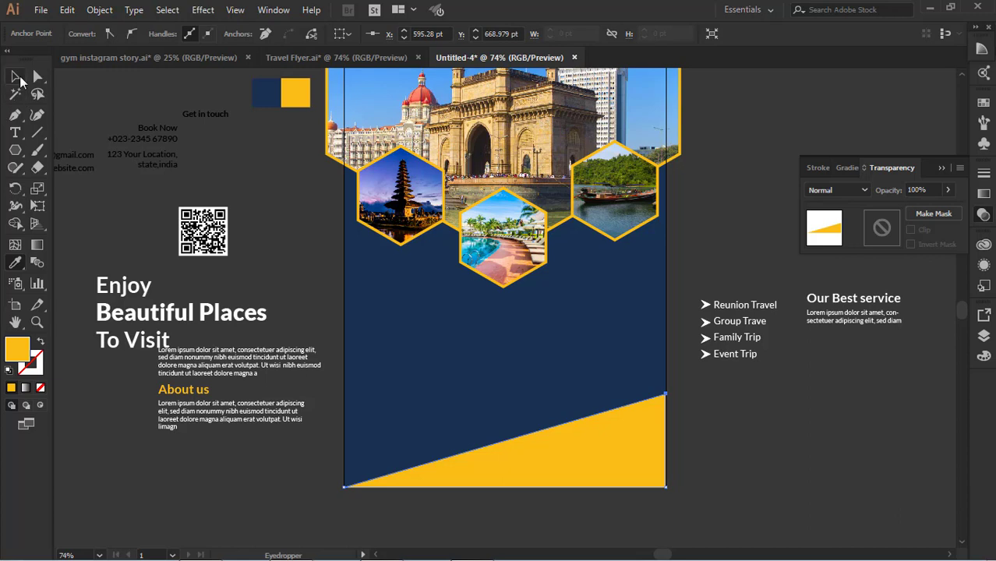
left_click(251, 221)
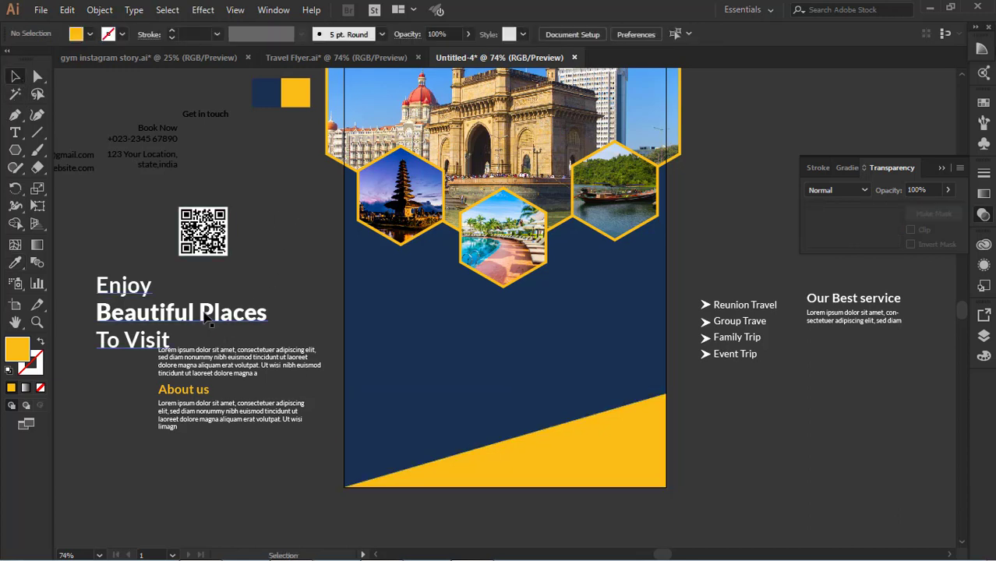
Place the "Enjoy Beautiful Places To Visit" heading below the temple photo and colour "Beautiful Places" in the palette yellow.
left_click_drag(204, 315, 469, 311)
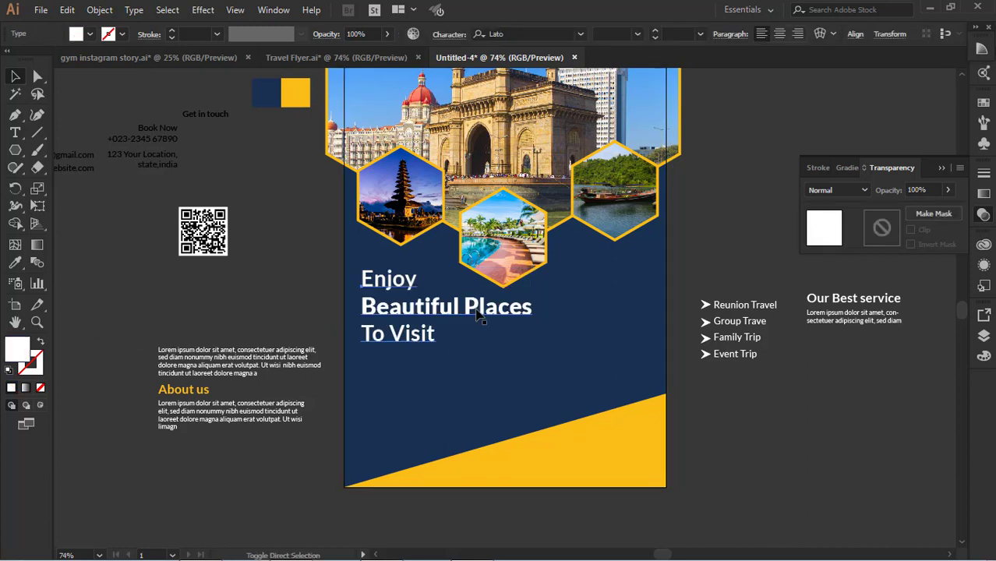
left_click(135, 286)
left_click(16, 133)
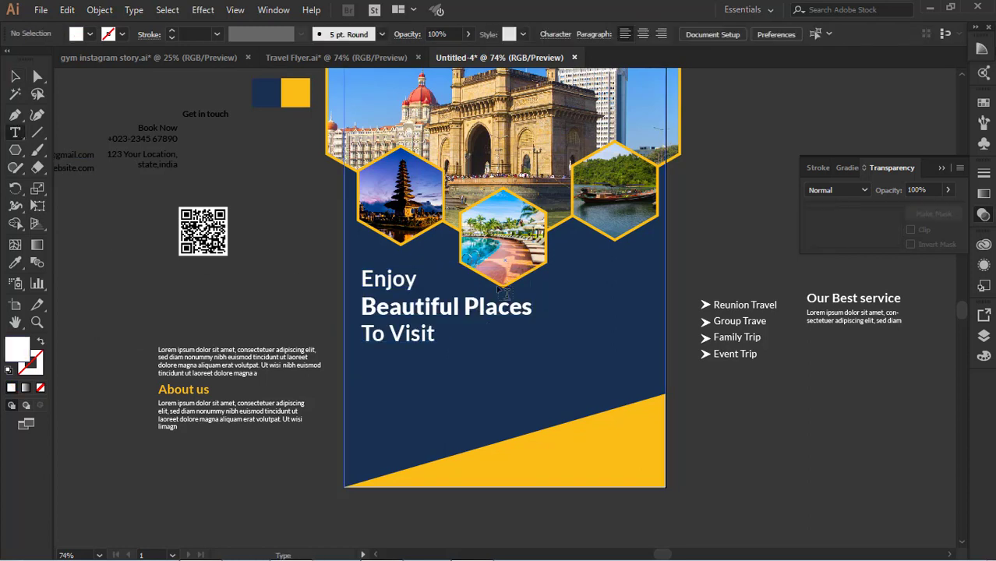
left_click_drag(533, 308, 358, 308)
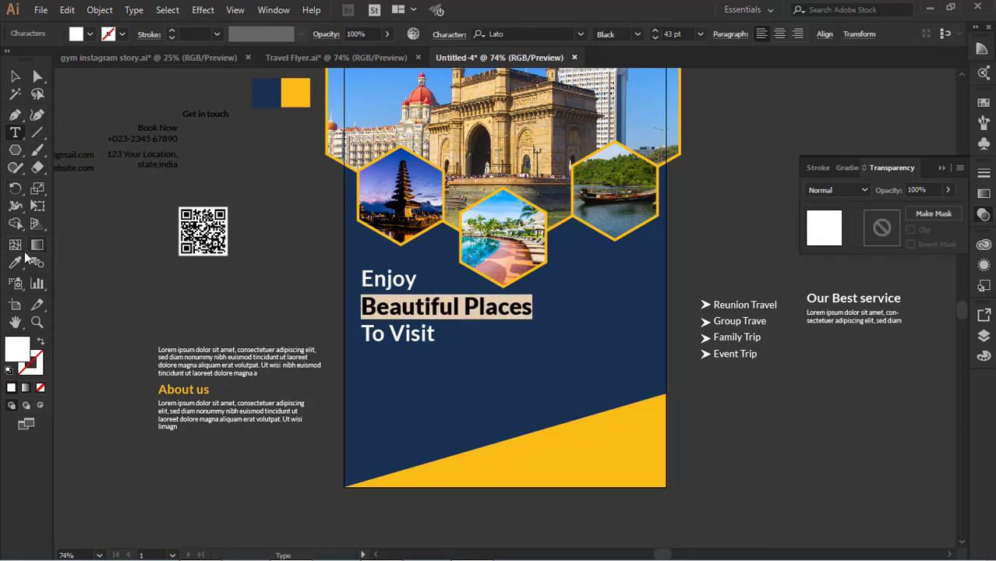
left_click(15, 262)
left_click(295, 93)
left_click(15, 76)
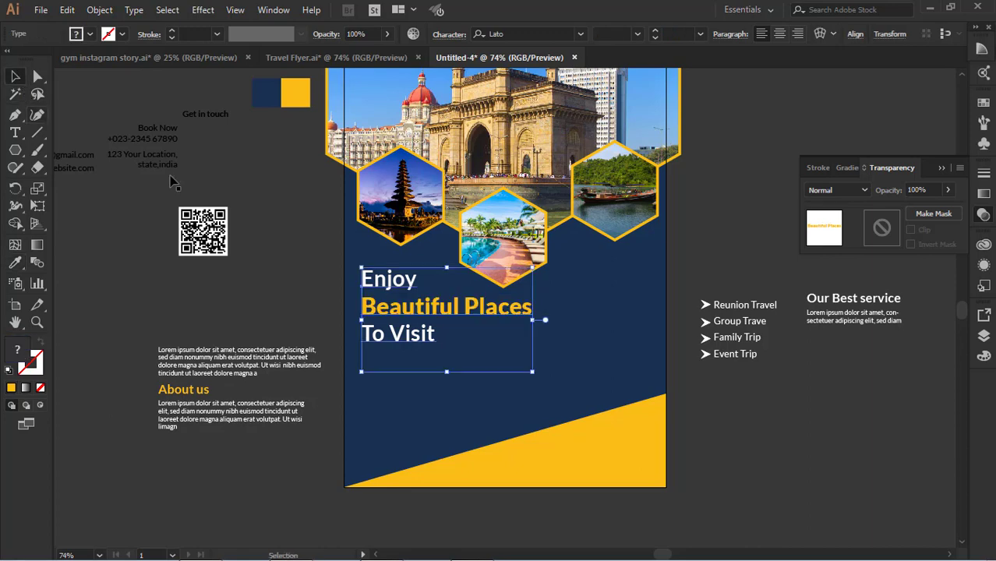
left_click(265, 187)
Move the group with the lorem ipsum paragraphs and "About us" directly below the heading, aligned to its left edge.
left_click_drag(274, 365, 471, 363)
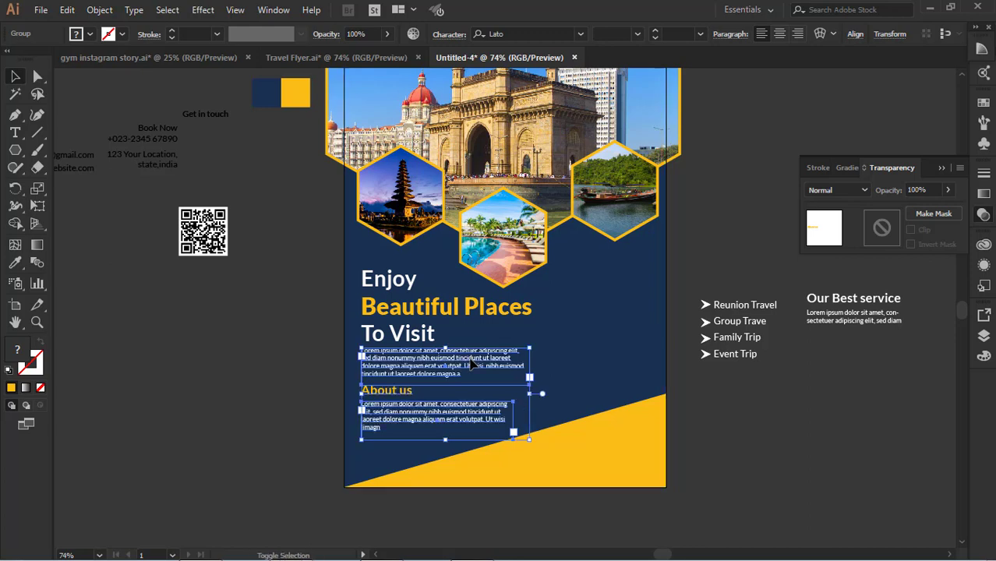
left_click(695, 406)
scroll(692, 406, "up", 1)
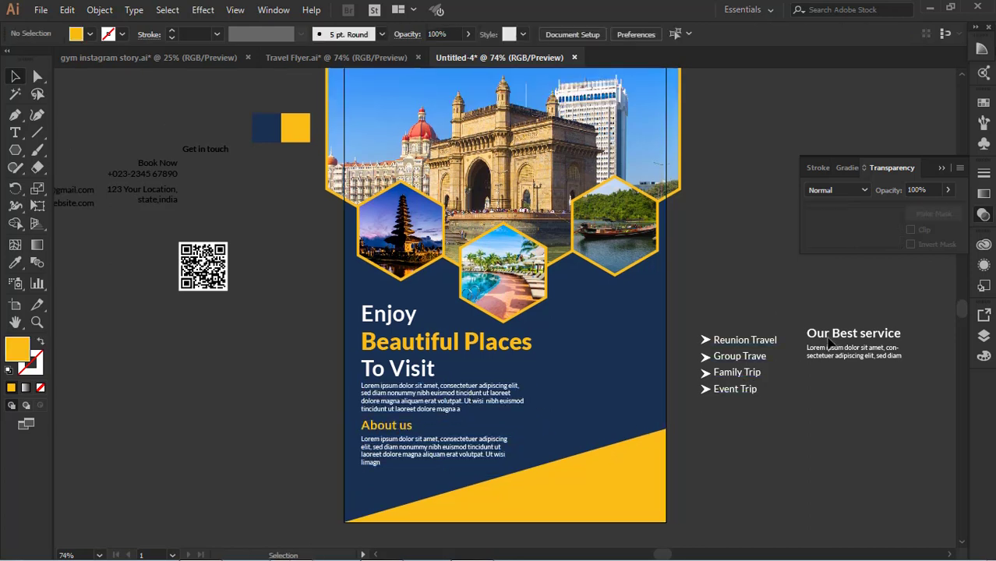
Move the "Our Best service" title together with its description onto the flyer, to the right of the main heading.
left_click(857, 335)
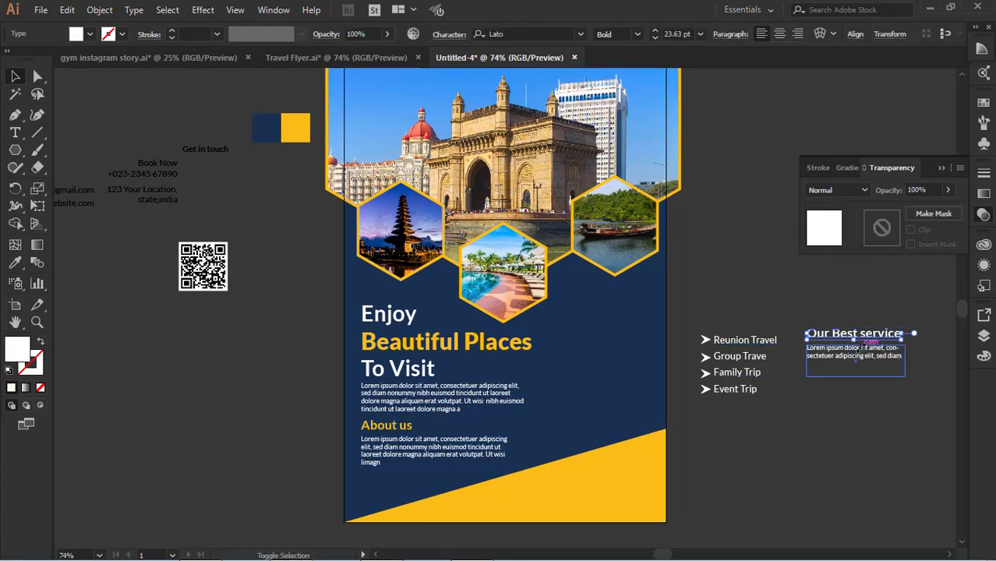
left_click_drag(797, 303, 592, 340)
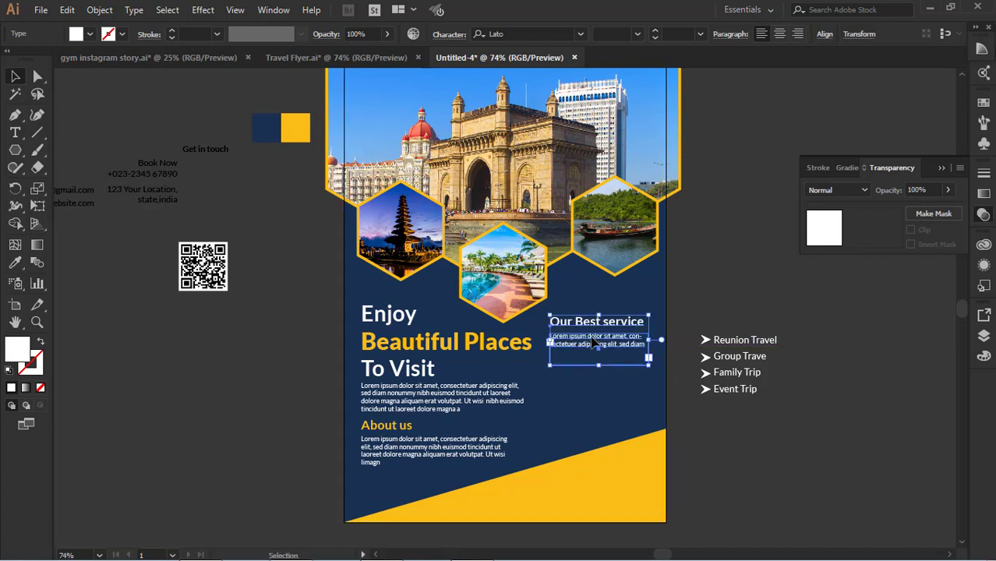
left_click(803, 356)
Move the arrow-bulleted trip list under the "Our Best service" description and bring it to the front.
left_click_drag(740, 355, 590, 377)
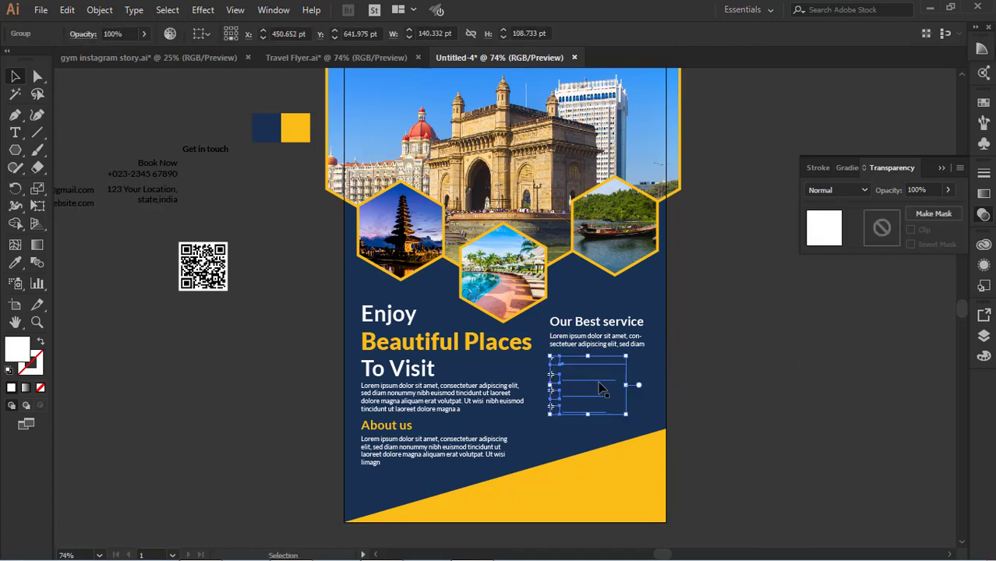
key("ctrl+shift+bracketright")
scroll(721, 382, "up", 1)
left_click(721, 382)
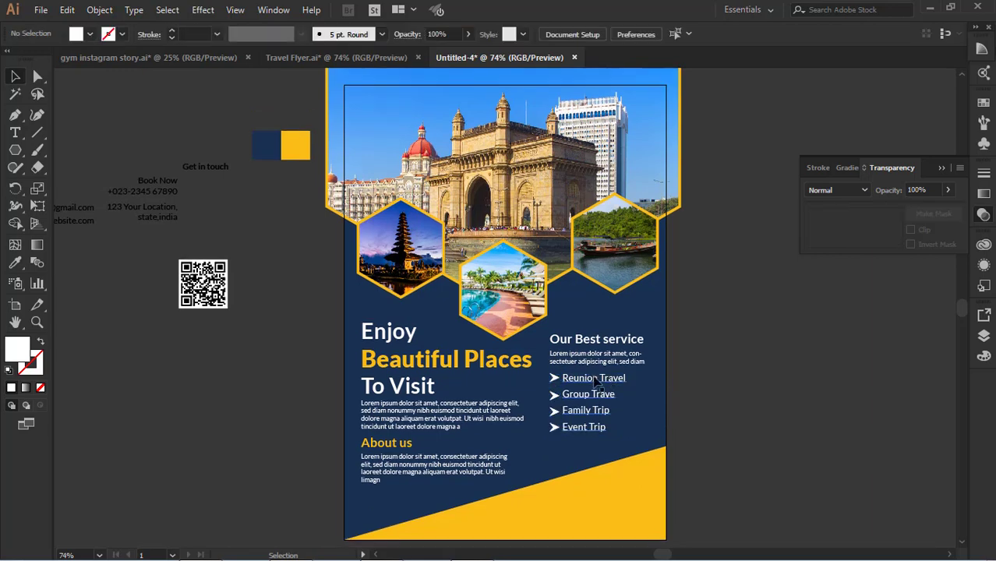
Colour the four trip names inside the list group with the palette yellow, keeping the arrows white, and exit the group.
left_click(588, 379)
double_click(587, 382)
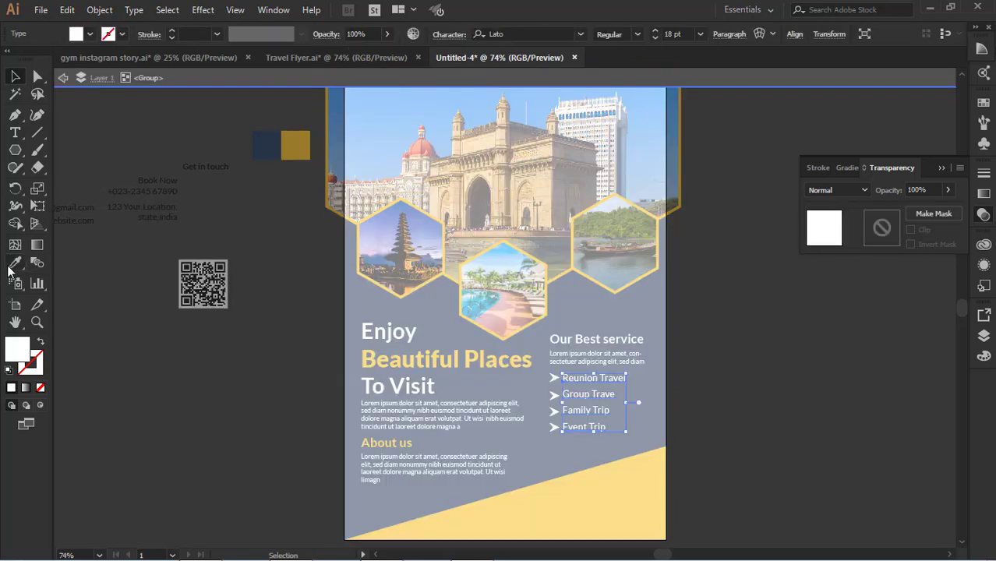
left_click(12, 264)
left_click(295, 145)
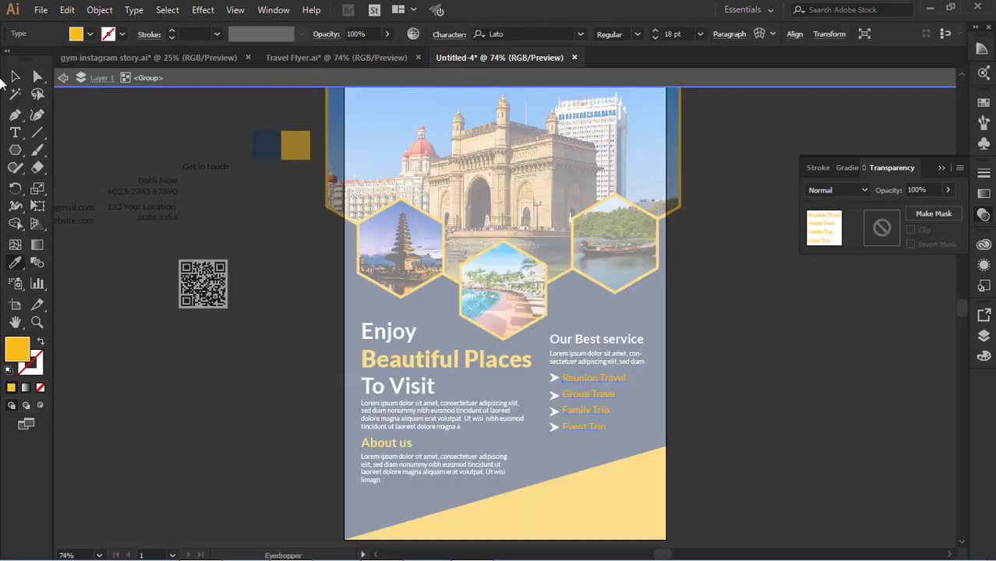
left_click(63, 77)
Draw a vertical divider line between the heading column and the "Our Best service" column, down to the yellow triangle.
scroll(623, 312, "down", 3)
scroll(623, 312, "down", 1)
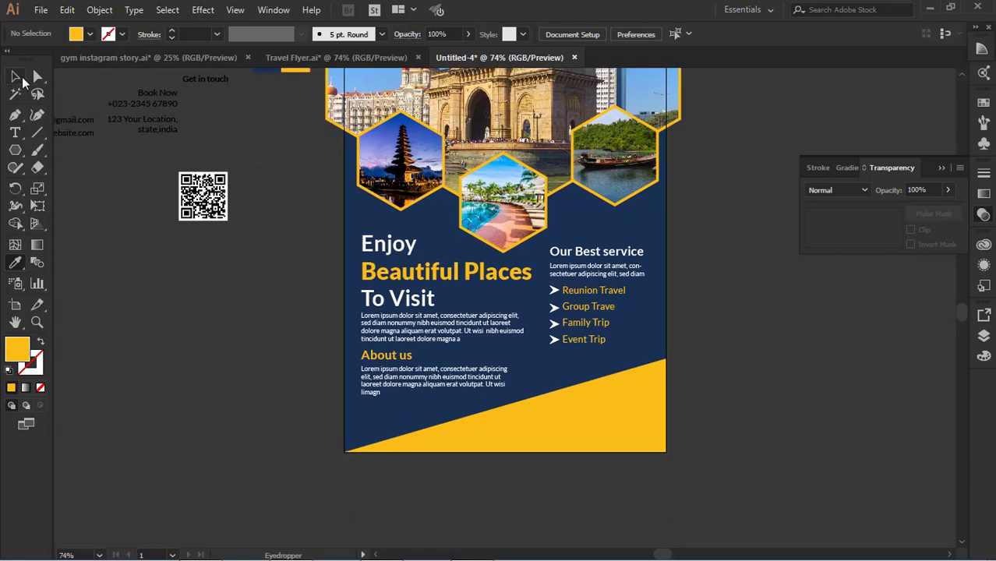
left_click(17, 77)
scroll(545, 328, "down", 4)
scroll(577, 327, "up", 2)
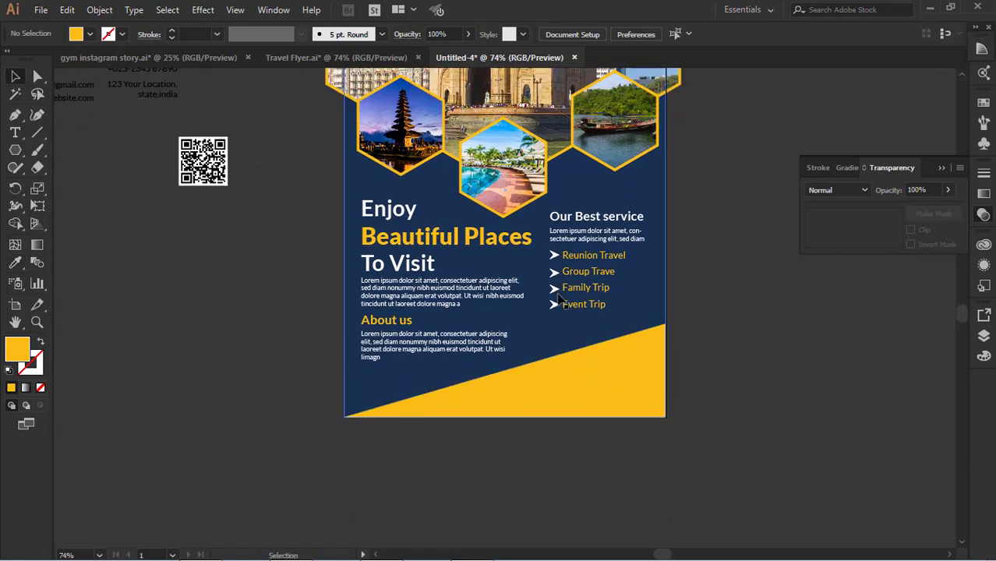
left_click(37, 132)
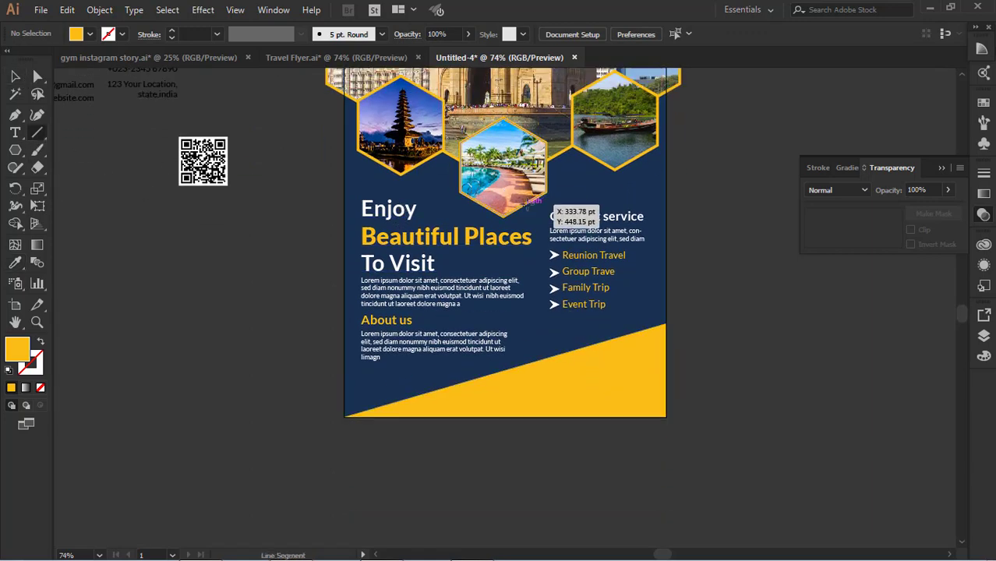
left_click_drag(542, 215, 544, 349)
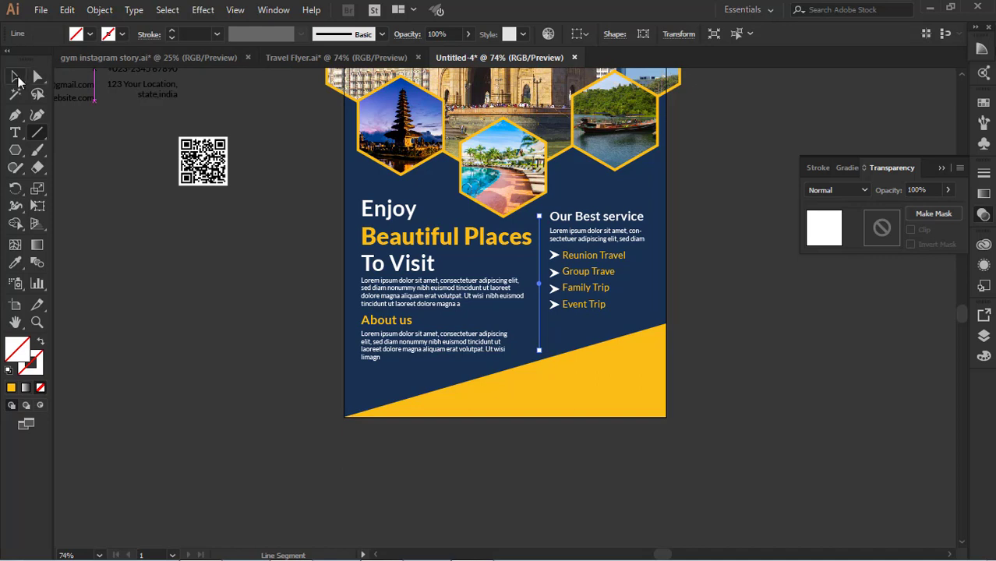
Give the vertical divider line between the two text columns a yellow stroke of 1 pt.
left_click(16, 76)
left_click(216, 33)
left_click(234, 113)
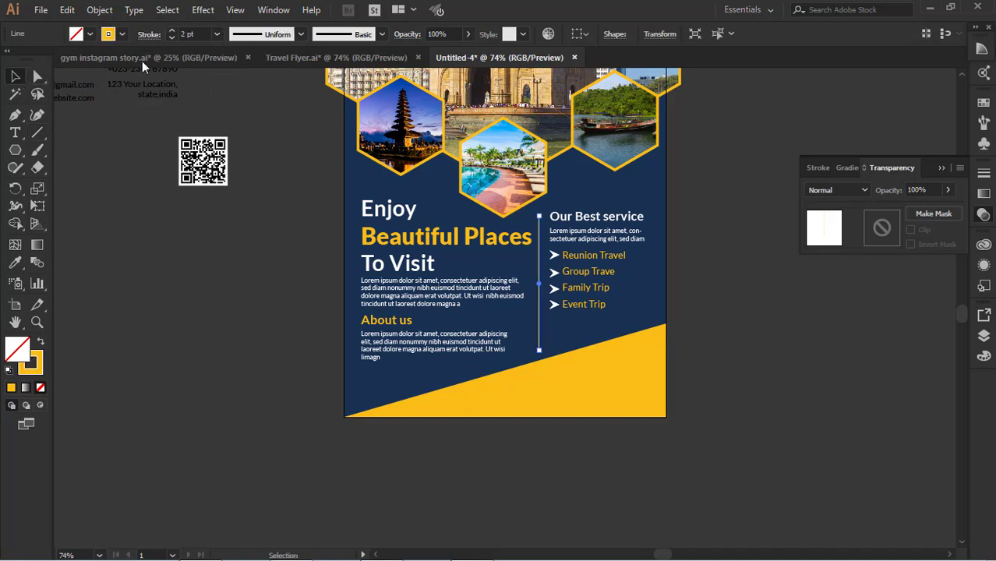
left_click(216, 34)
left_click(234, 97)
left_click(176, 116)
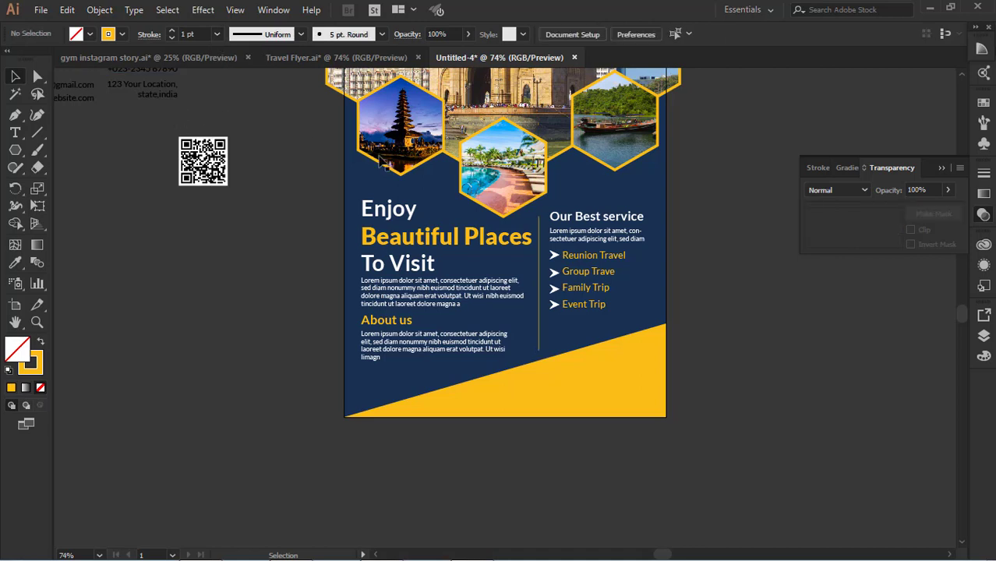
Nudge the yellow divider line up slightly and shorten its lower end to just below the trip list.
left_click(540, 258)
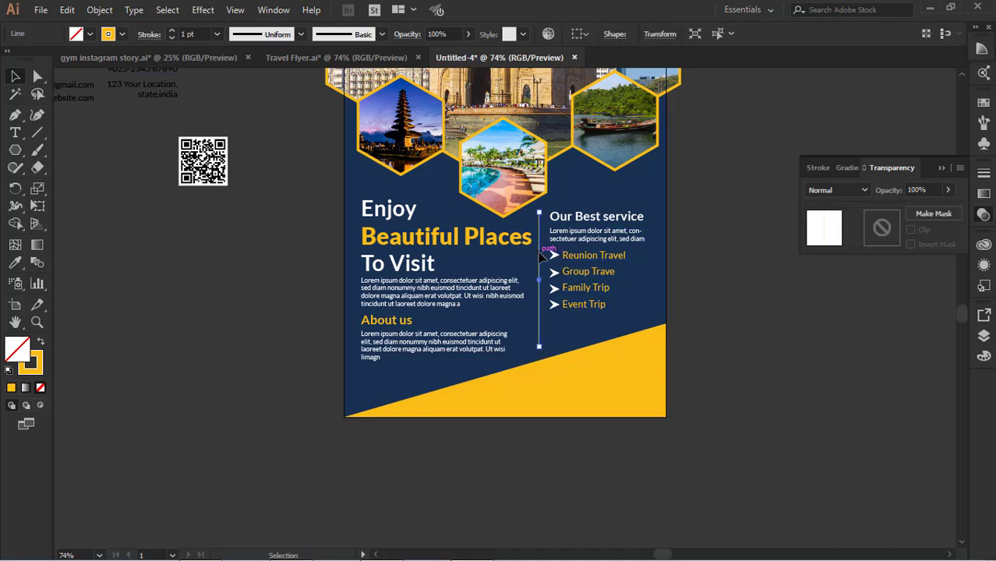
left_click(37, 76)
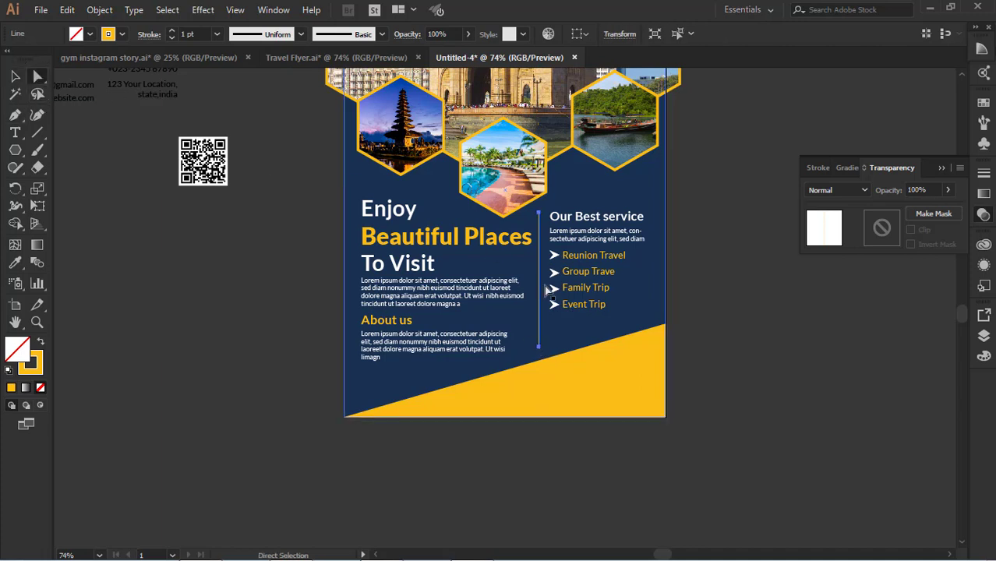
left_click_drag(541, 348, 542, 318)
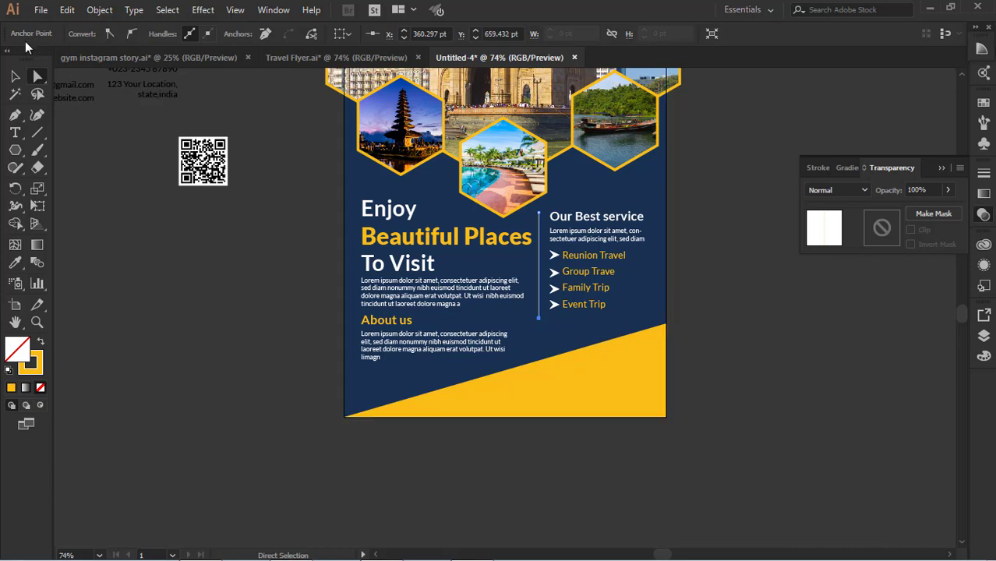
left_click(14, 75)
left_click(304, 304)
Move the QR code onto the right end of the yellow triangle and place the "Get in touch" text directly above it.
scroll(696, 381, "up", 3)
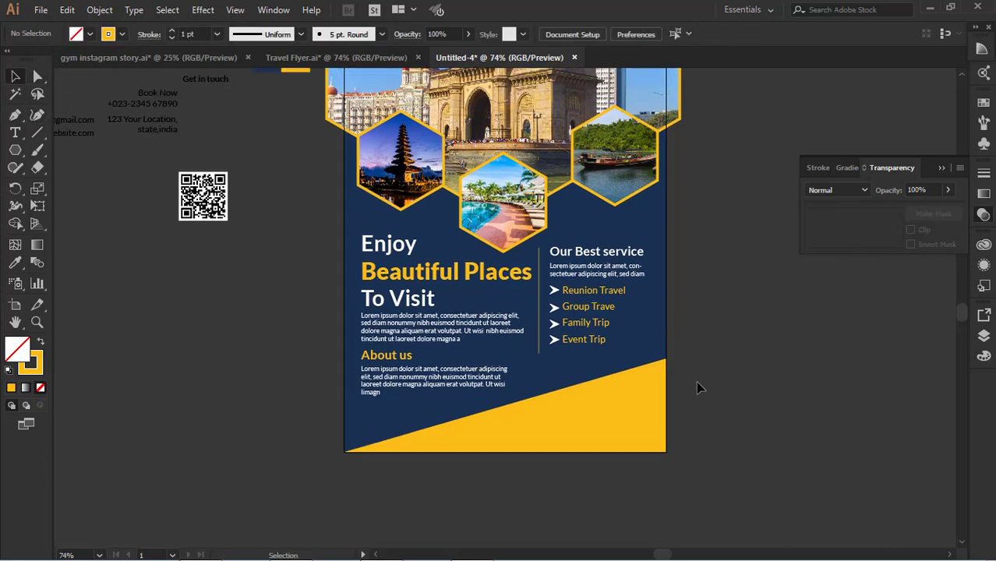
scroll(560, 289, "up", 4)
scroll(559, 289, "down", 4)
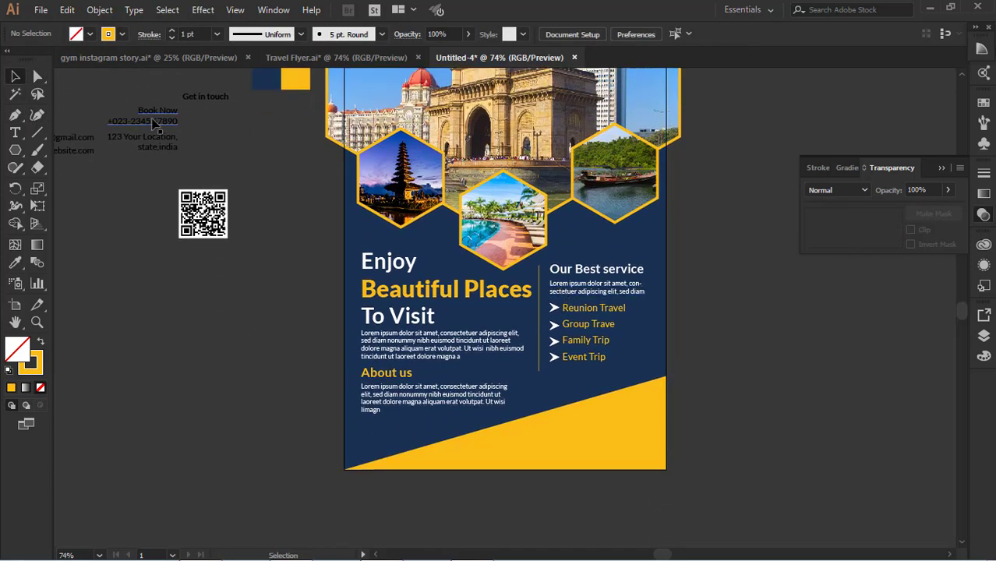
left_click_drag(210, 229, 630, 452)
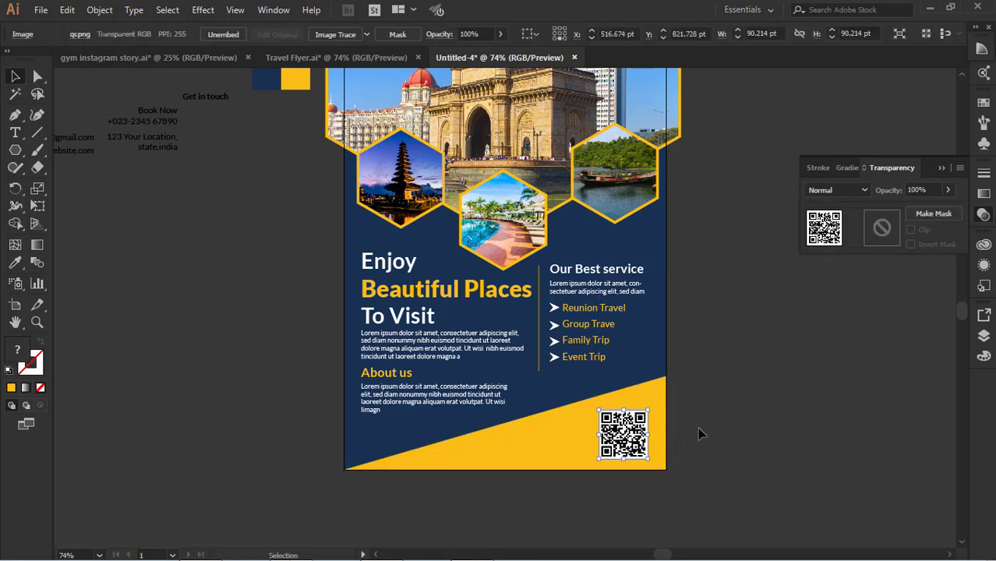
left_click_drag(197, 95, 618, 409)
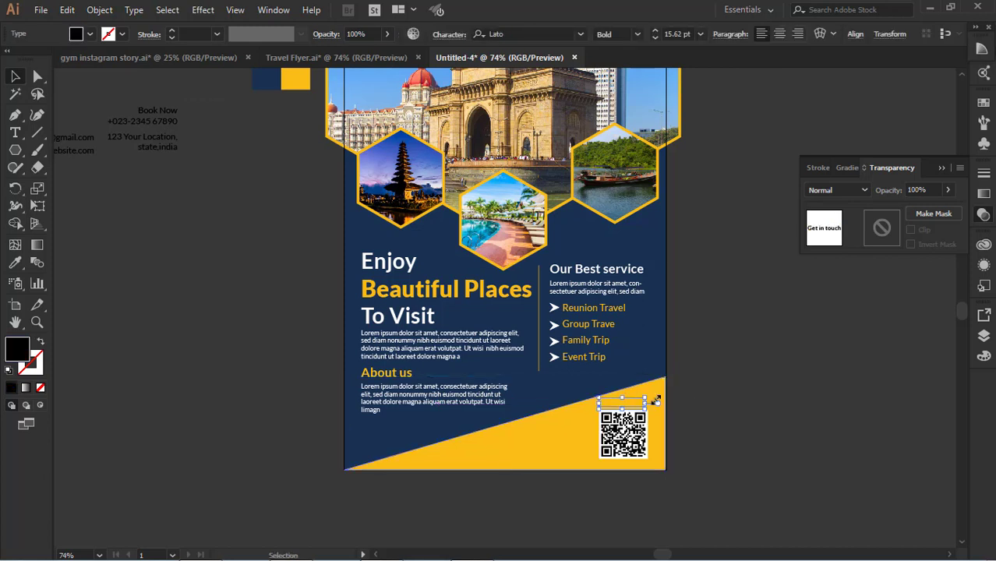
left_click(743, 404)
scroll(743, 405, "up", 1)
scroll(744, 404, "down", 1)
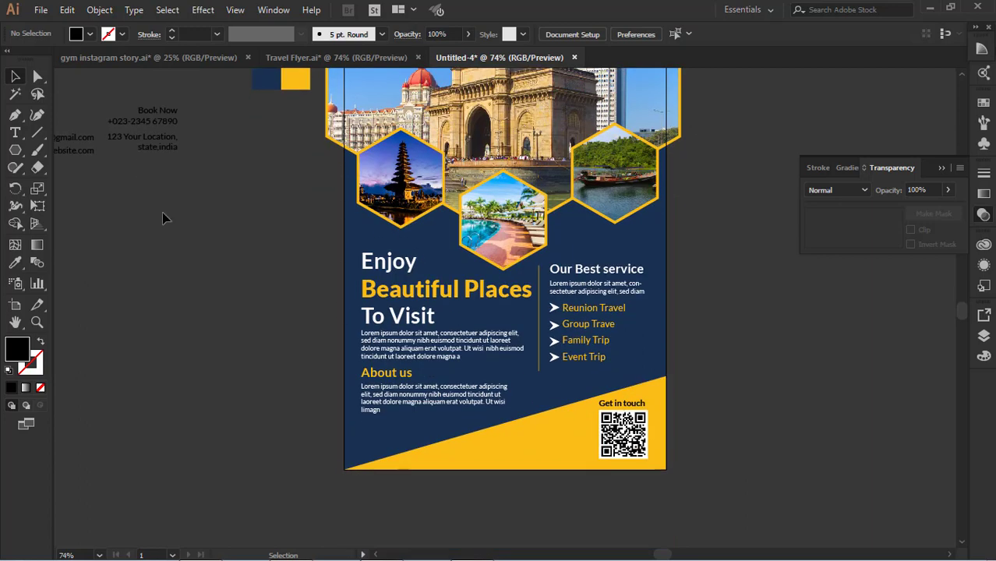
Move the booking phone, address and e-mail/website text blocks together onto the yellow triangle, left of the QR code.
left_click(143, 120)
left_click(145, 146, "shift")
left_click(78, 139, "shift")
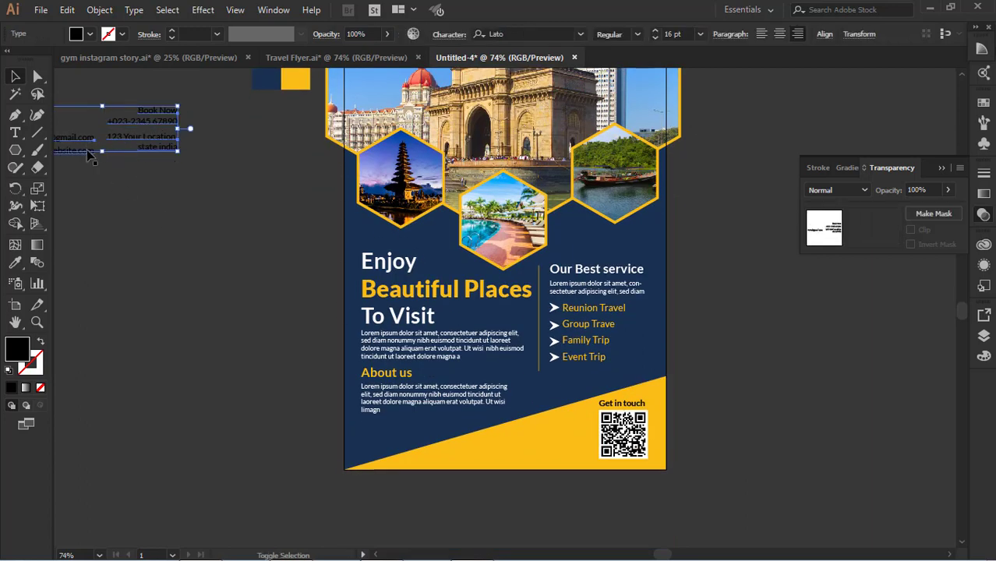
left_click_drag(160, 140, 562, 445)
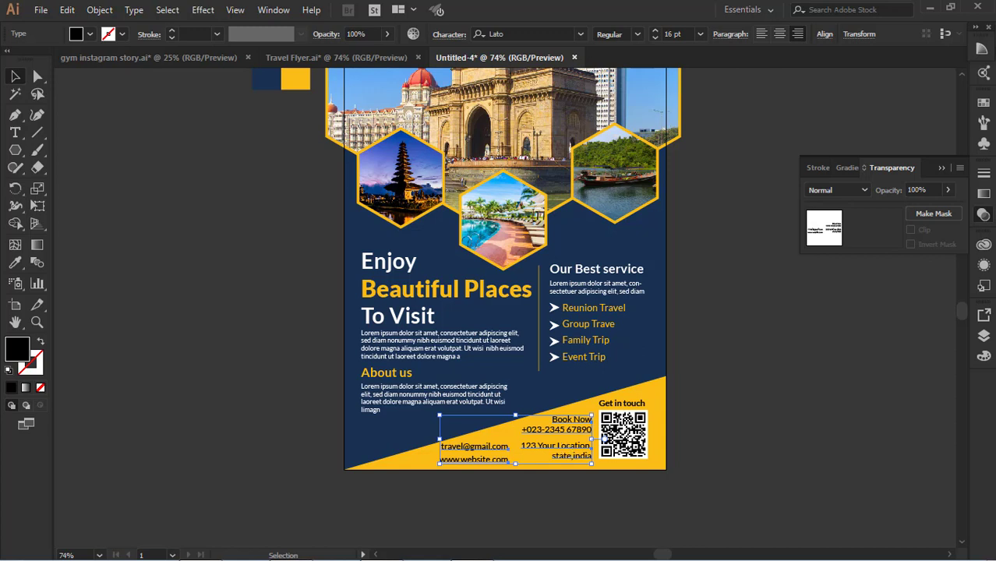
left_click(739, 459)
Stretch the yellow triangle slightly taller by raising its upper edge, keeping its base on the flyer's bottom edge.
left_click(576, 382)
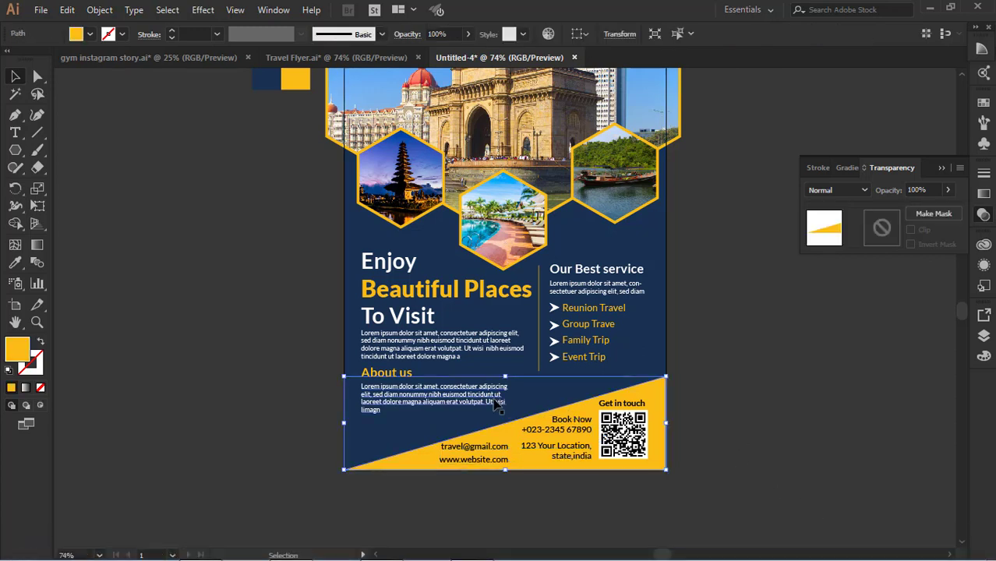
left_click_drag(505, 378, 505, 361)
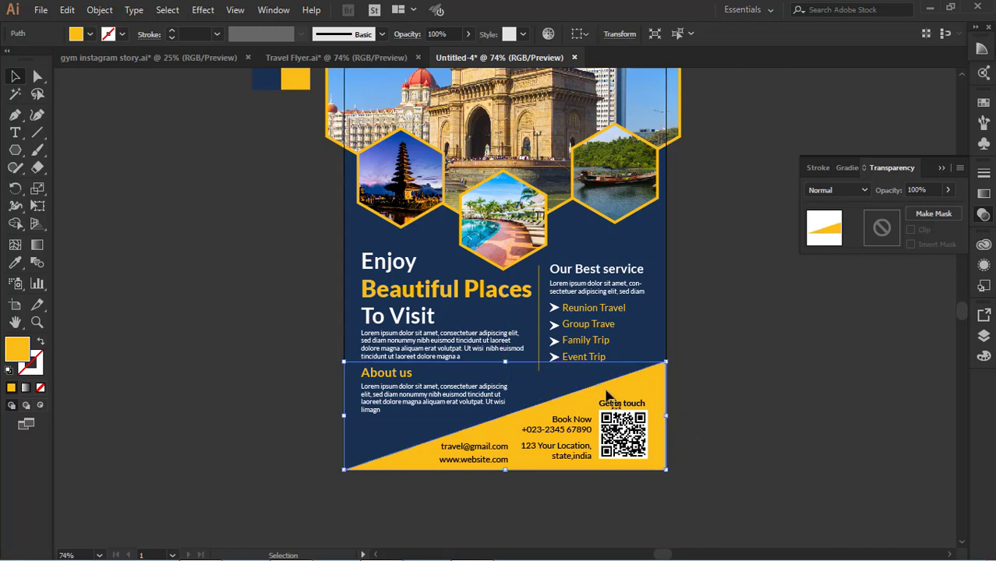
left_click(708, 440)
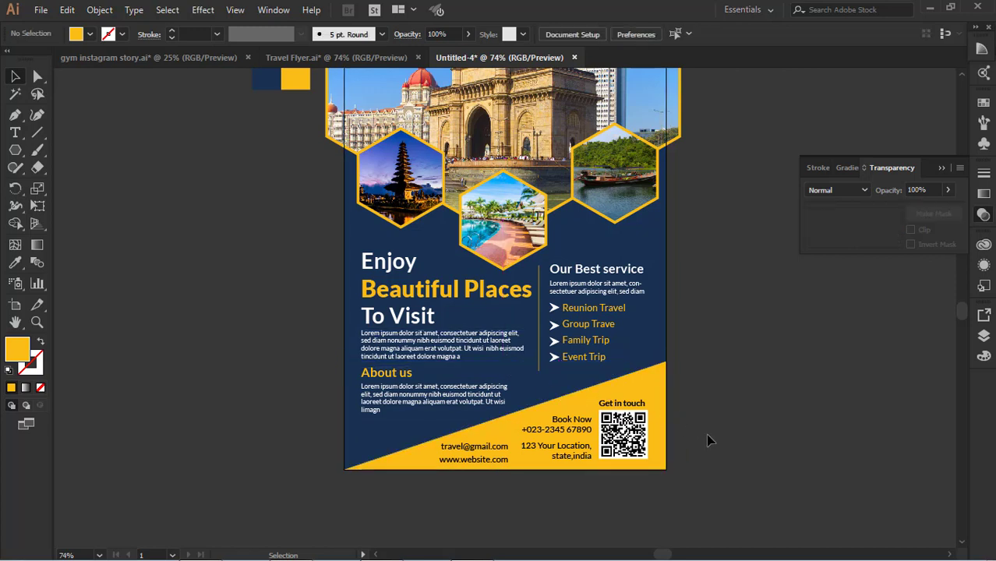
Draw a short vertical divider between the e-mail/website text and the phone/address text, with a 1 pt black stroke.
scroll(706, 433, "up", 1)
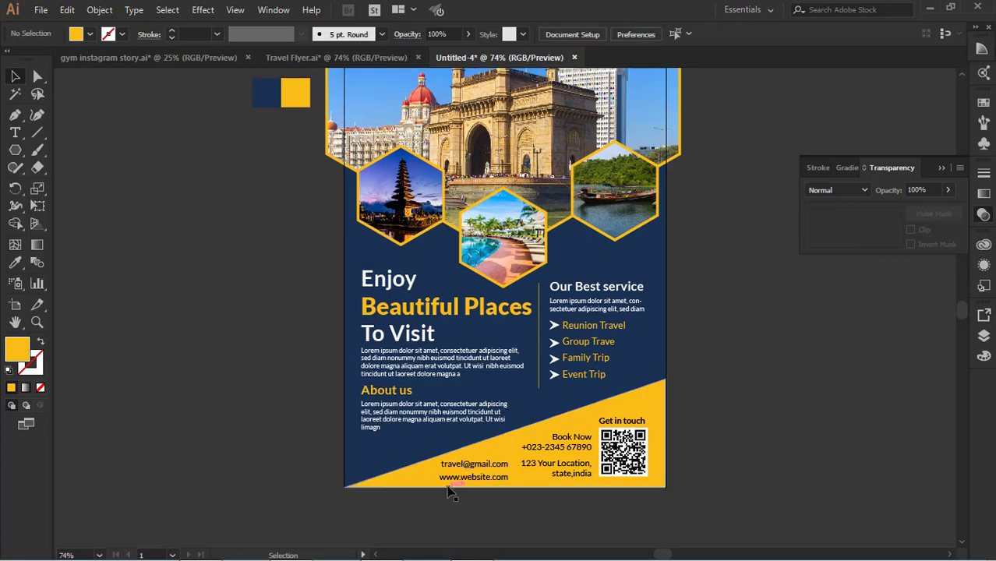
scroll(450, 491, "down", 3)
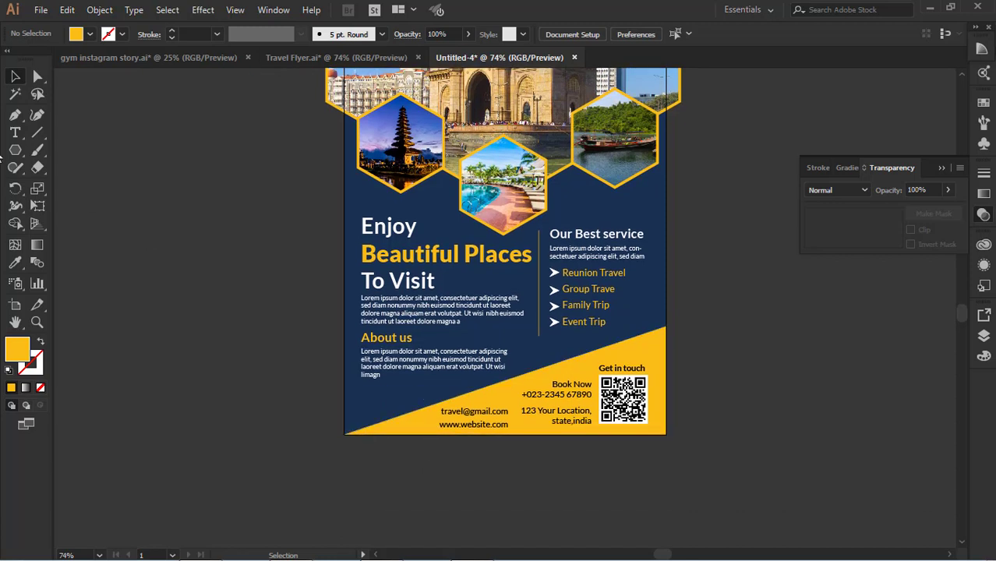
left_click(37, 134)
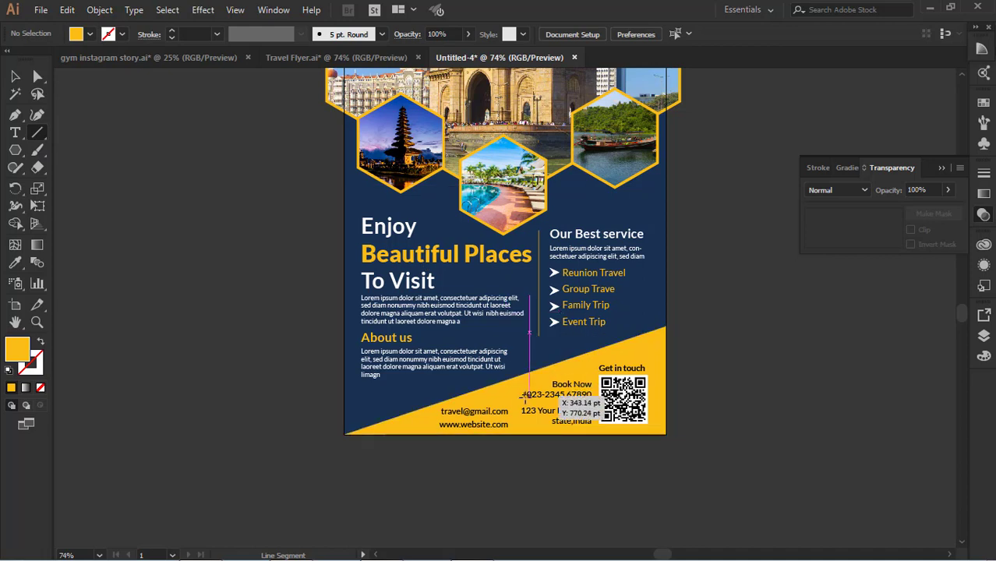
left_click_drag(512, 385, 515, 427)
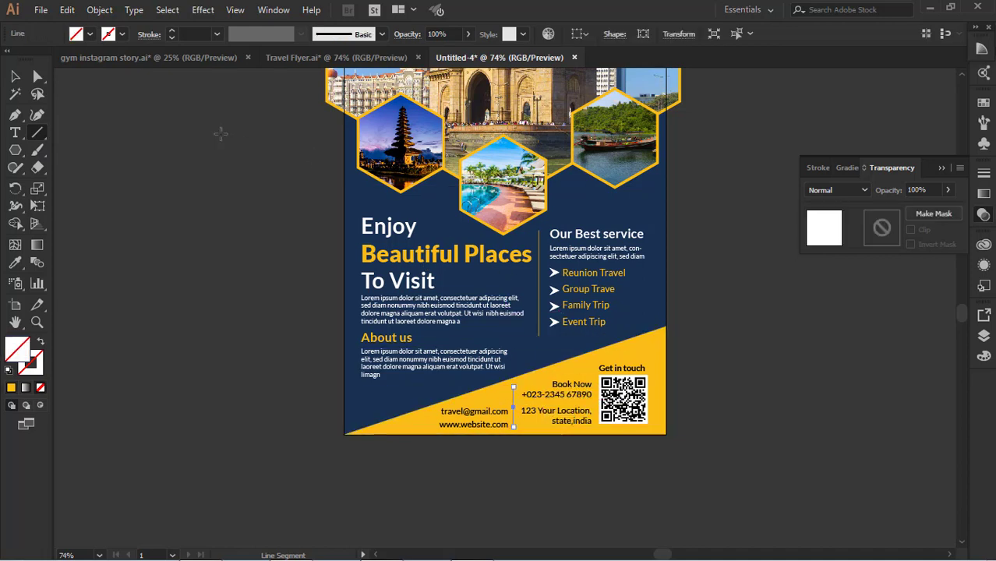
left_click(123, 34)
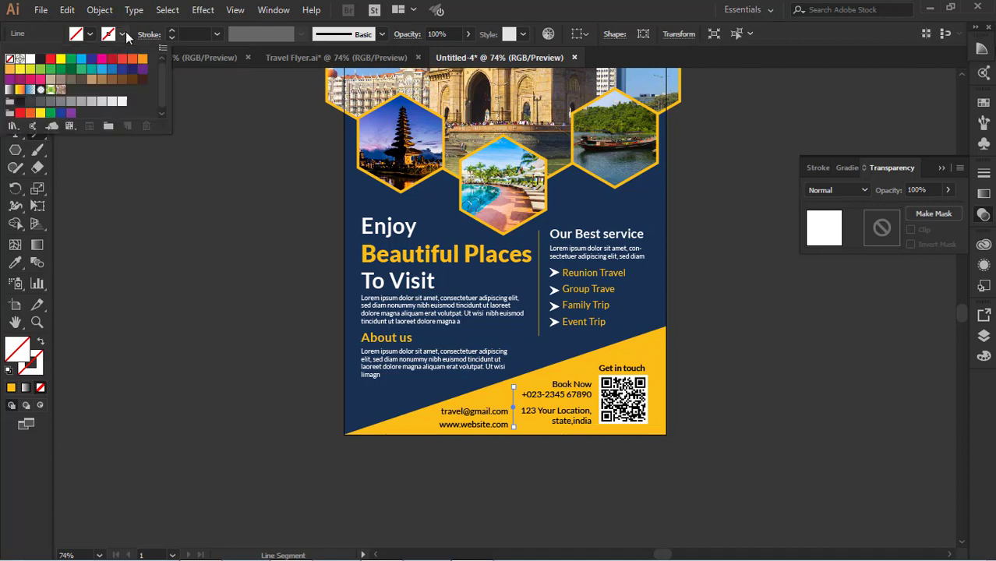
left_click(40, 59)
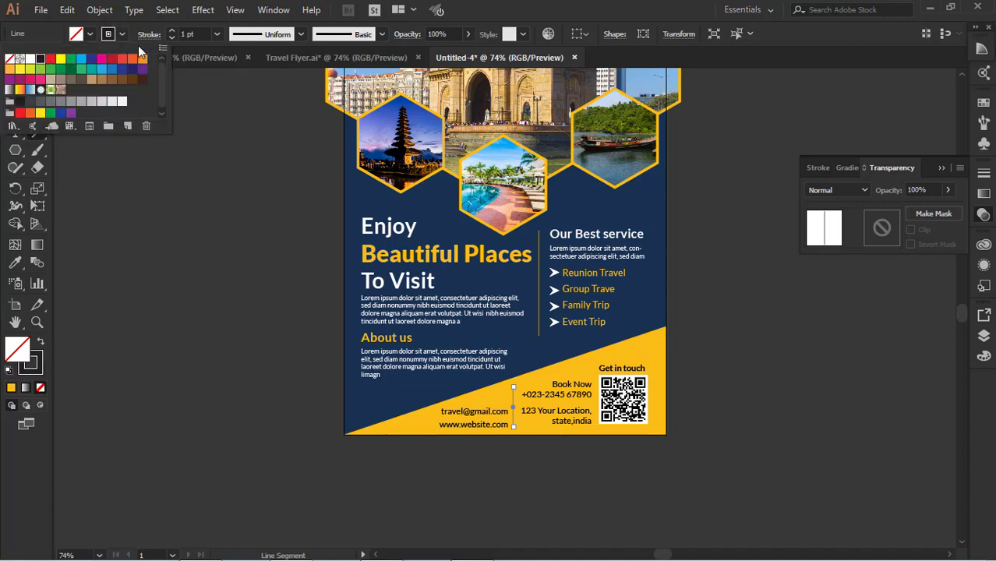
left_click(37, 26)
key("v")
left_click(173, 185)
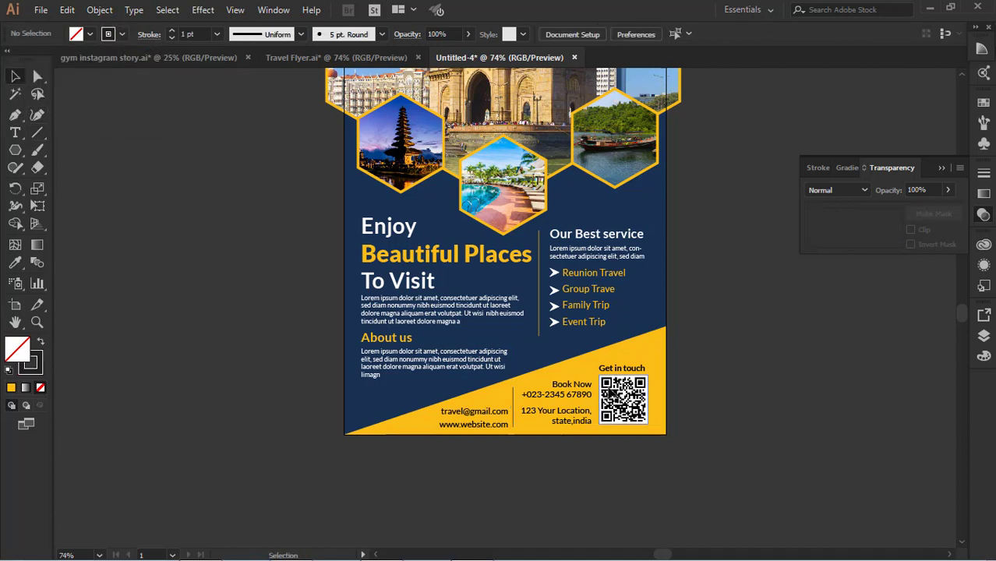
Nudge the short black divider slightly to the right, between the two contact text columns.
scroll(543, 443, "up", 2)
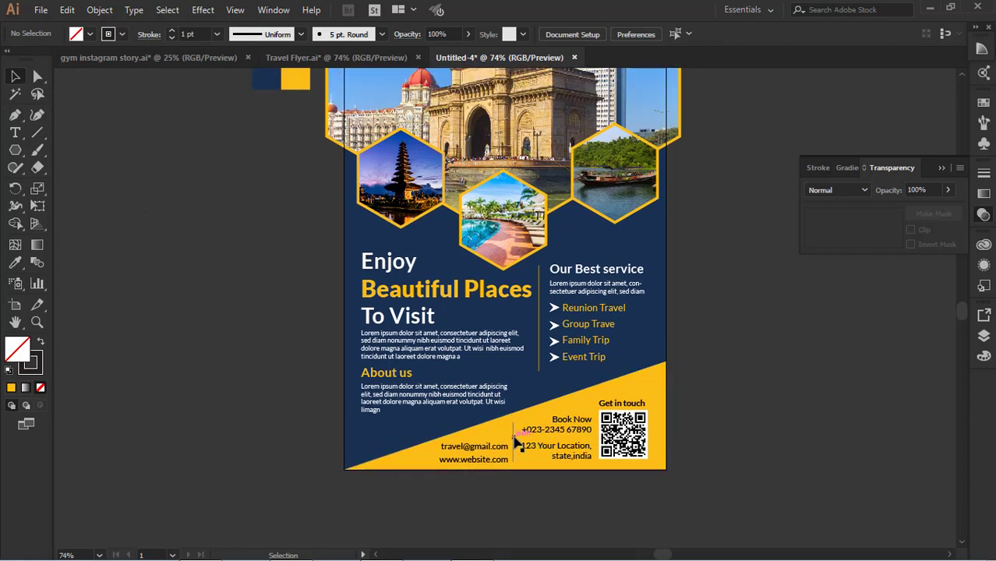
left_click(514, 441)
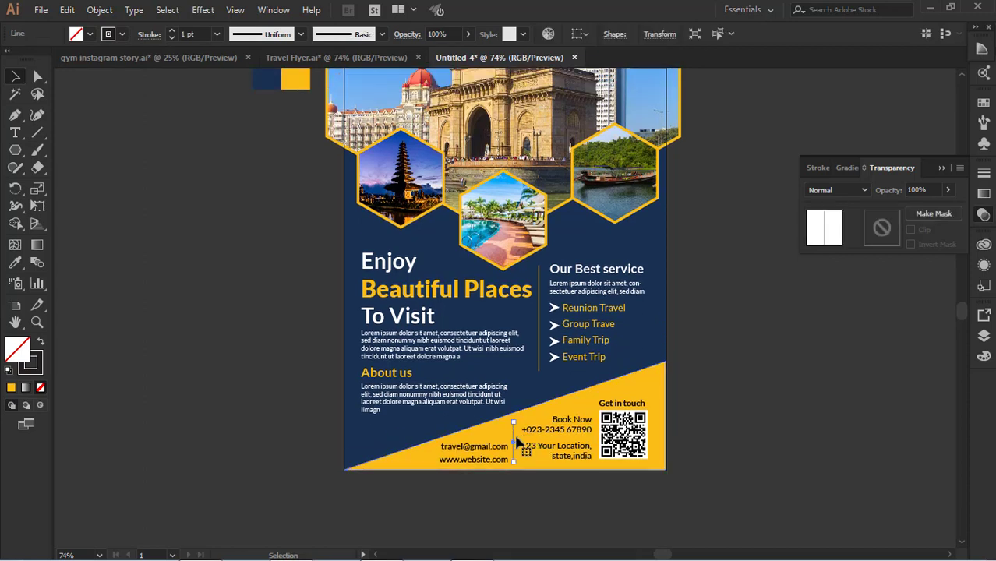
left_click(752, 414)
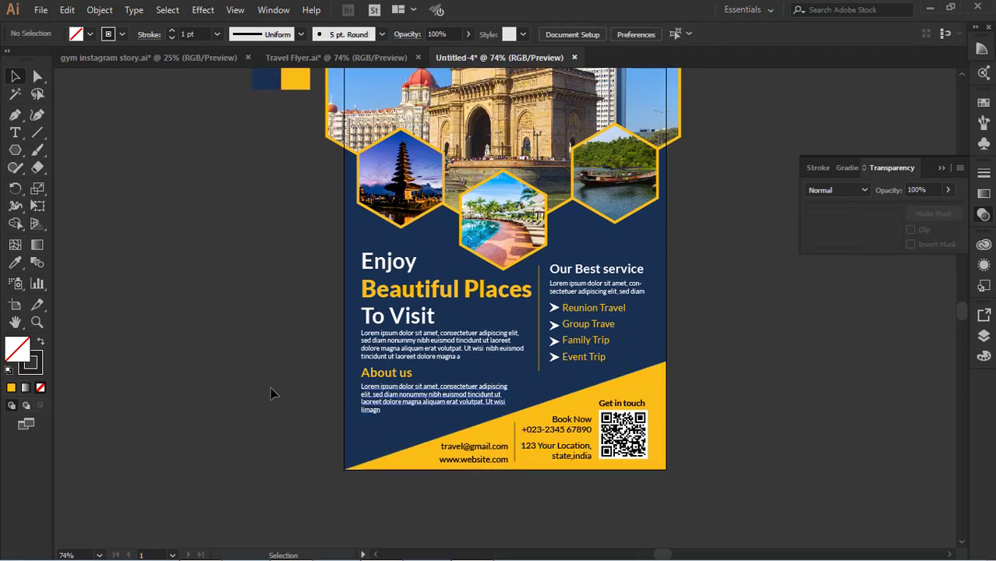
Draw a line along the yellow triangle's slanted edge, from corner to corner, and make its stroke white.
left_click(38, 132)
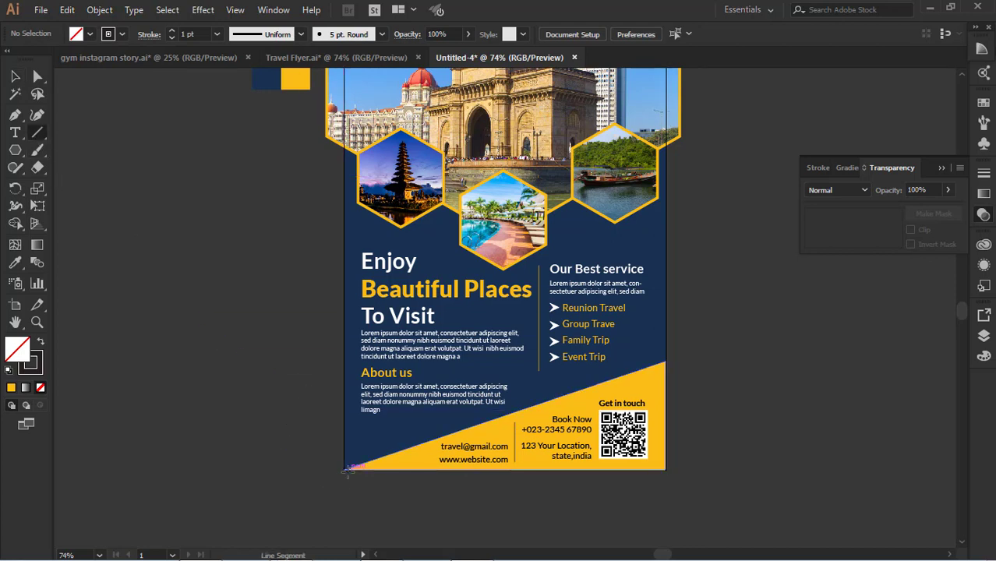
left_click_drag(343, 469, 668, 360)
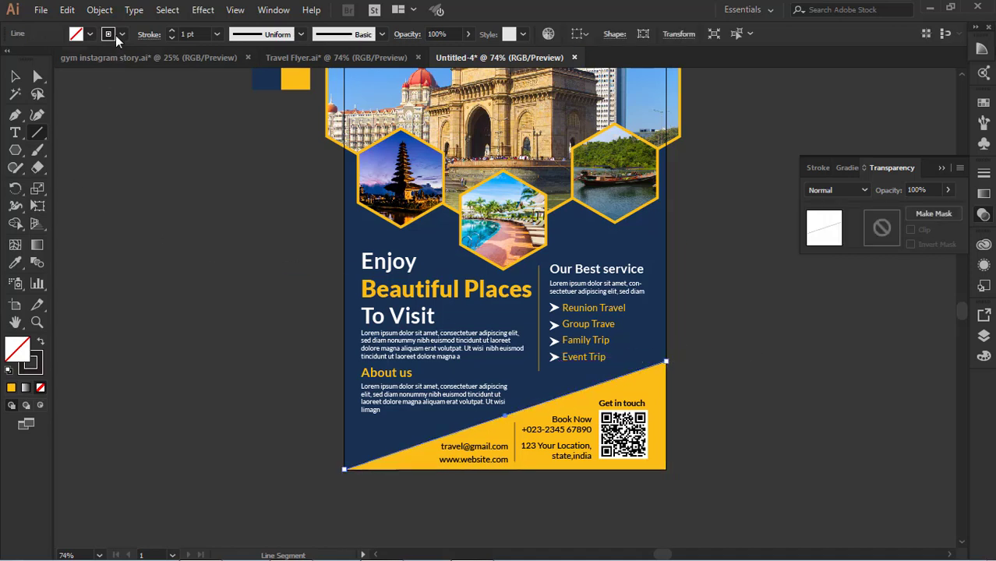
left_click(122, 35)
left_click(30, 60)
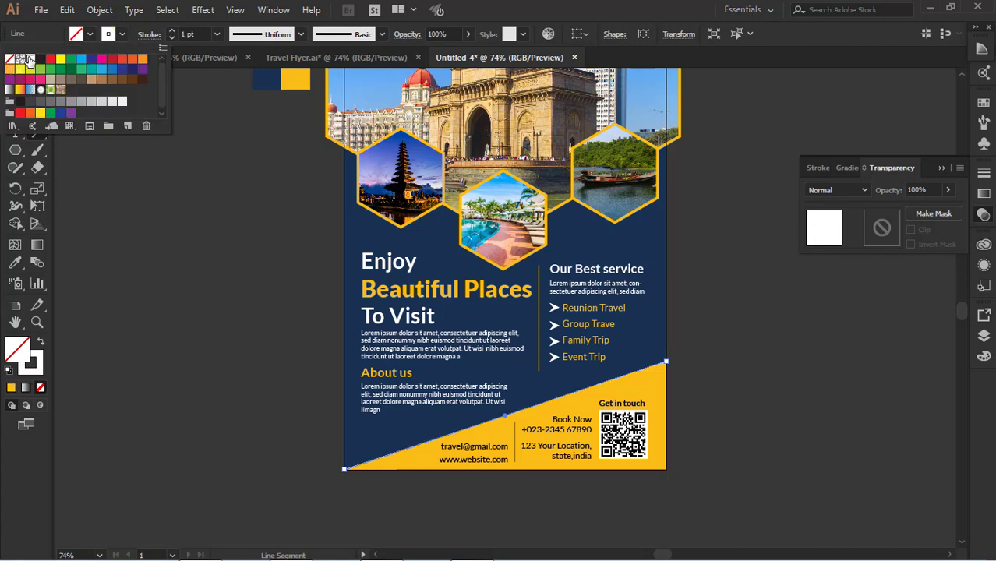
Set the stroke weight of the white slanted line to 5 pt and deselect it.
left_click(201, 34)
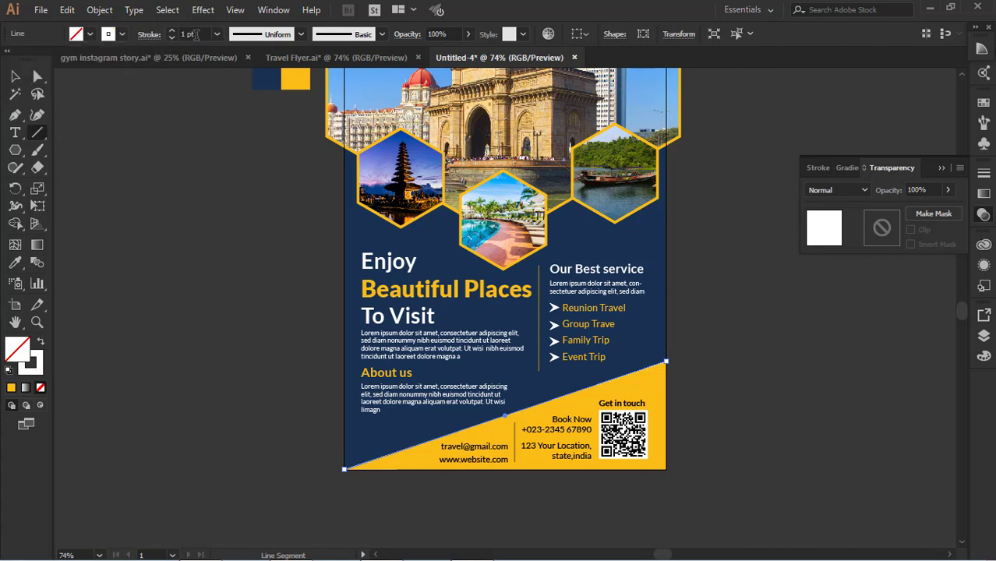
left_click(171, 32)
scroll(173, 35, "up", 7)
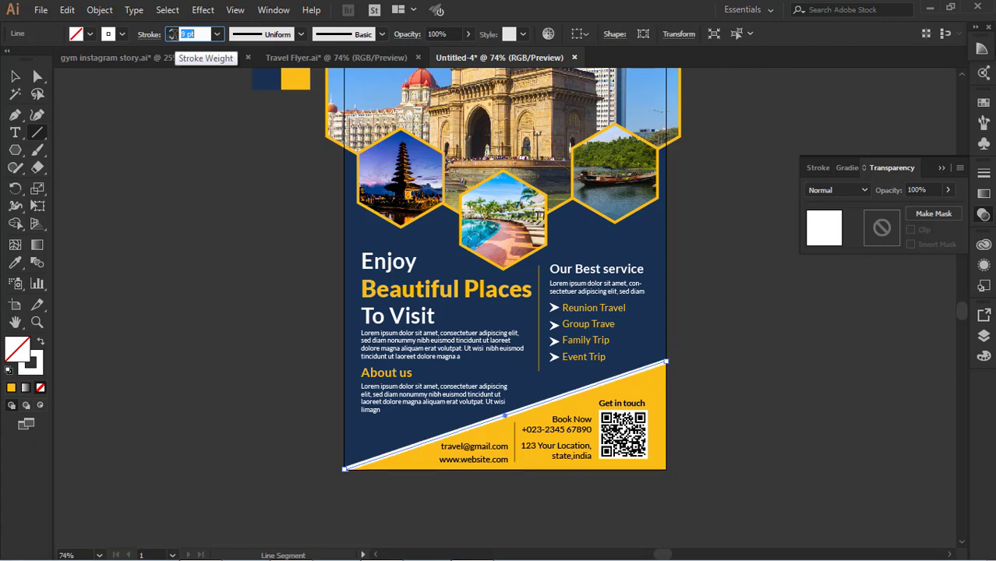
scroll(173, 34, "down", 5)
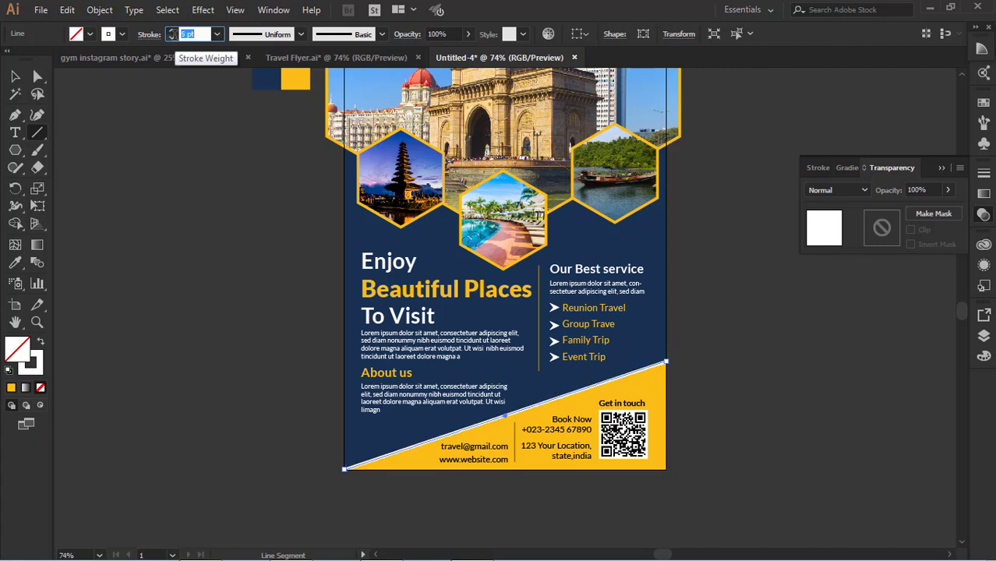
key("v")
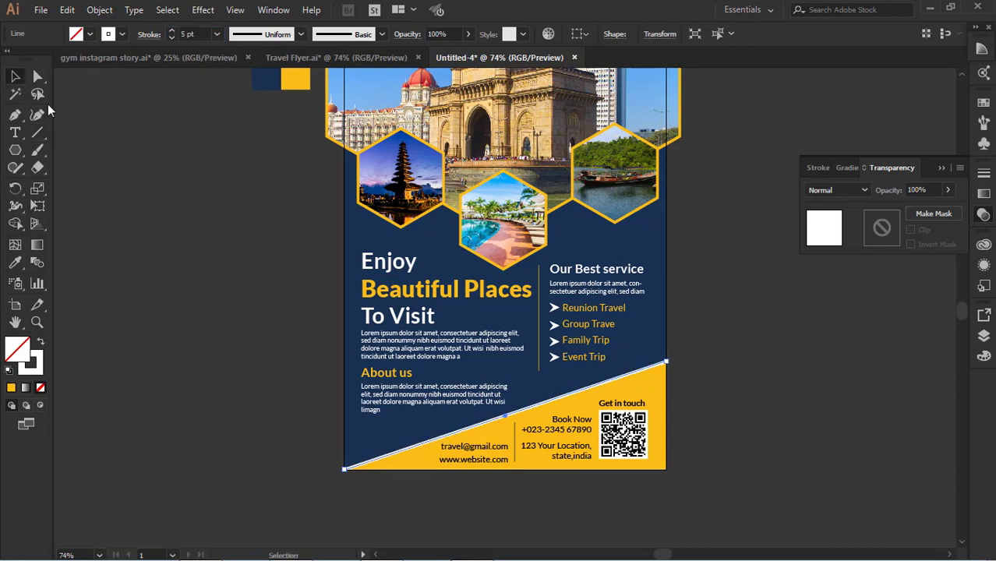
key("ctrl+shift+a")
scroll(608, 360, "up", 5)
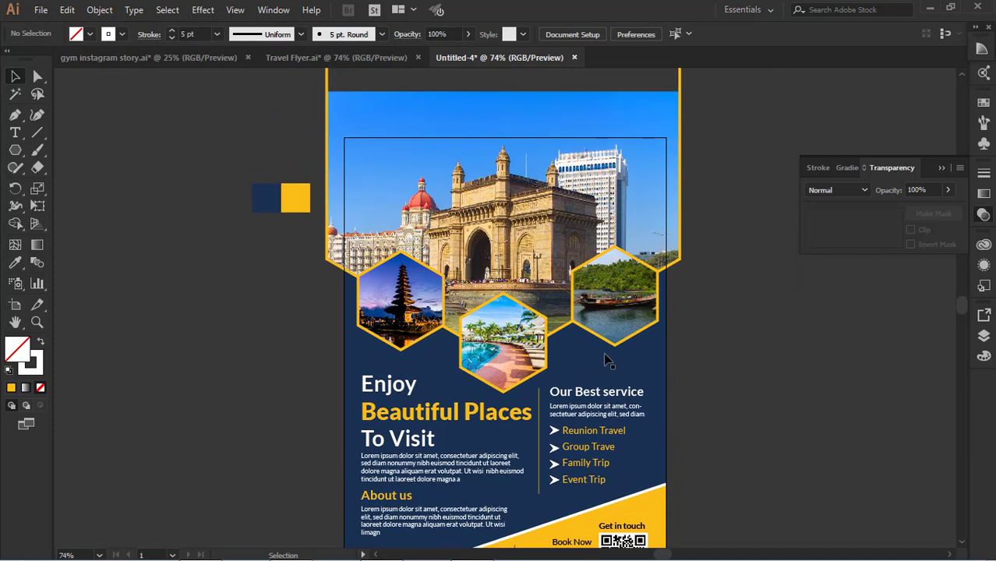
left_click(562, 333)
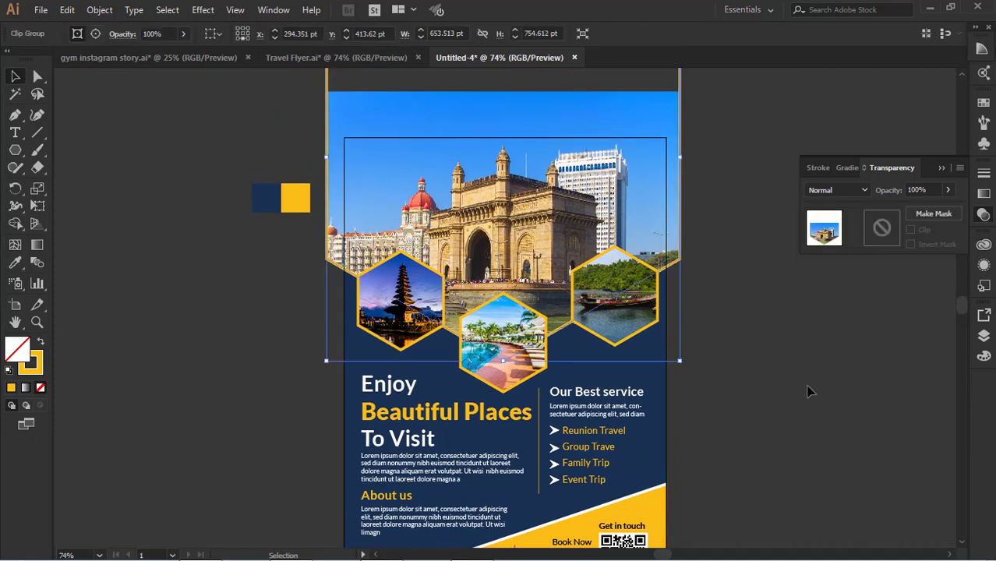
left_click(807, 392)
scroll(780, 380, "down", 5)
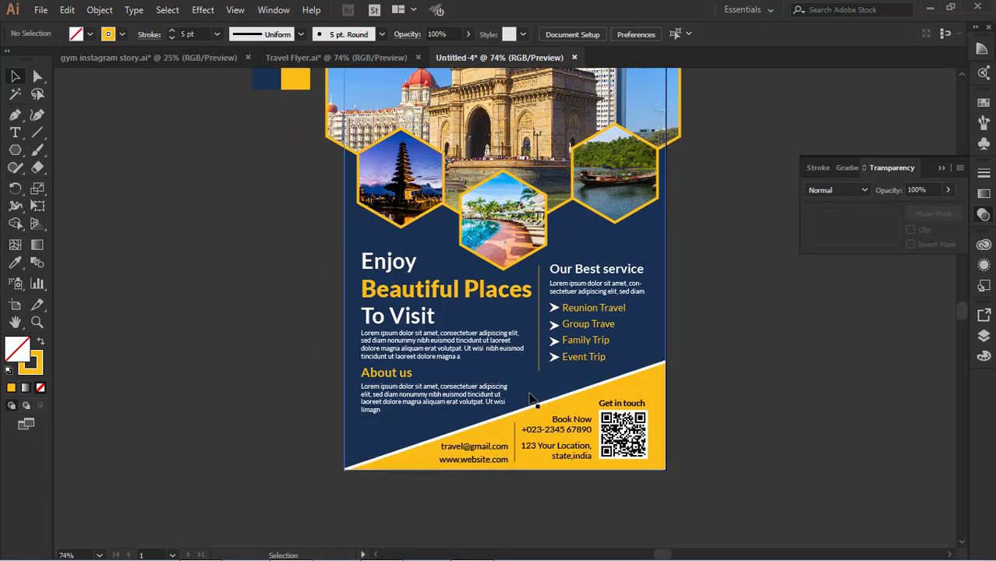
Draw a closed right triangle with the Pen tool across the page's upper-right corner, over the monument photo.
scroll(499, 456, "up", 3)
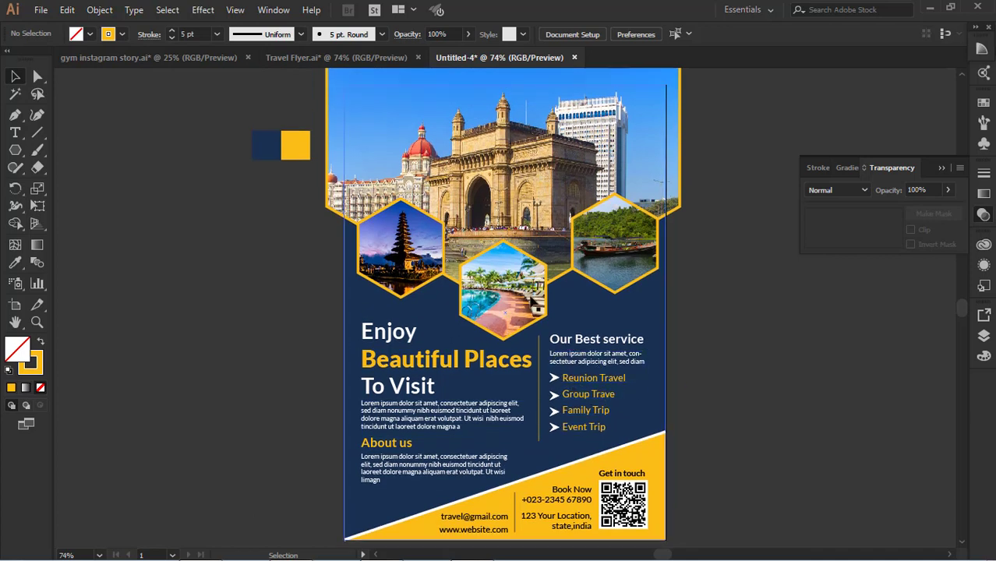
scroll(609, 396, "up", 2)
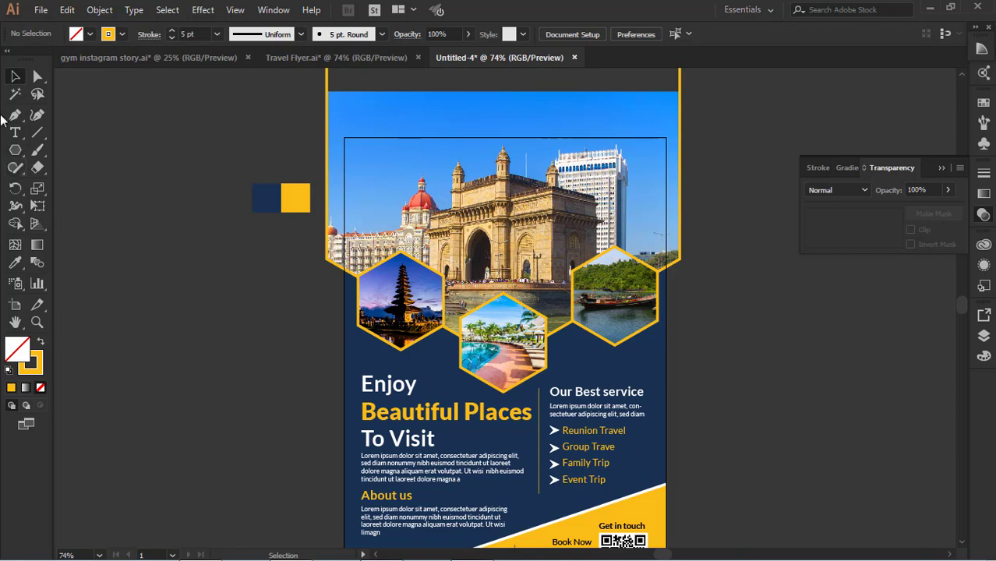
left_click(15, 115)
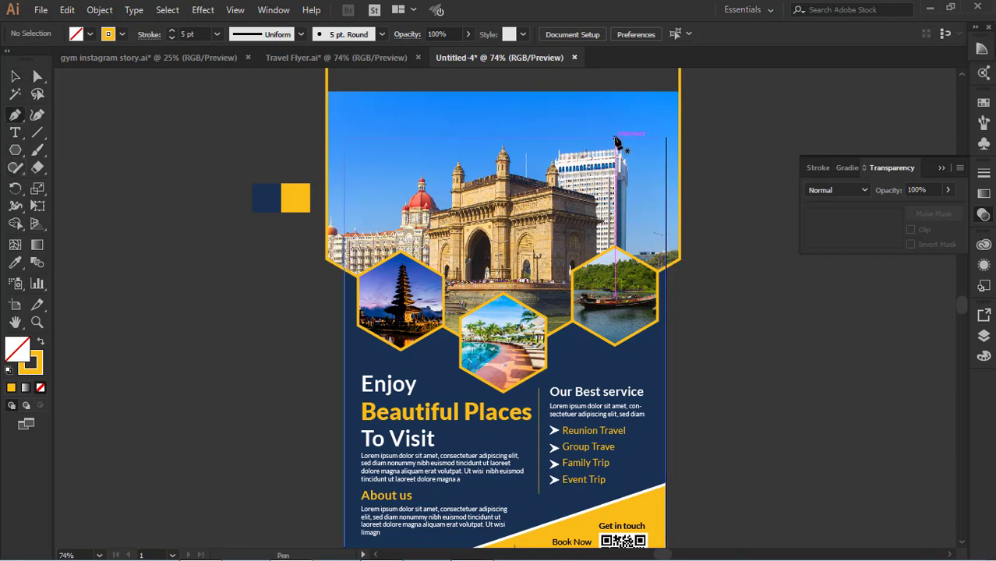
left_click(591, 138)
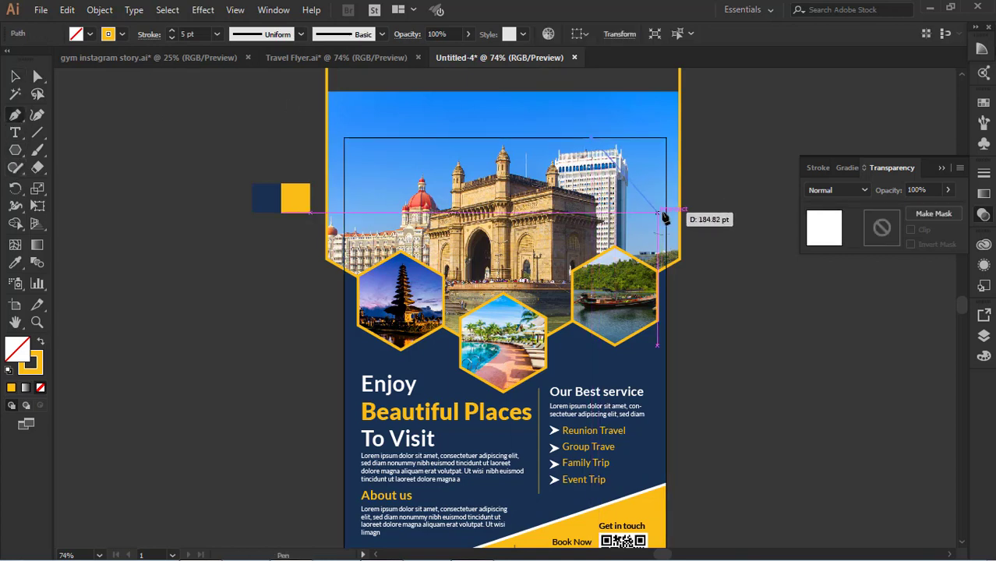
left_click(665, 203)
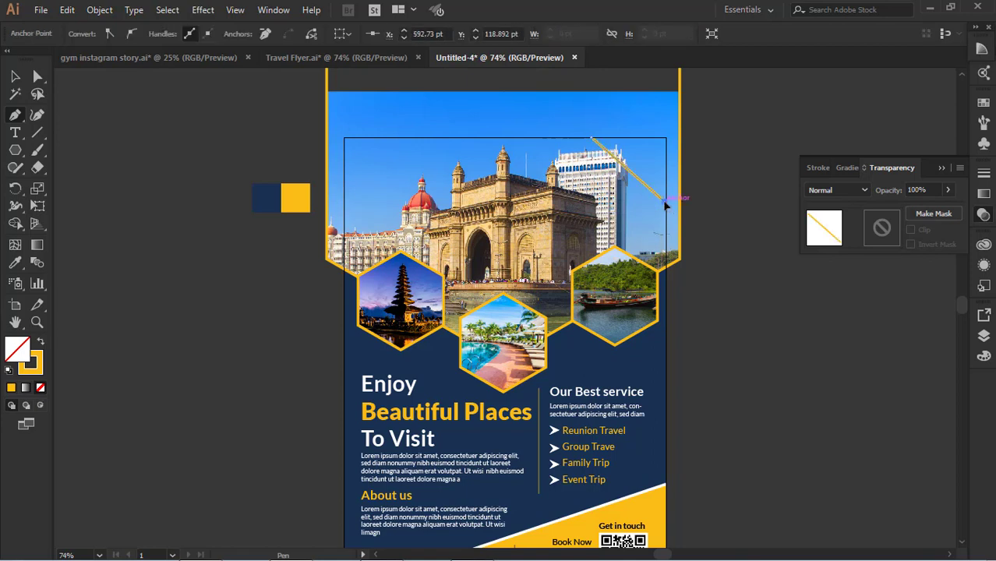
key("ctrl+z")
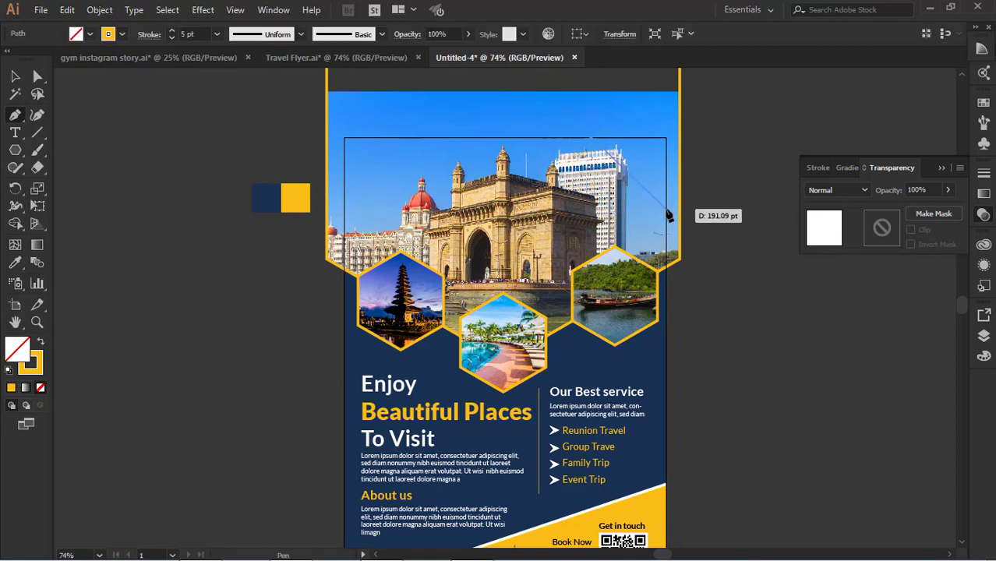
left_click(667, 209)
left_click(666, 139)
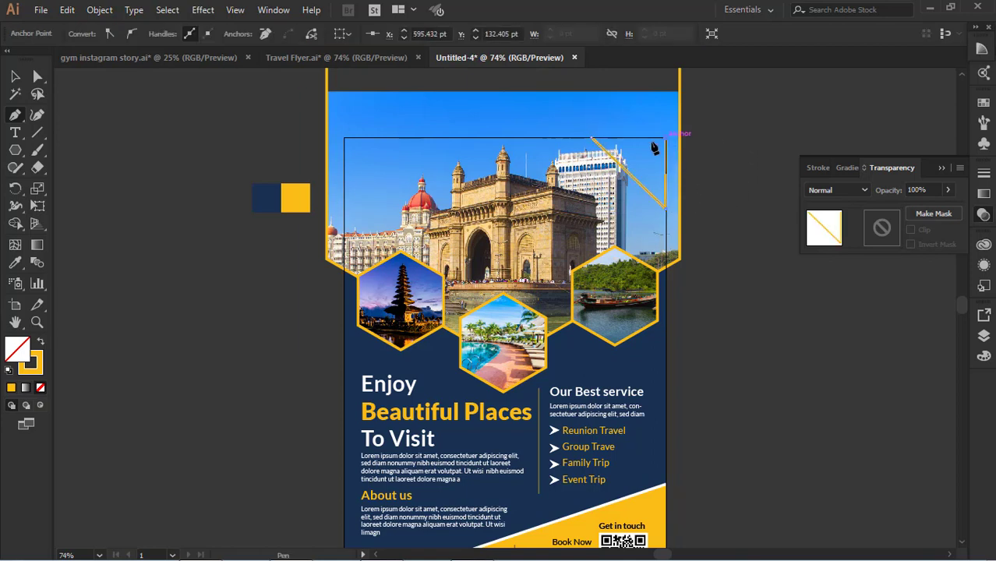
left_click(593, 139)
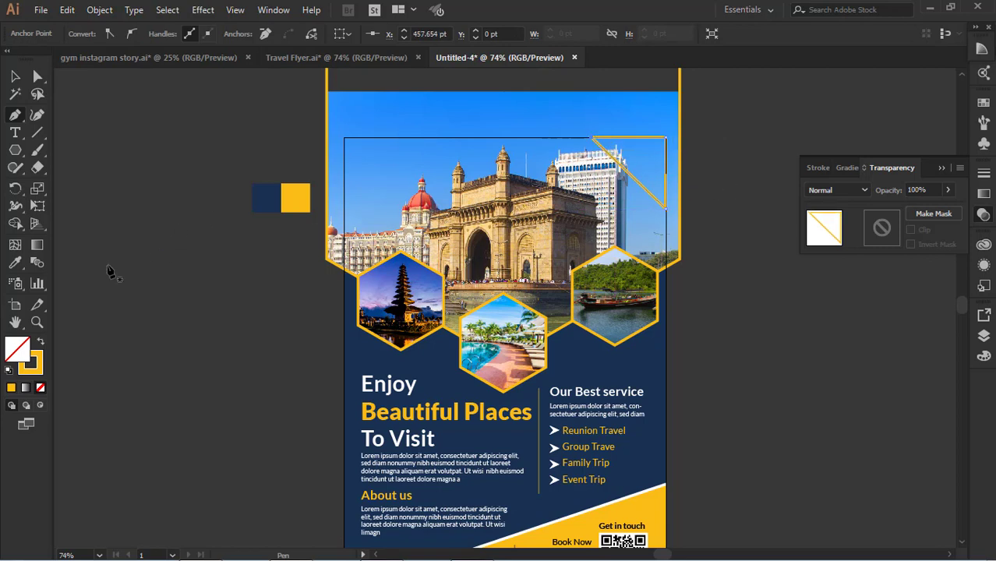
Fill the corner triangle with the navy sampled from the flyer's background, without a stroke.
left_click(15, 263)
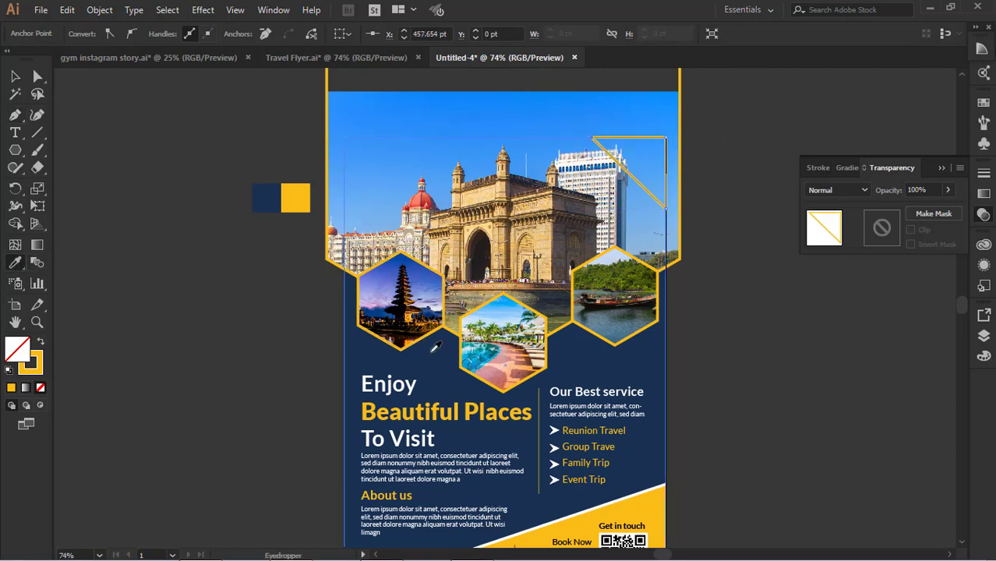
left_click(450, 349)
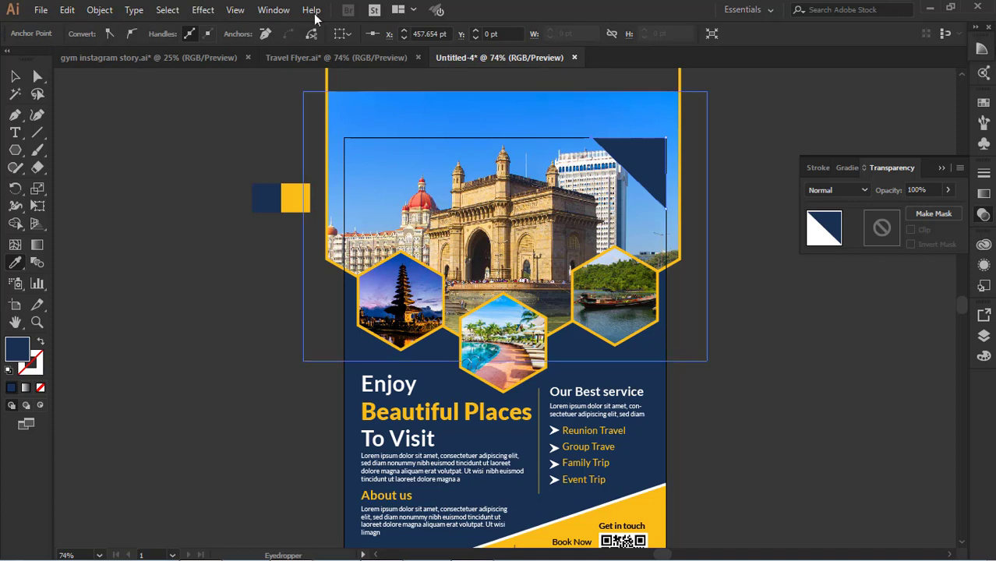
left_click(14, 76)
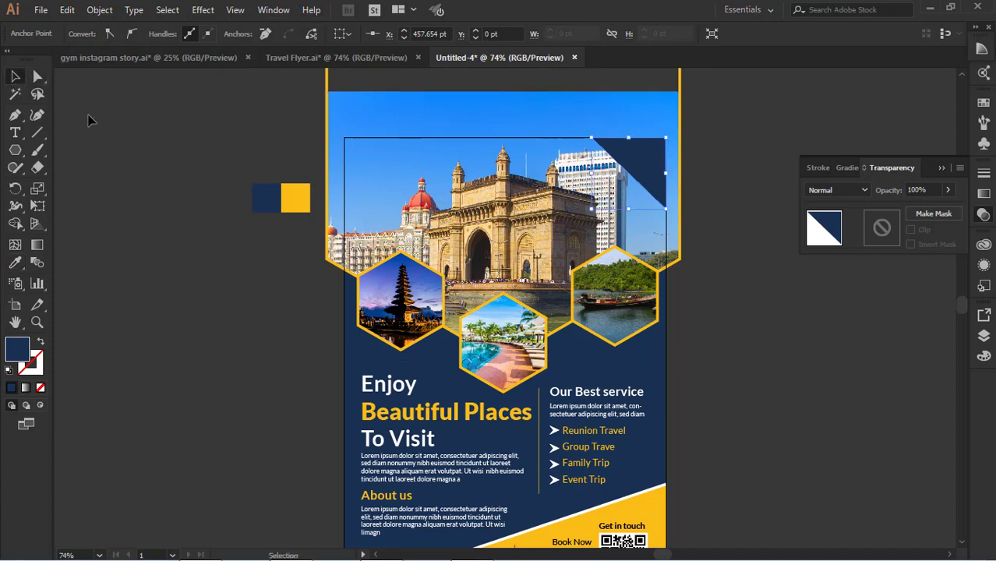
Set the navy corner triangle's blending mode to Multiply and its opacity to 47%.
left_click(606, 165)
scroll(604, 168, "down", 3)
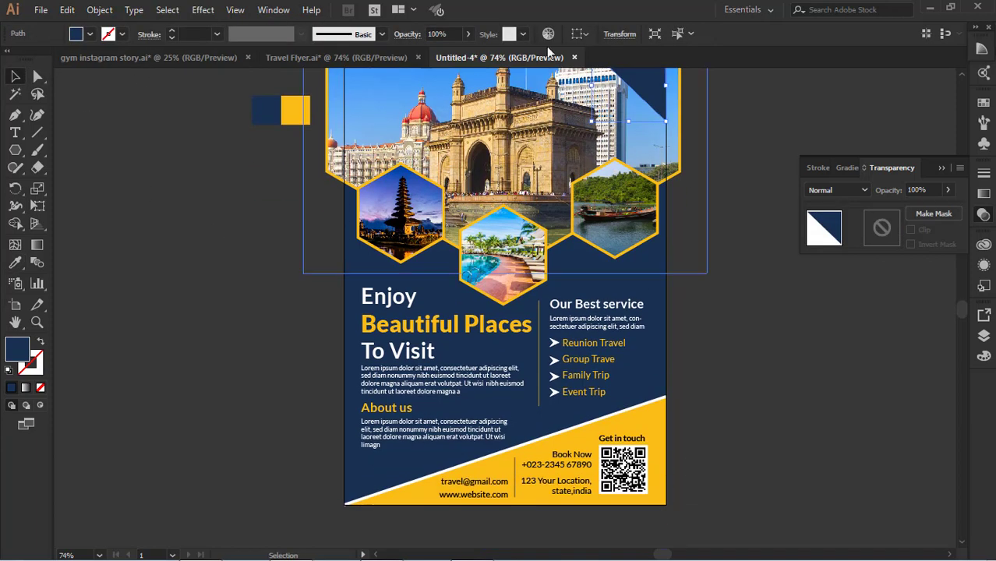
left_click(837, 189)
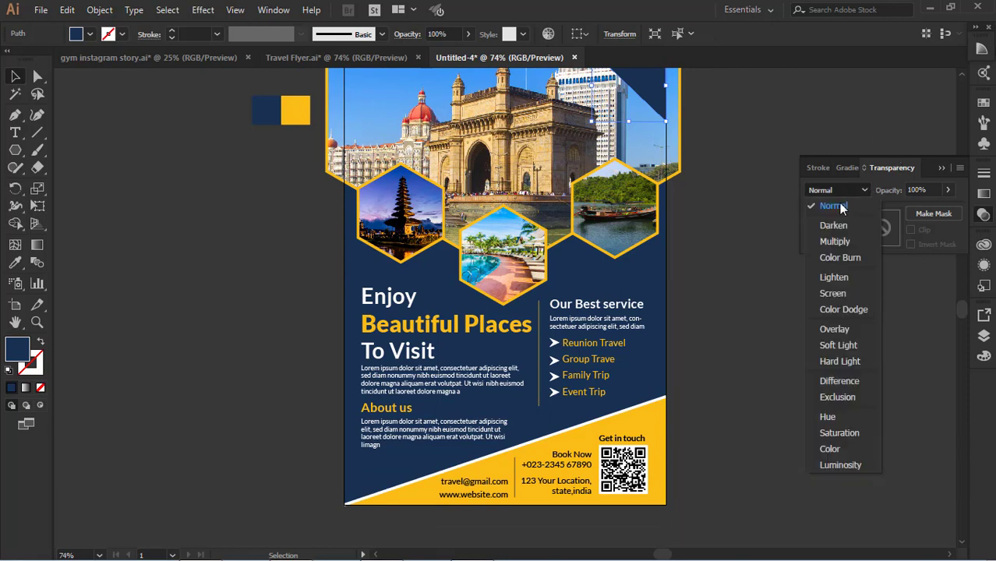
left_click(833, 238)
scroll(691, 216, "up", 2)
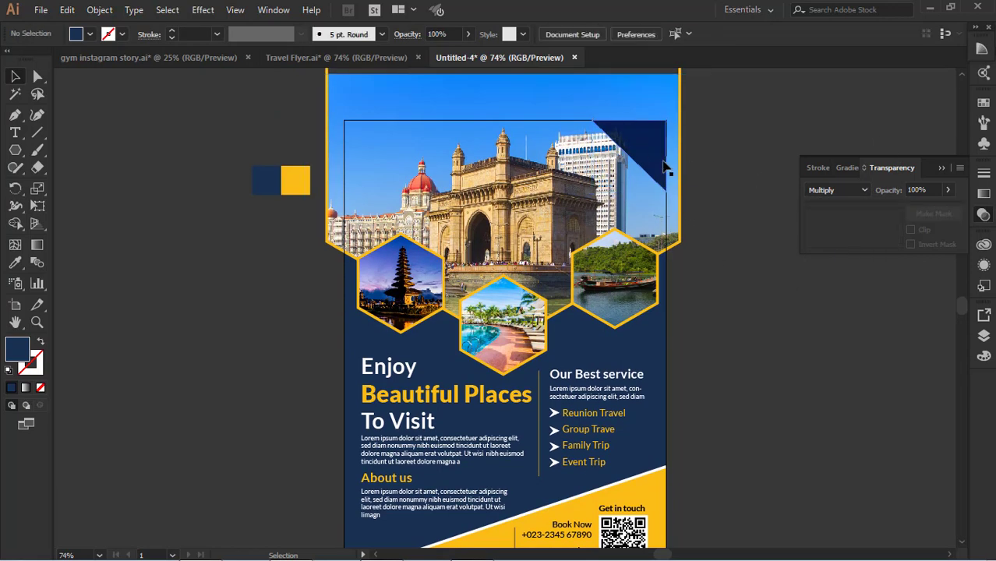
left_click(946, 190)
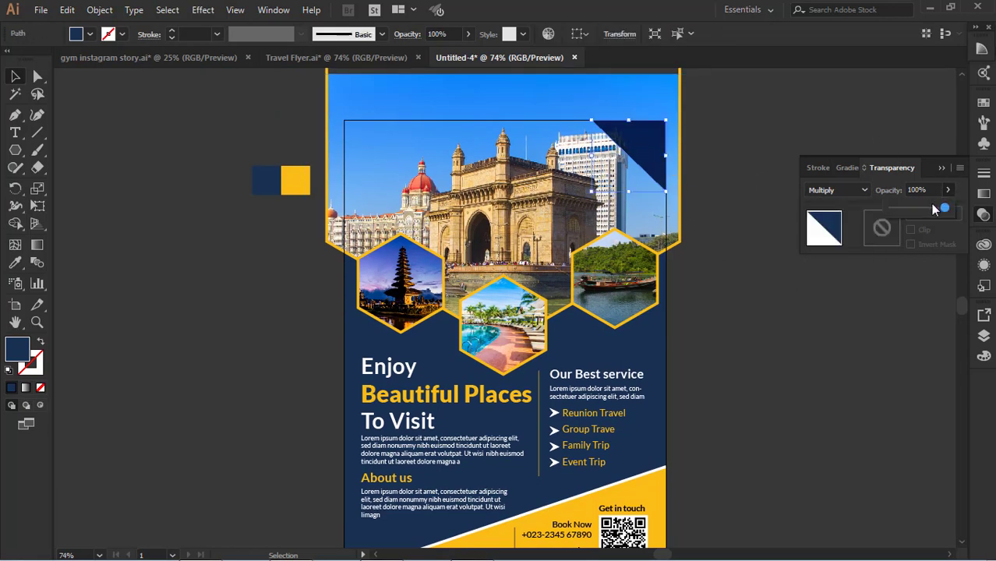
left_click_drag(946, 212, 918, 211)
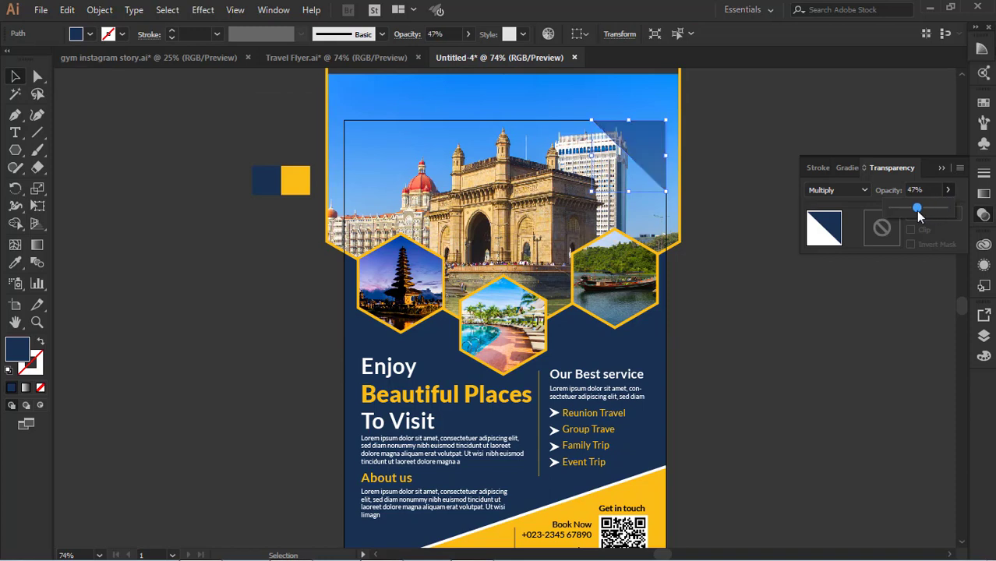
left_click(753, 309)
Add the text "Logo Name" on two lines in the empty area beside the flyer, below the colour swatches.
key("t")
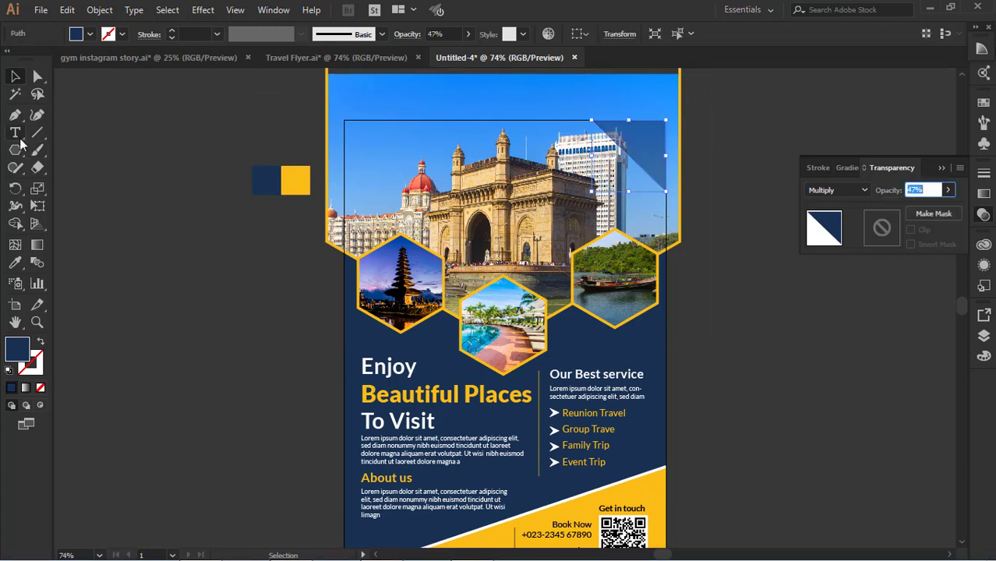
left_click(143, 213)
type("Logo")
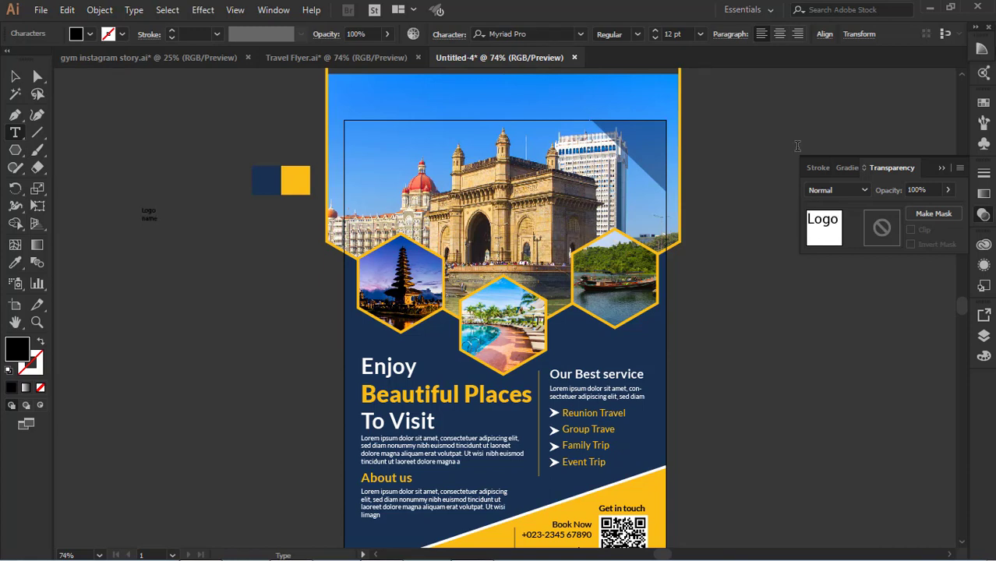
key("BackSpace")
key("BackSpace")
key("BackSpace")
key("BackSpace")
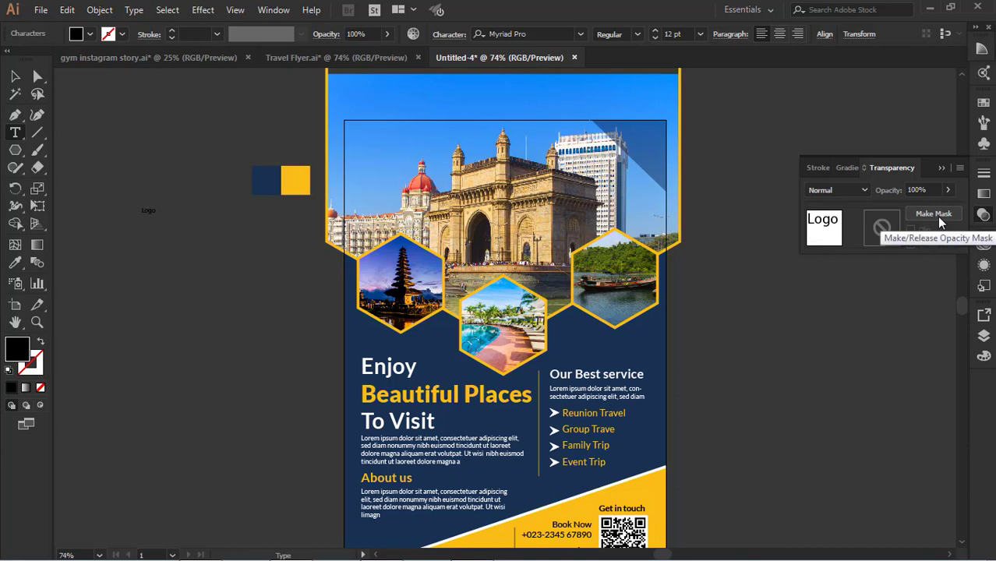
type("name")
key("BackSpace")
key("BackSpace")
key("BackSpace")
key("BackSpace")
type("Name")
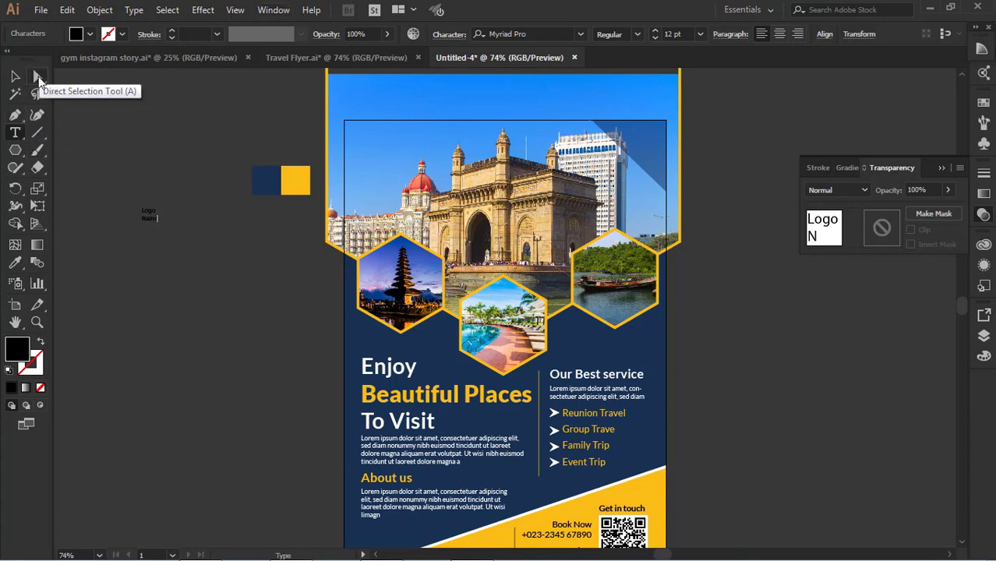
left_click(15, 75)
left_click(103, 141)
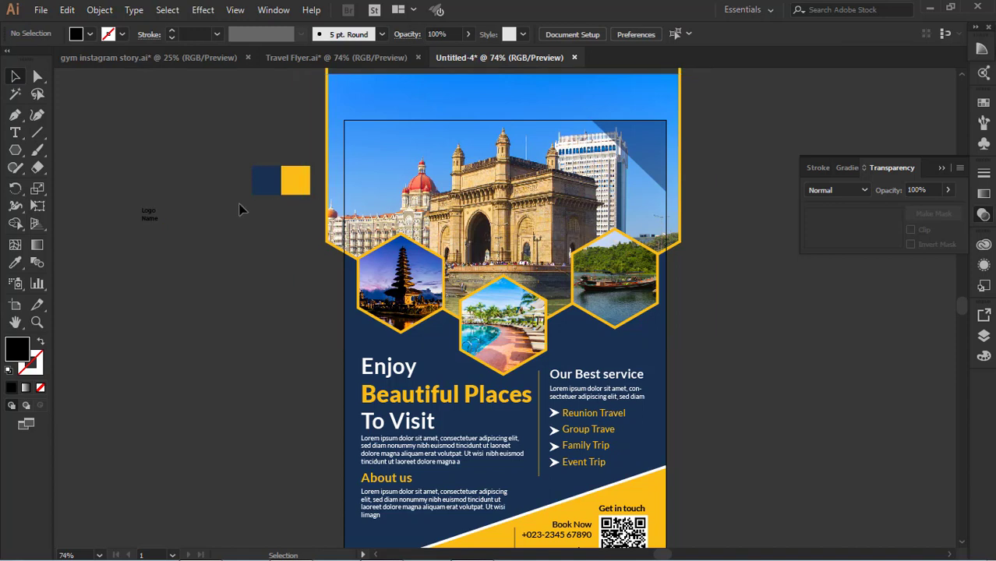
Enlarge the "Logo Name" text to about 37 pt and set its font to Lato Bold.
left_click_drag(189, 218, 193, 263)
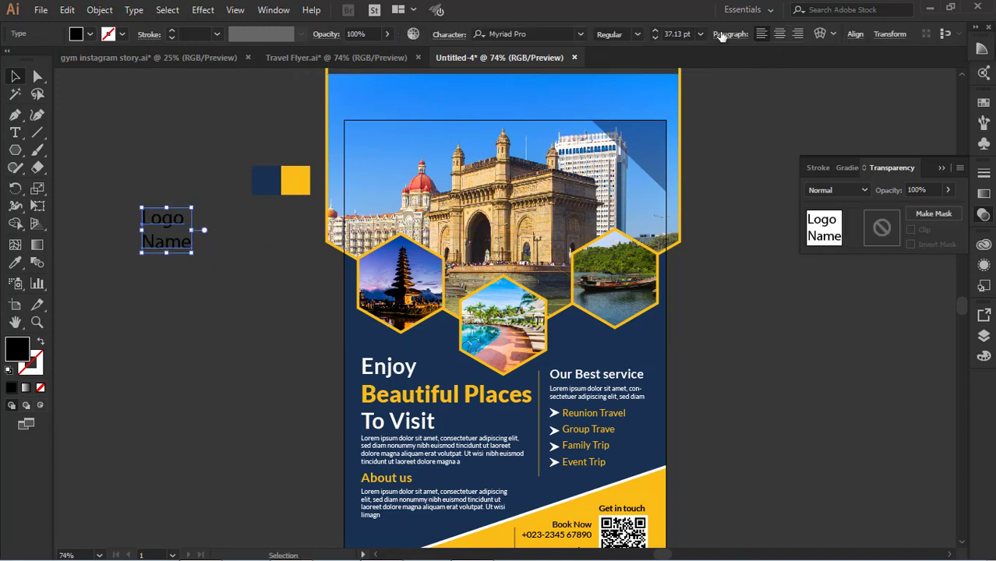
left_click(580, 34)
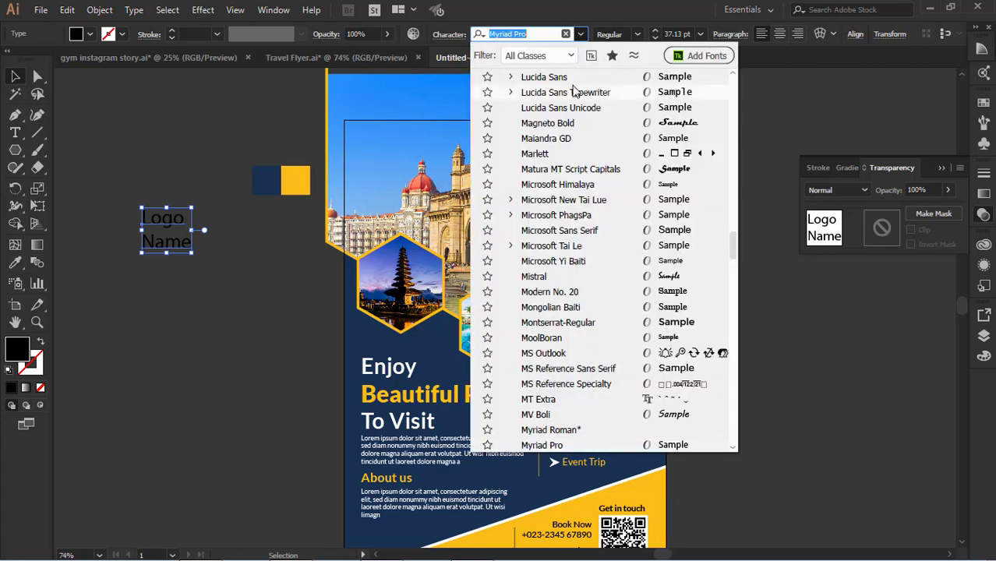
type("la")
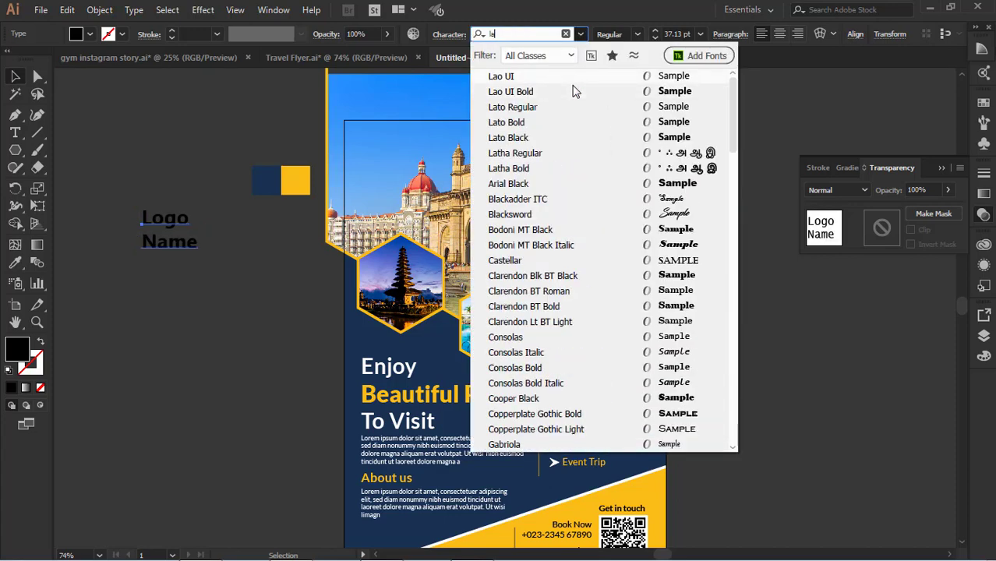
left_click(561, 122)
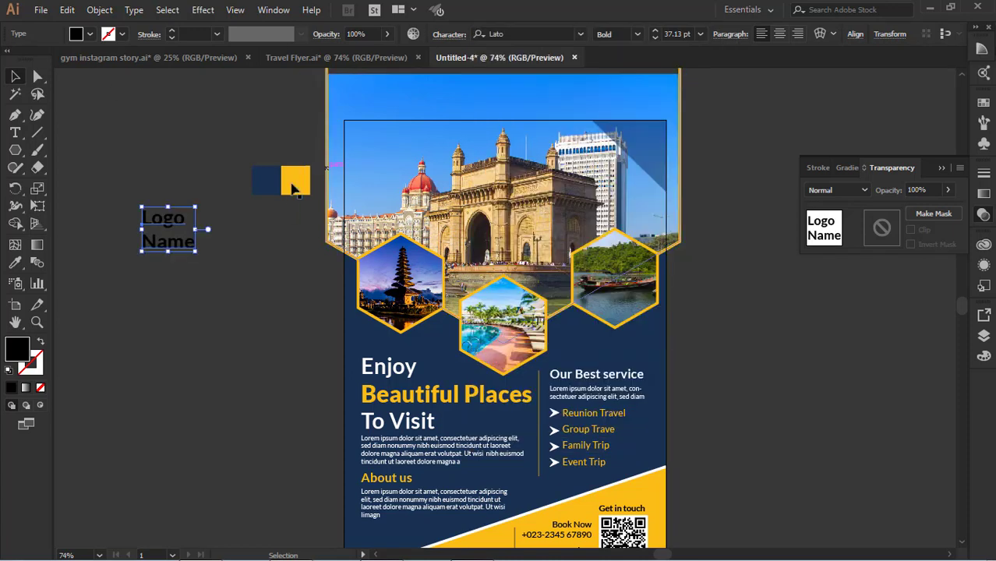
left_click(234, 279)
Place the logo text on the corner triangle, scaled down to about 27 pt, and enlarge the triangle slightly towards the photo.
left_click_drag(178, 241, 664, 121)
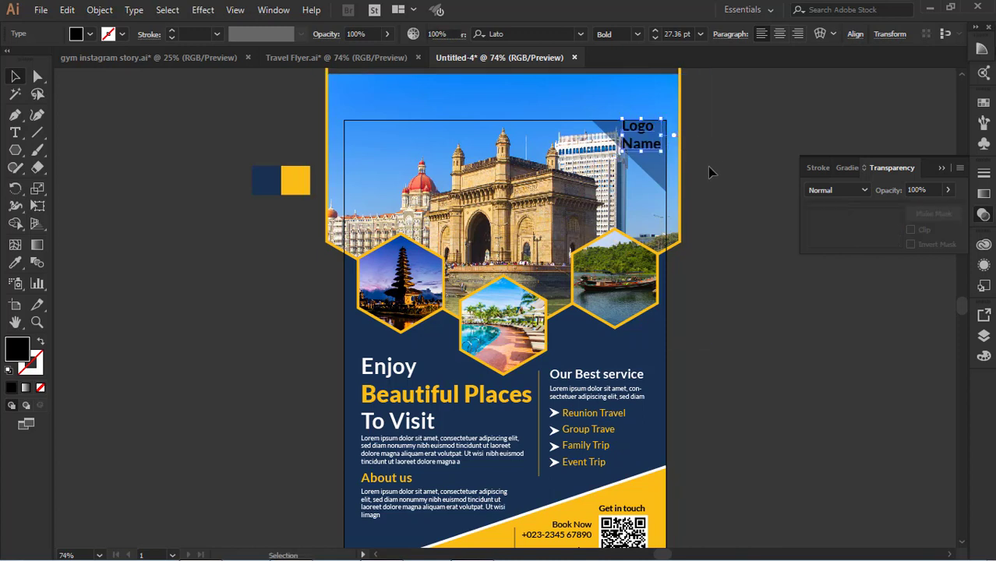
left_click(708, 166)
left_click(661, 171)
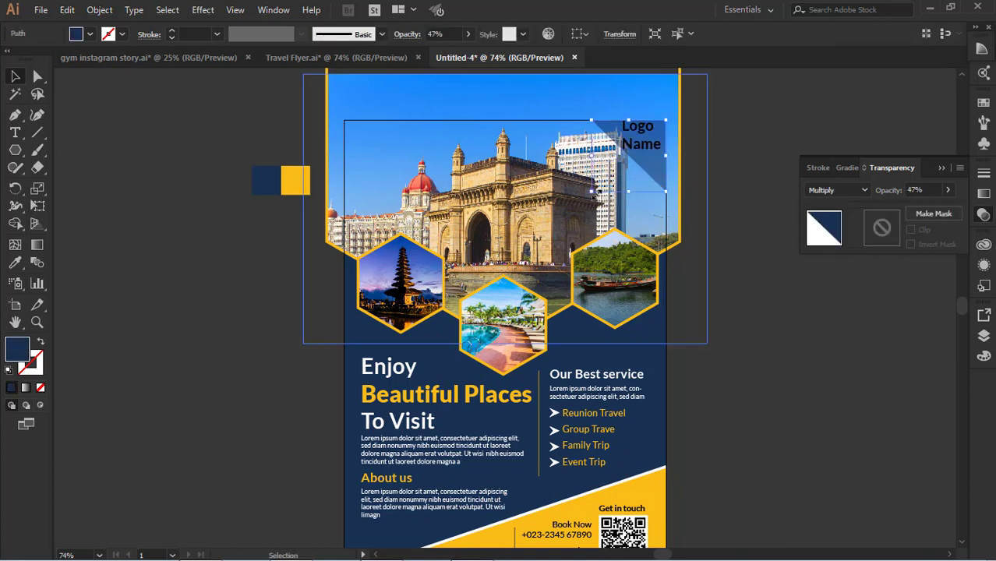
left_click_drag(593, 192, 575, 207)
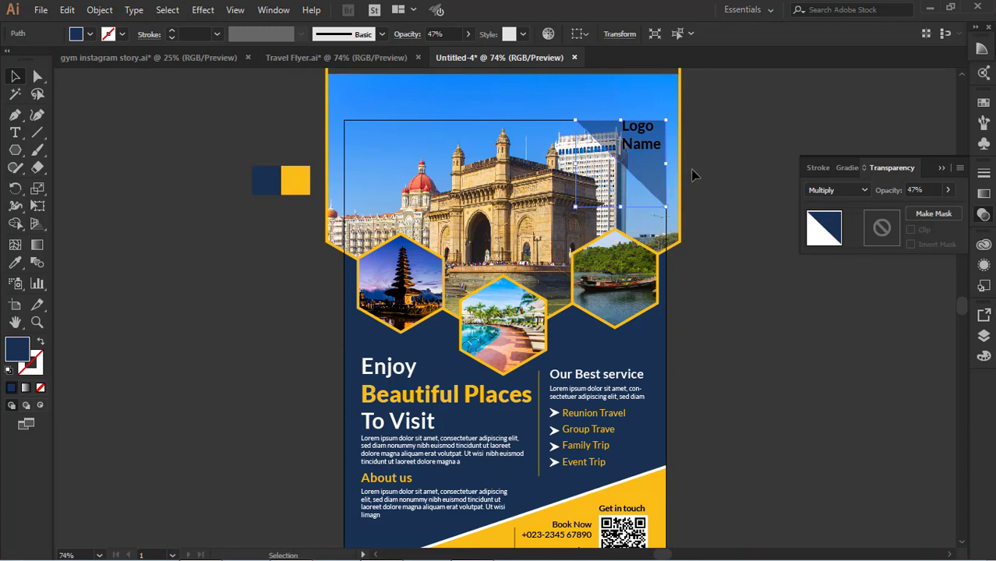
left_click(725, 142)
Move the "Logo Name" text slightly down within the corner triangle and make its fill white.
left_click_drag(655, 137, 655, 153)
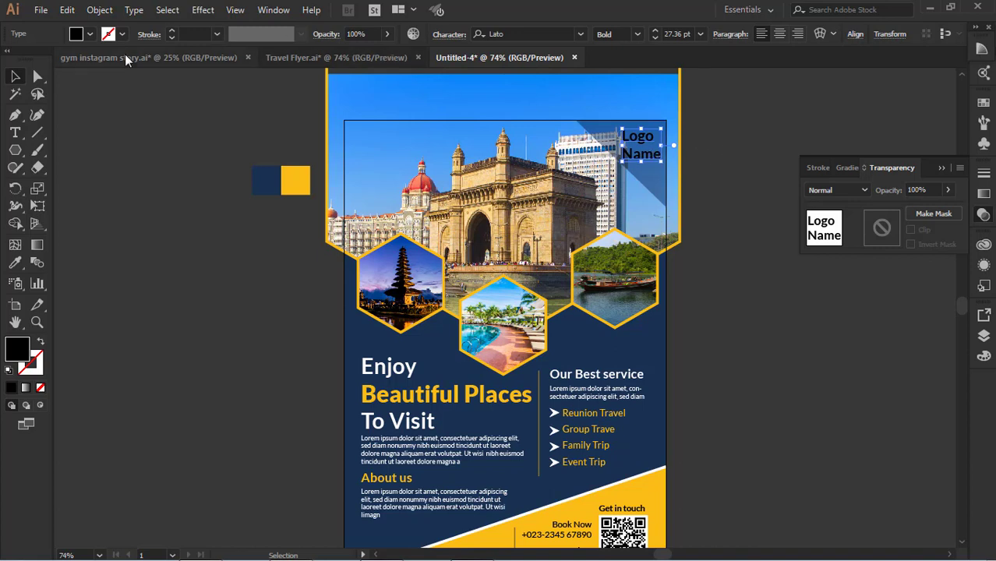
left_click(89, 34)
left_click(26, 52)
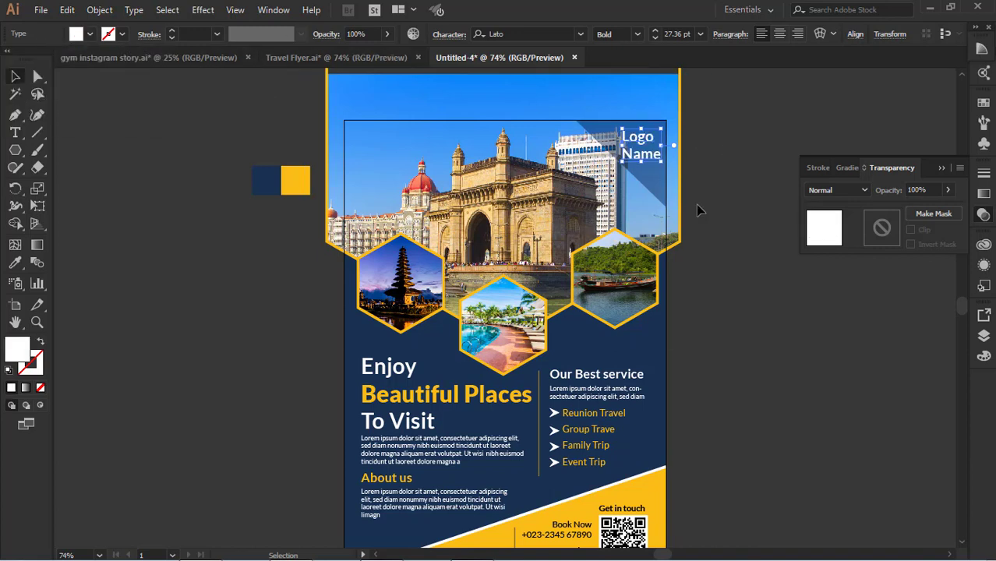
left_click(729, 308)
Review the flyer's layout, checking the logo corner, hexagon photos, service list and contact text.
scroll(728, 308, "down", 4)
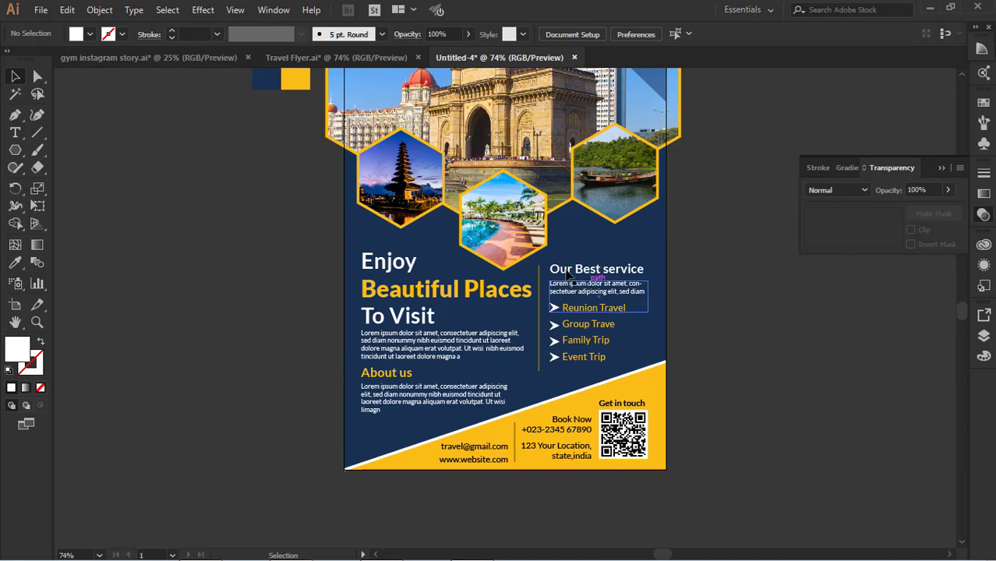
left_click(521, 228)
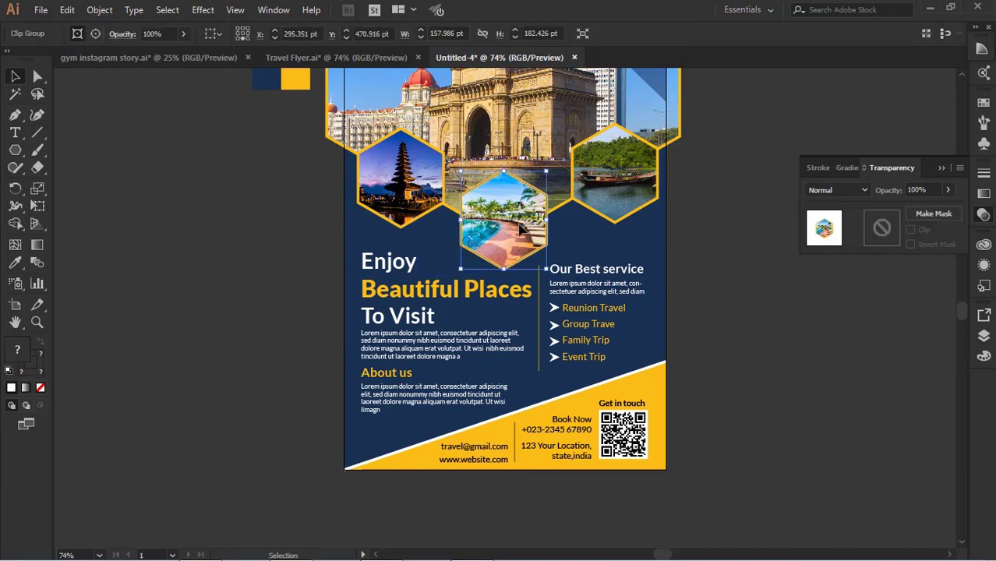
left_click(685, 337)
scroll(685, 337, "up", 1)
scroll(684, 338, "down", 1)
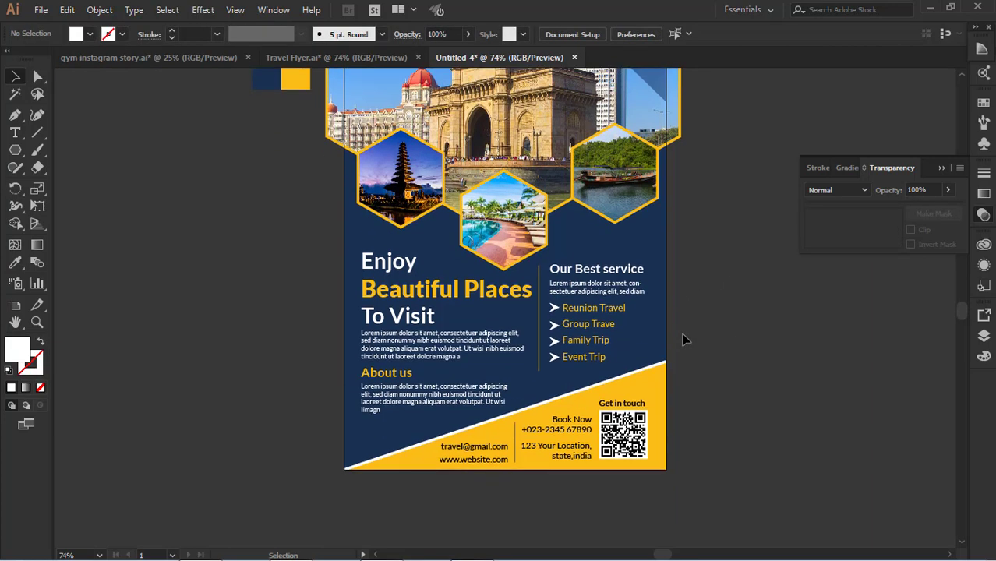
scroll(684, 339, "up", 1)
scroll(683, 339, "down", 1)
scroll(683, 339, "up", 3)
scroll(683, 339, "down", 2)
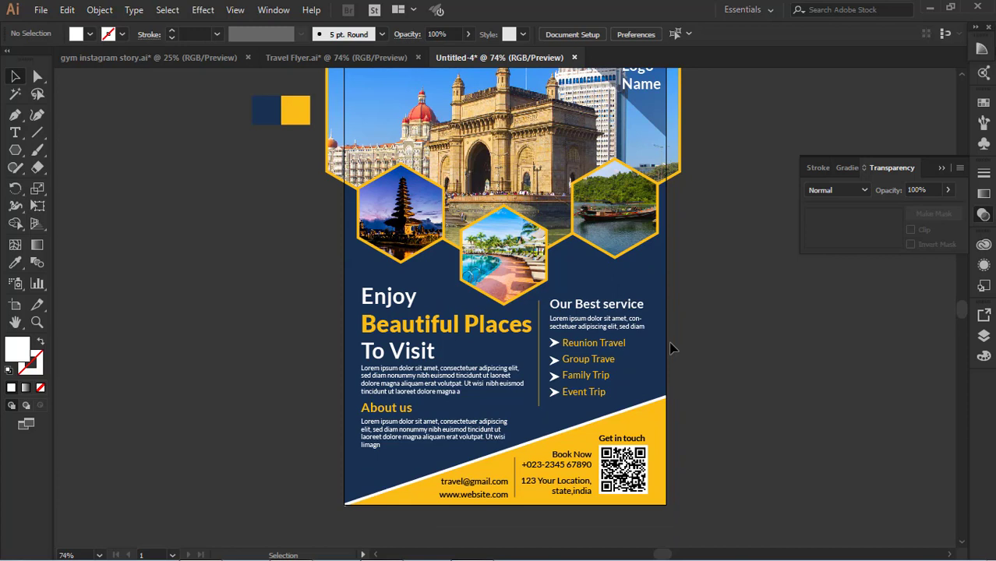
left_click(580, 465)
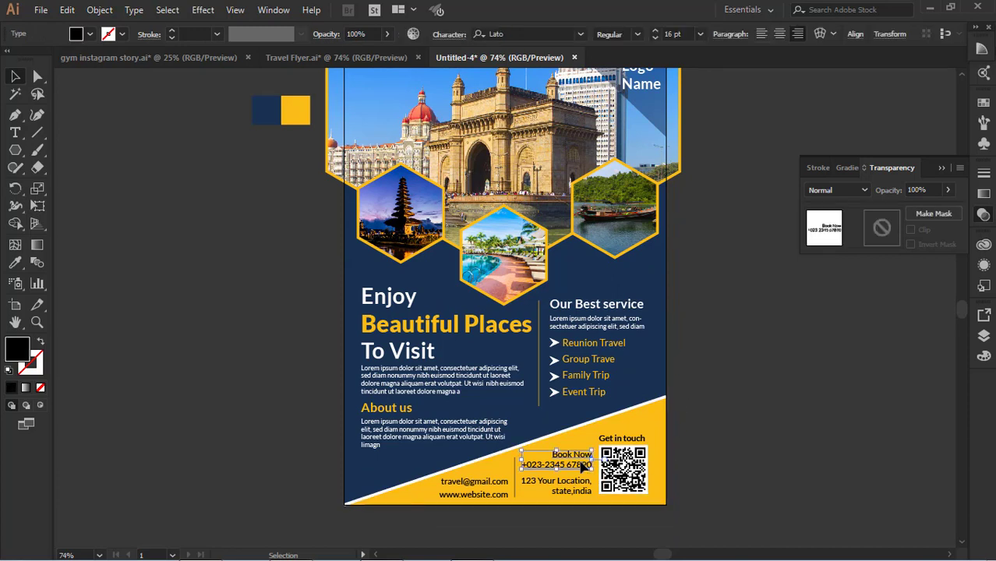
Nudge the "Book Now" phone text slightly down, closer to the address text beside the QR code.
key("Down")
key("Down")
key("Down")
key("Down")
key("Down")
key("Down")
key("Down")
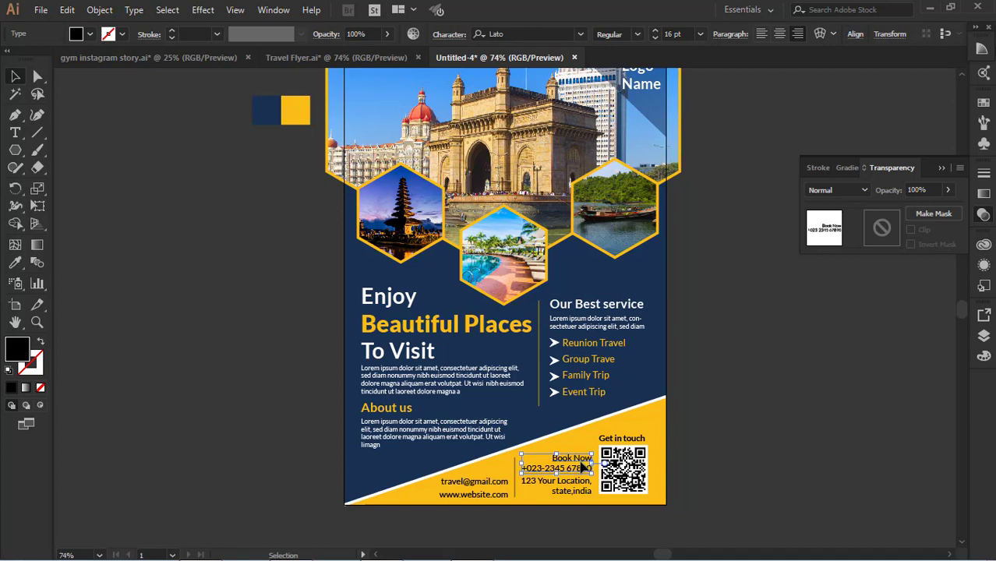
left_click(728, 453)
left_click(514, 493)
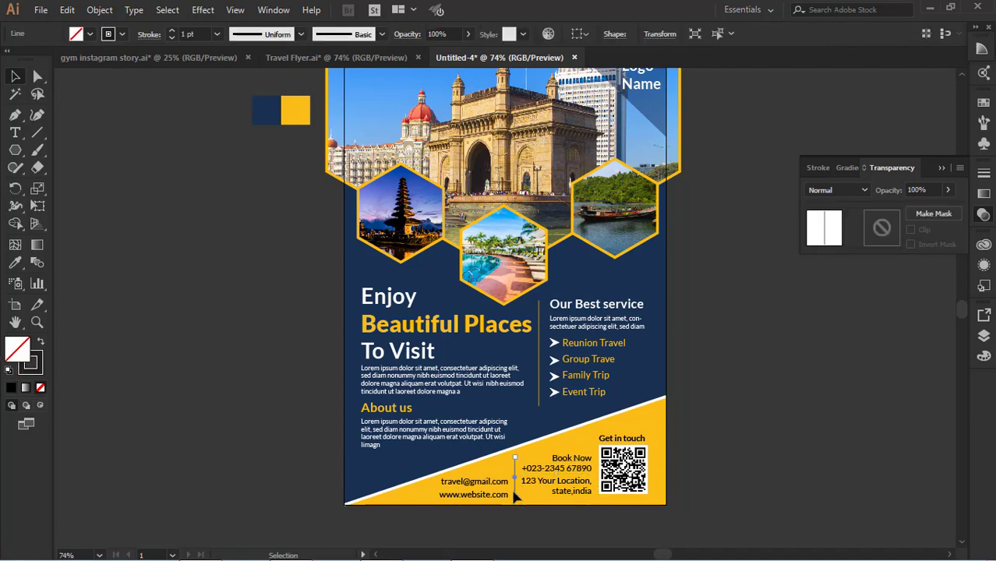
left_click(705, 459)
scroll(705, 463, "up", 2)
scroll(678, 444, "down", 3)
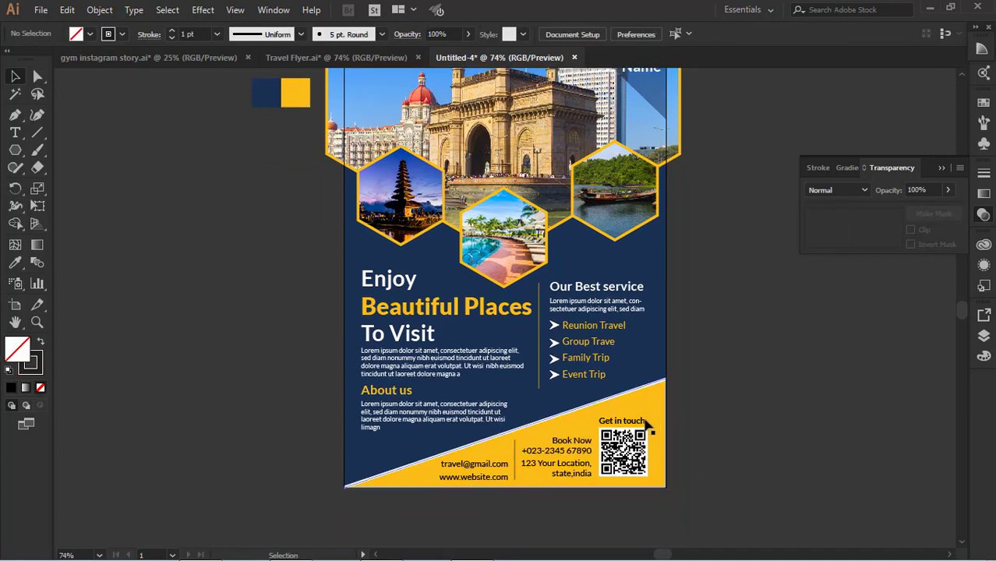
scroll(682, 414, "up", 3)
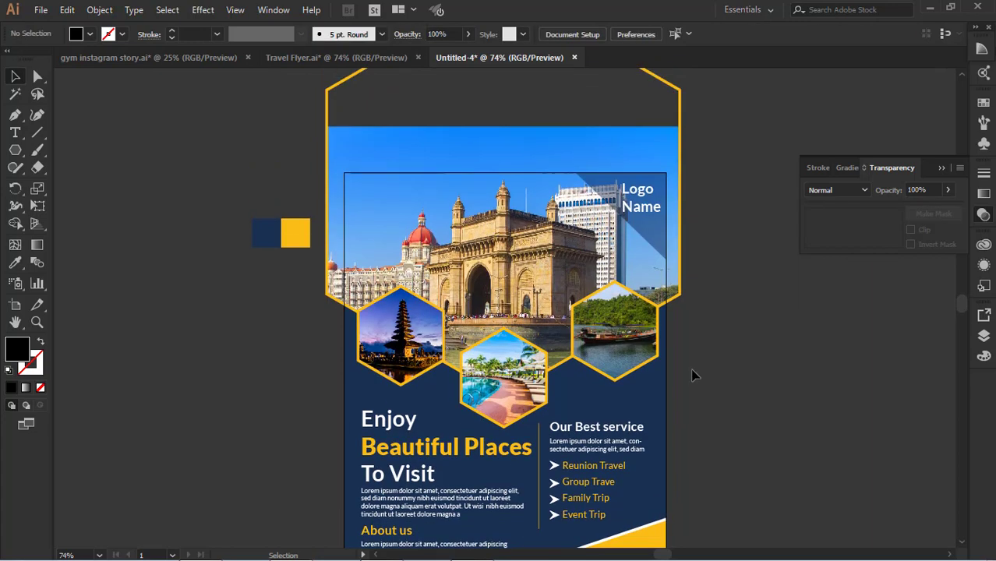
left_click(529, 371)
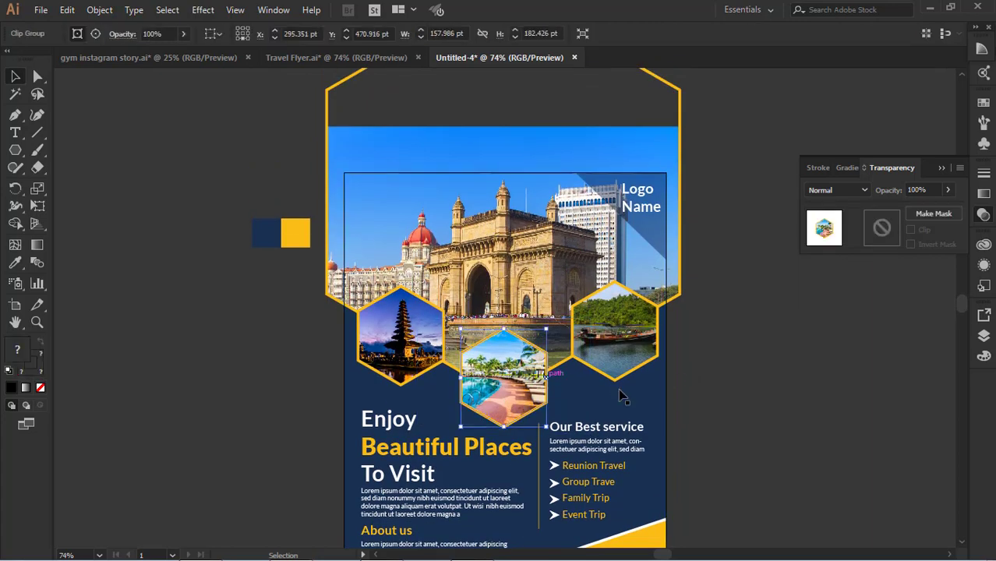
left_click(689, 392)
left_click(15, 150)
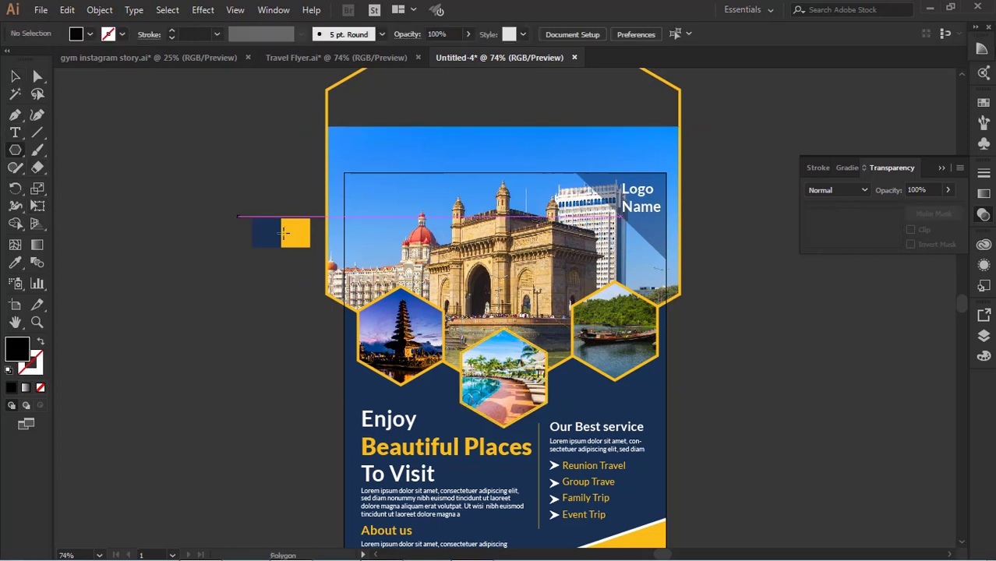
key("v")
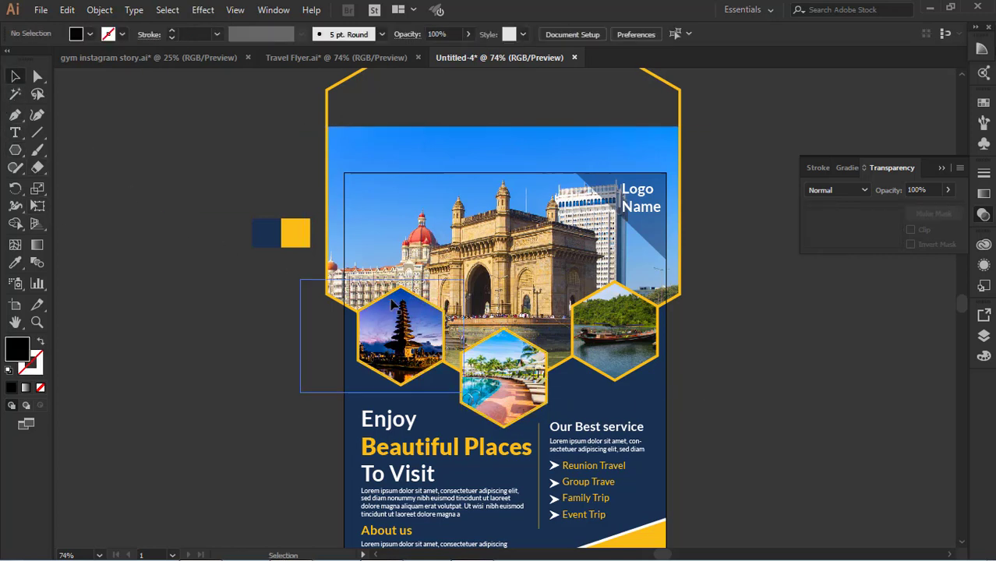
Try to place a copy of the temple hexagon photo beside the flyer.
left_click(390, 304)
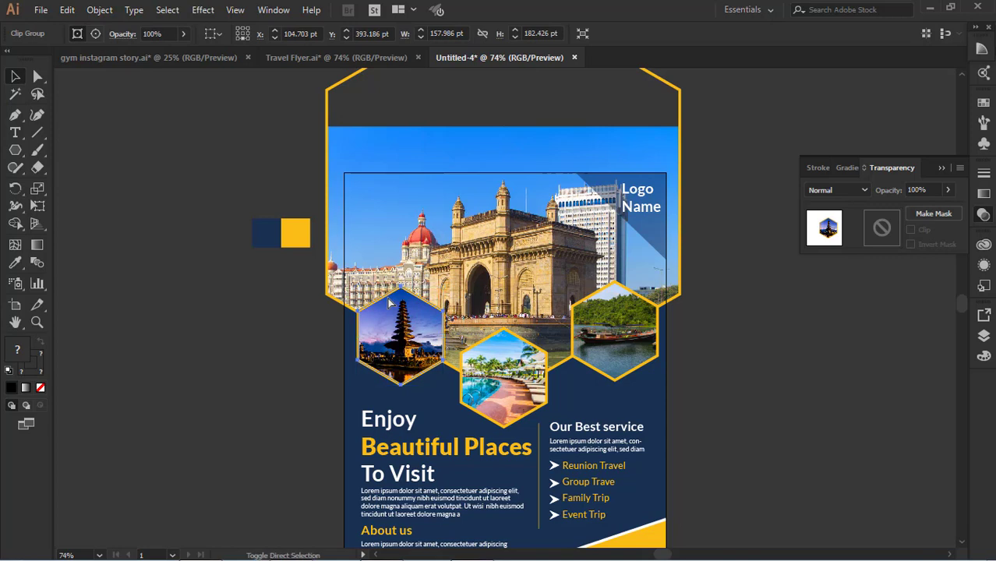
left_click_drag(390, 304, 220, 328)
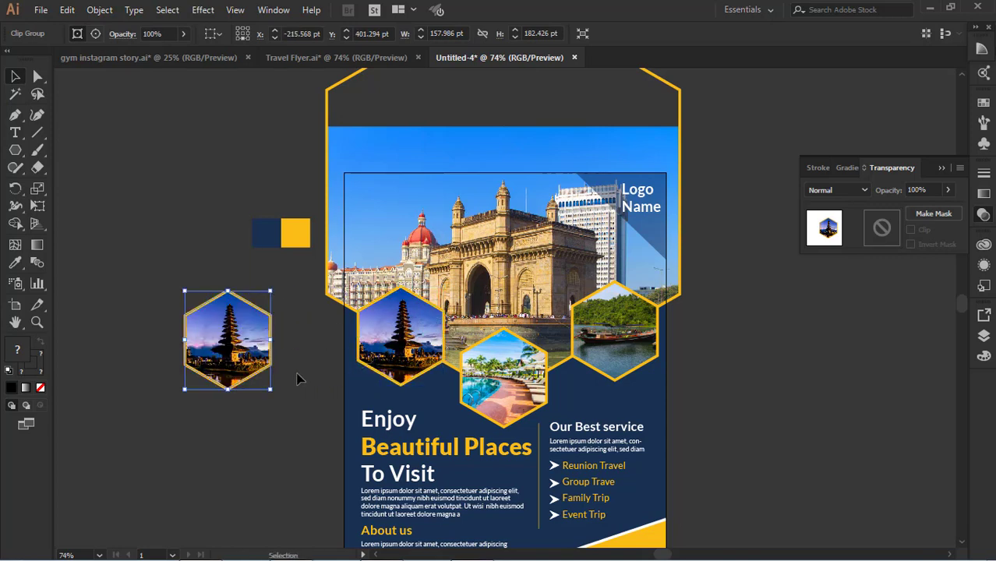
key("ctrl+z")
left_click_drag(397, 349, 282, 343)
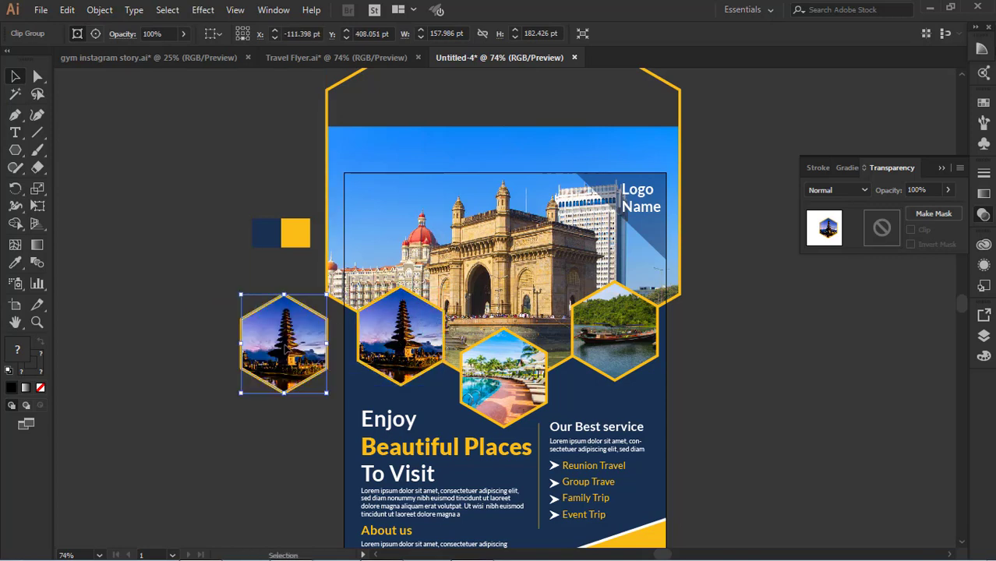
key("ctrl+z")
Isolate the temple photo's hexagon and set its stroke weight to 2 pt.
double_click(406, 338)
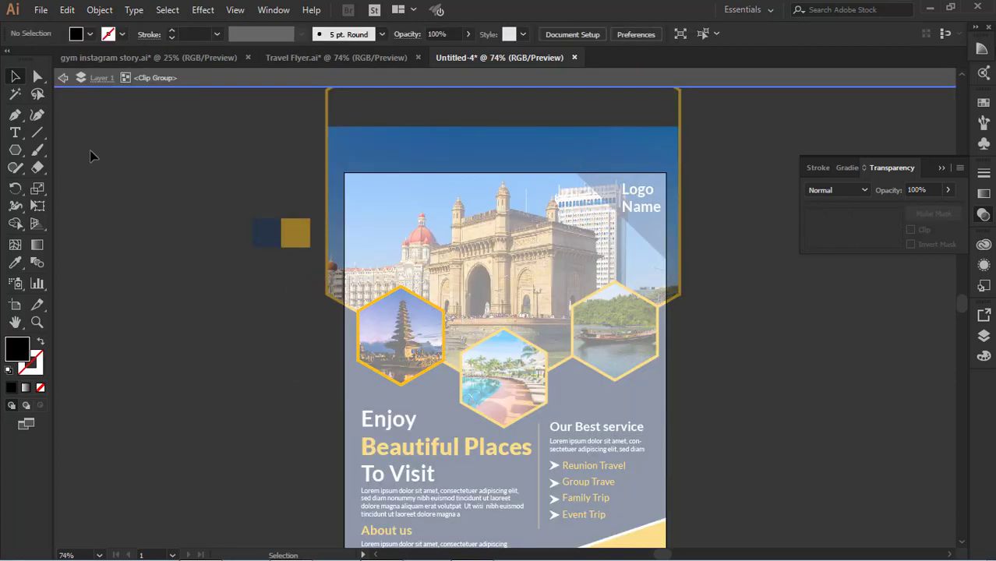
left_click(63, 78)
left_click(431, 310)
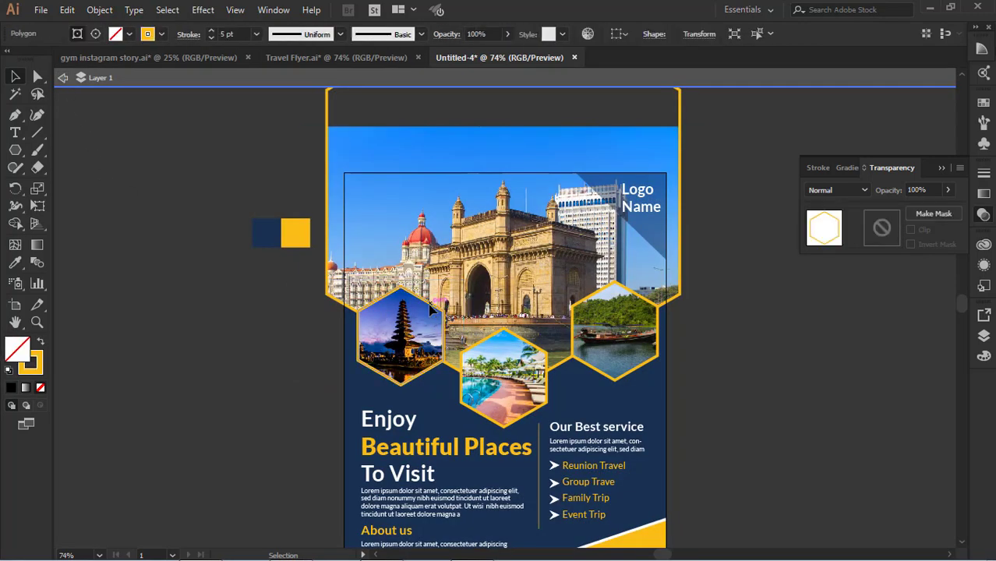
left_click(129, 34)
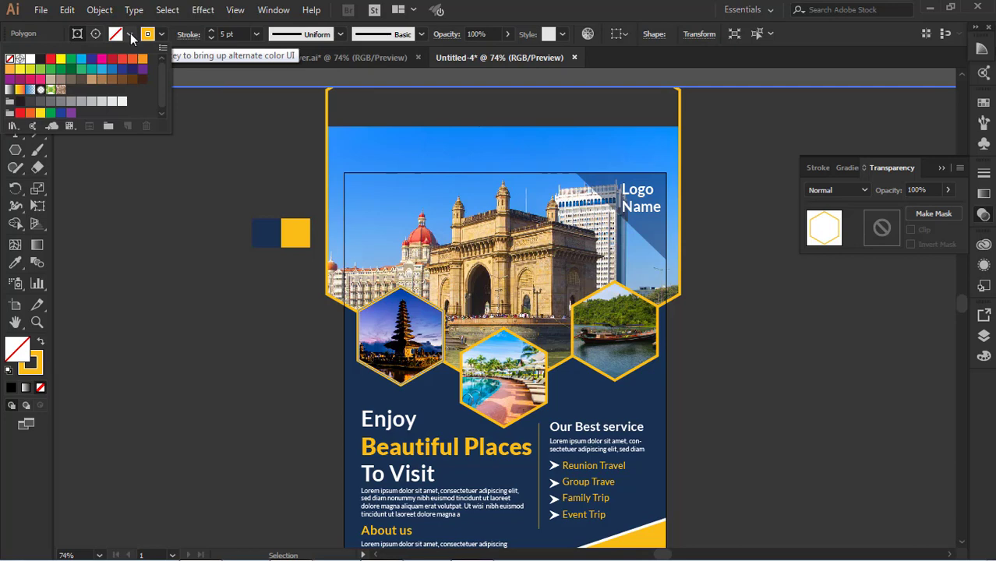
left_click(131, 33)
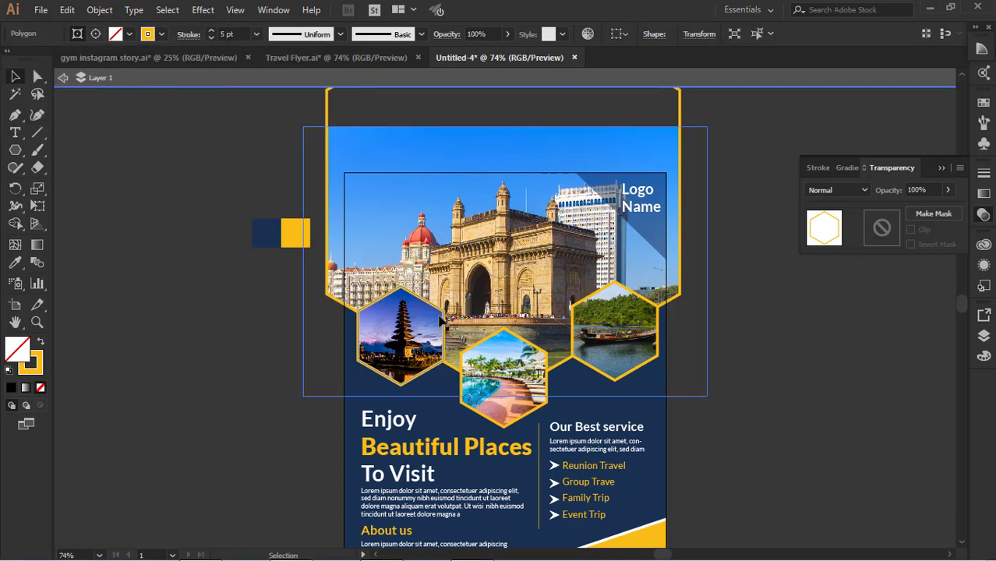
left_click(256, 34)
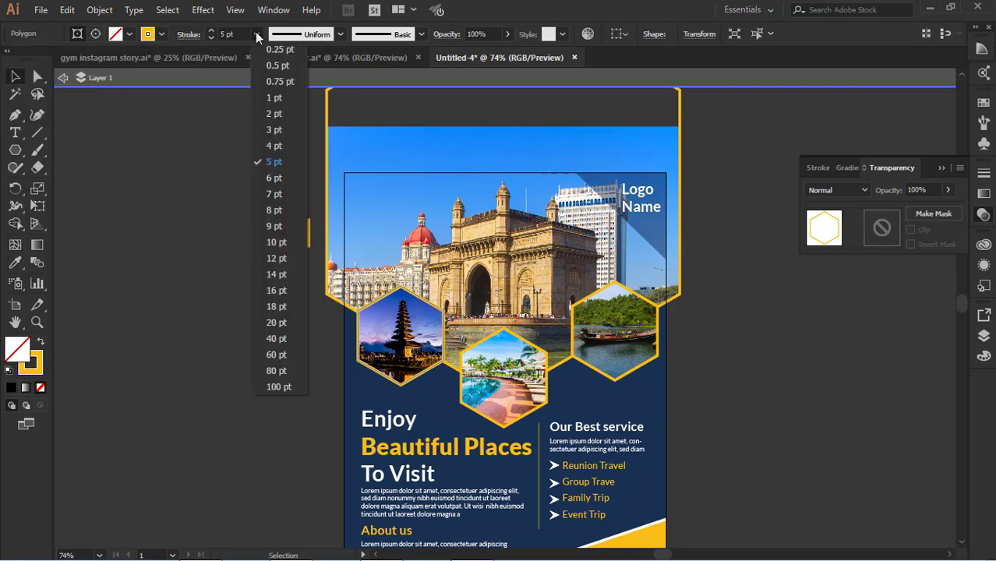
left_click(274, 114)
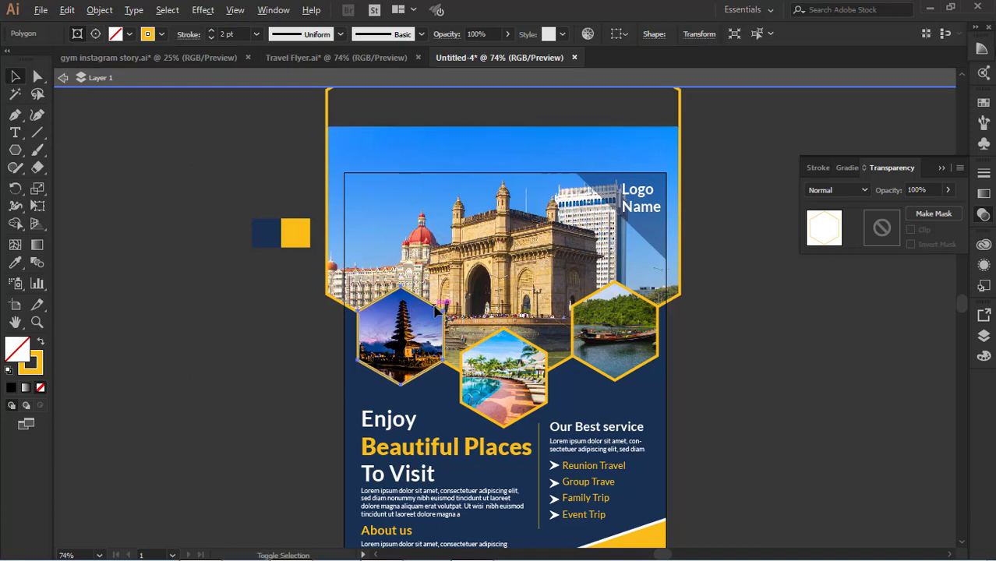
left_click(64, 80)
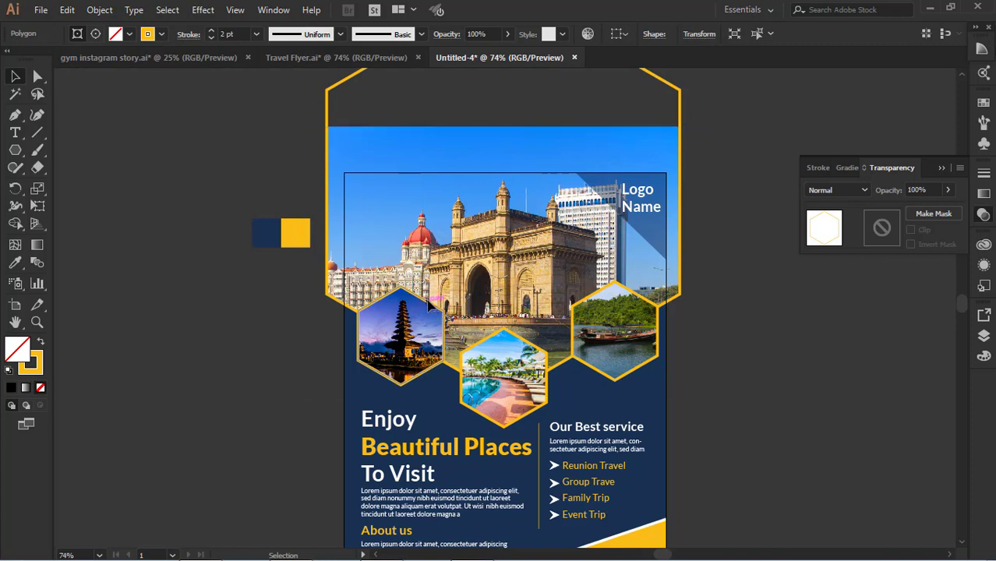
Enlarge the thin hexagon outline with Free Transform so it surrounds the temple photo's thick frame.
left_click(271, 307)
left_click(431, 306)
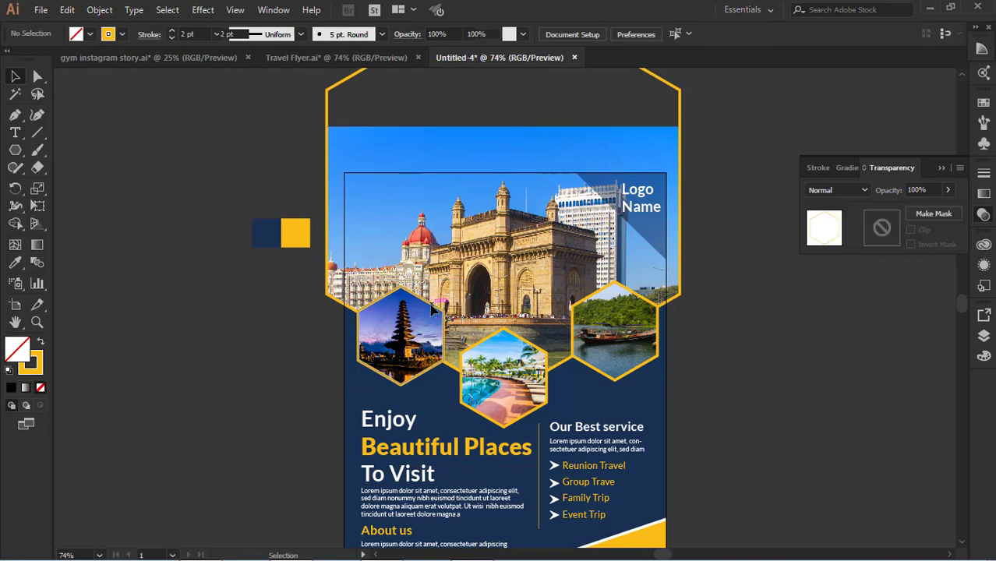
left_click_drag(431, 309, 352, 321)
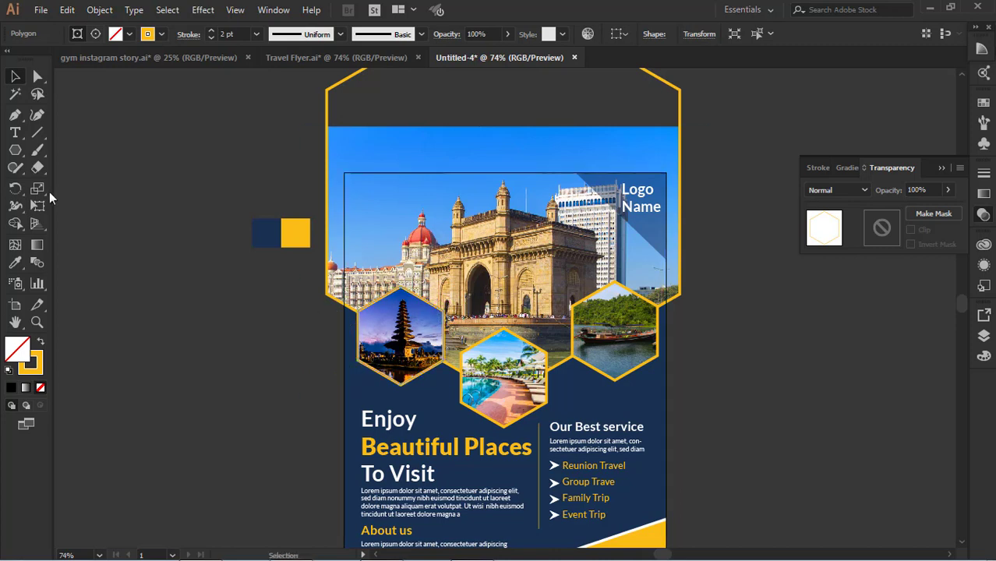
key("e")
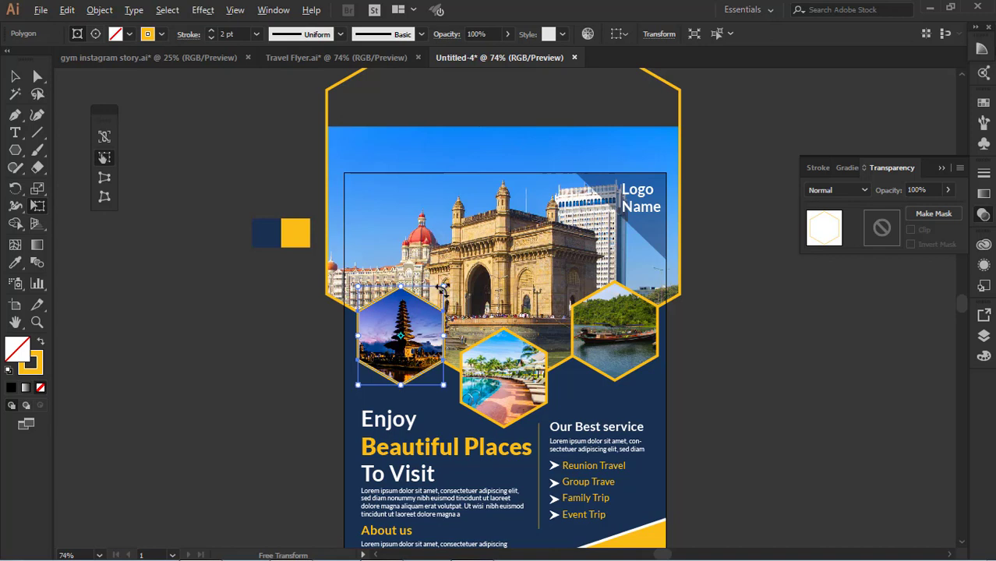
left_click_drag(446, 285, 453, 276)
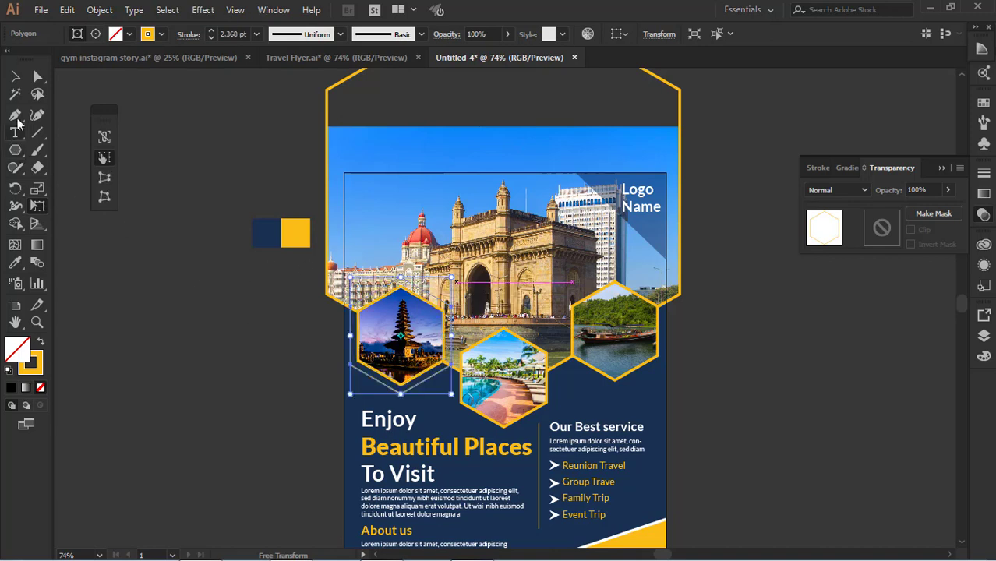
left_click(16, 76)
left_click(202, 155)
scroll(313, 209, "down", 1)
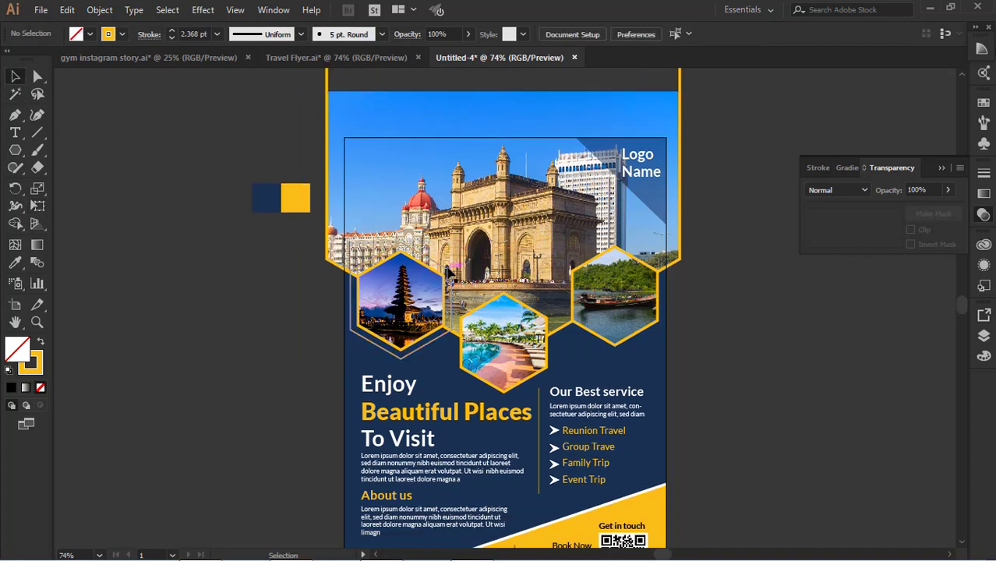
Release the clipping mask of the enlarged hexagon outline around the temple photo.
left_click(444, 269)
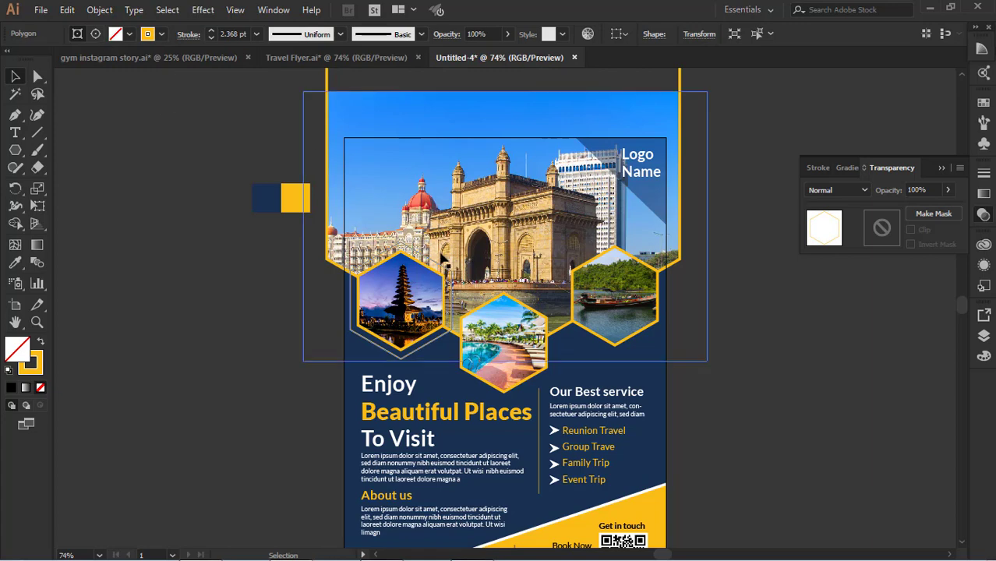
right_click(436, 260)
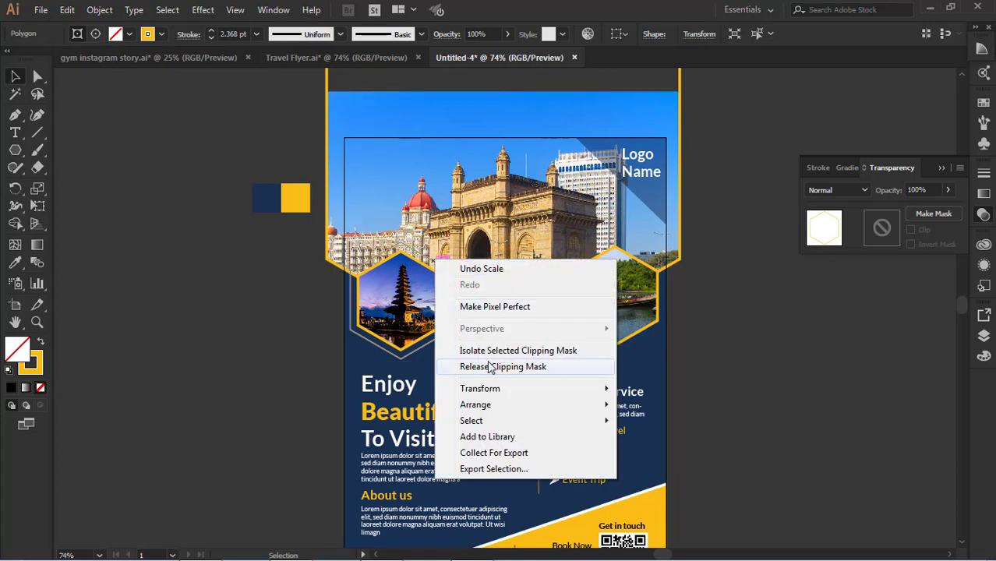
left_click(468, 366)
left_click(688, 344)
Scale the thin hexagon outline down slightly so it sits closer to the temple photo's frame, and keep it selected.
left_click(449, 271)
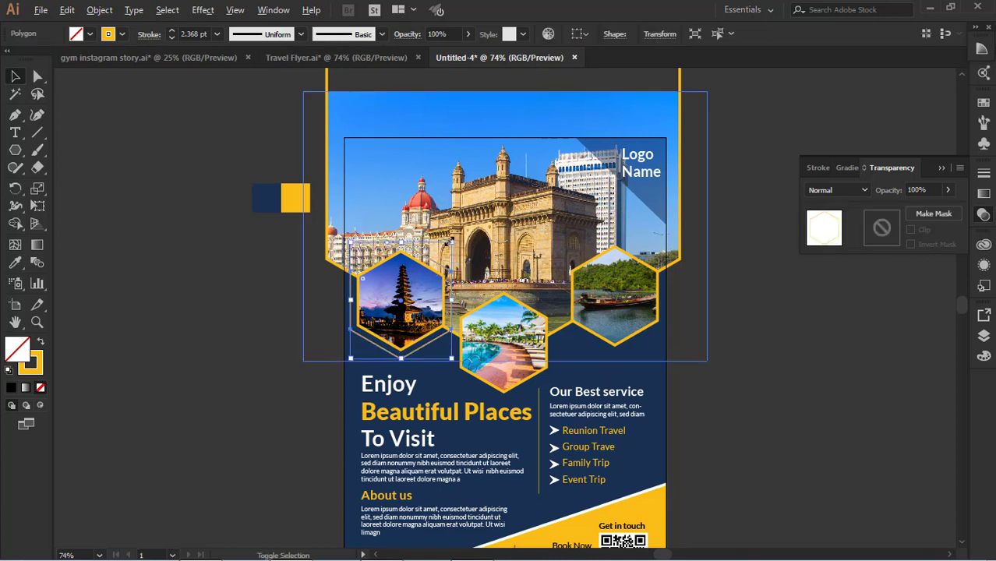
left_click_drag(451, 241, 449, 247)
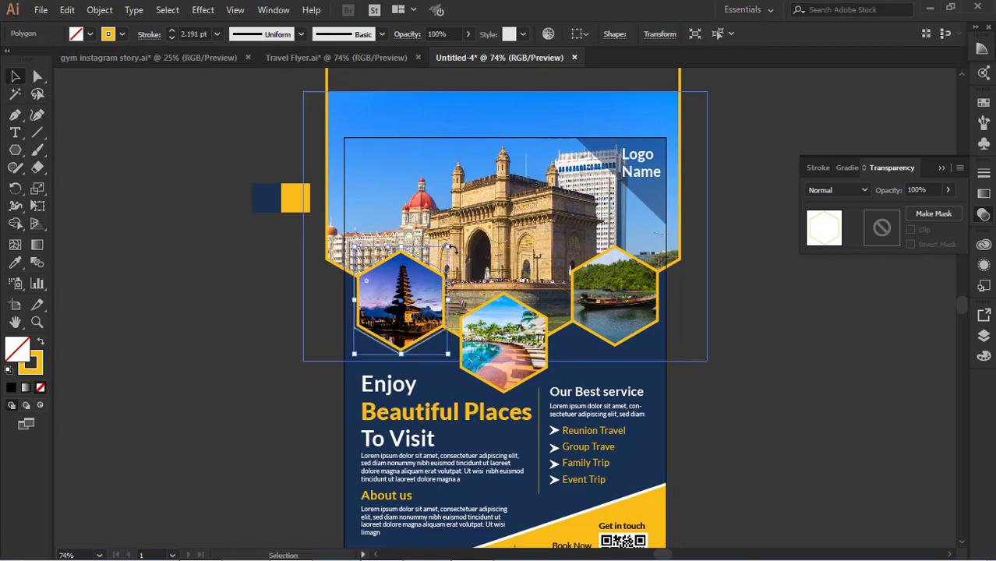
left_click(682, 339)
left_click(449, 287)
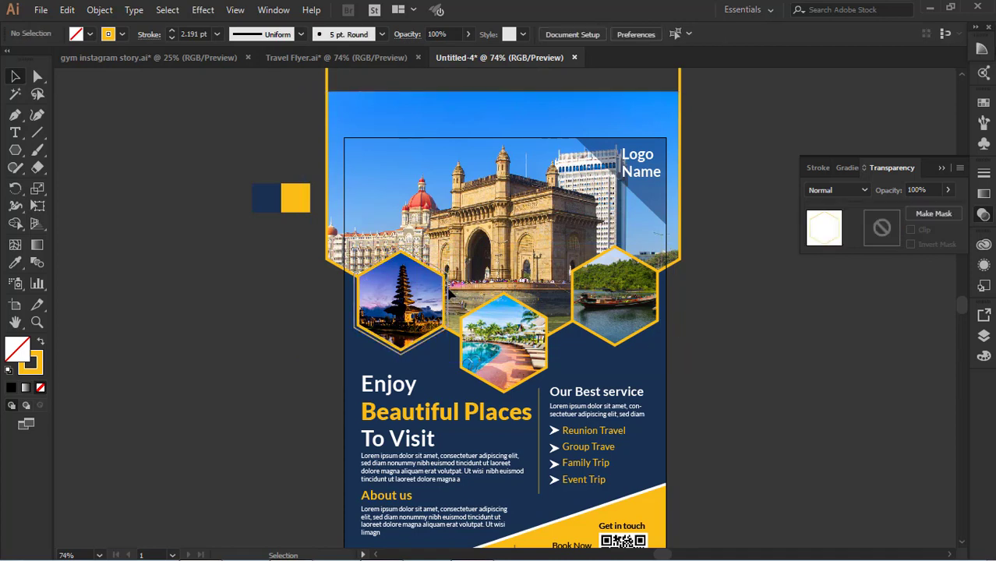
Try a white fill on the thin hexagon outline around the temple photo.
left_click(89, 34)
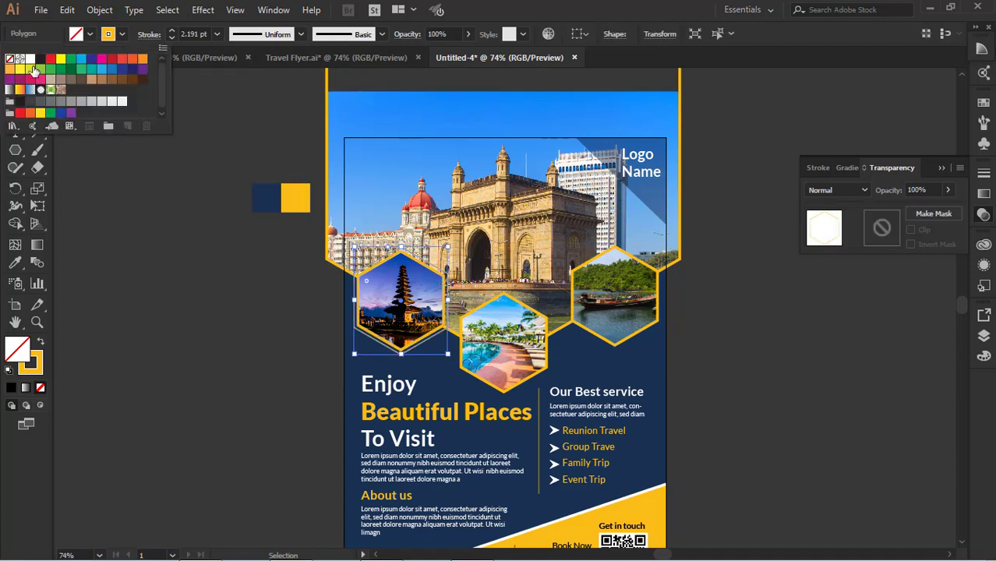
left_click(30, 58)
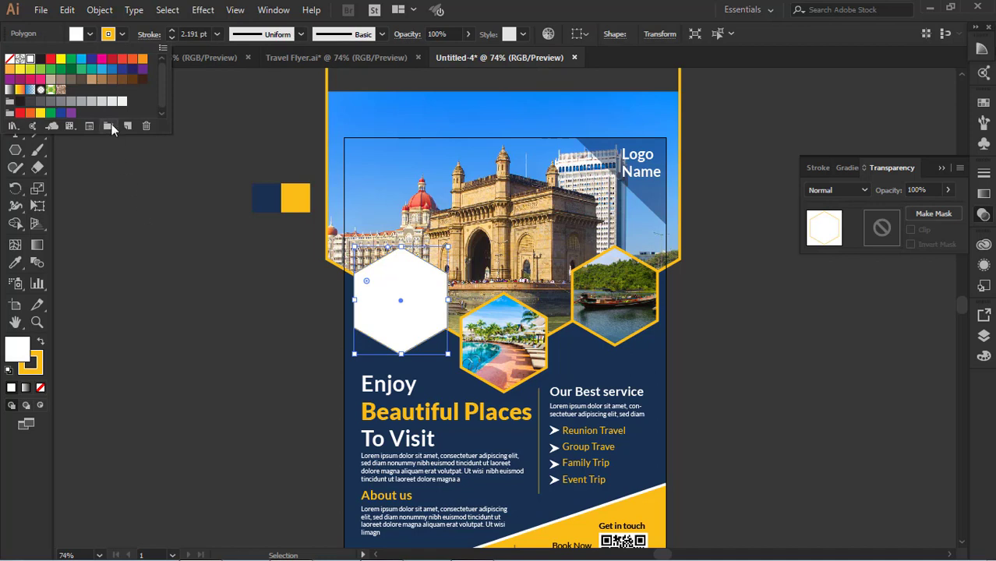
key("Escape")
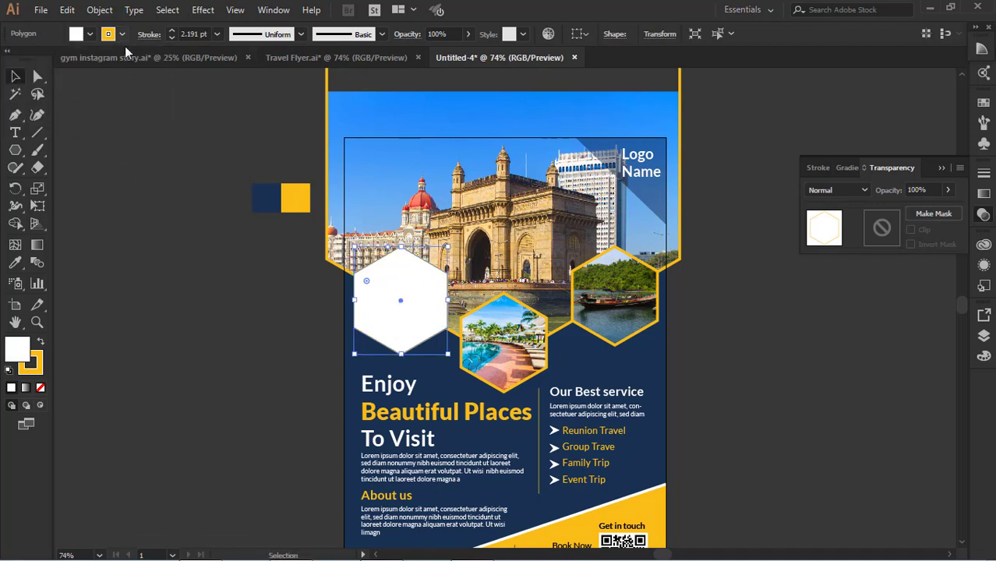
key("ctrl+7")
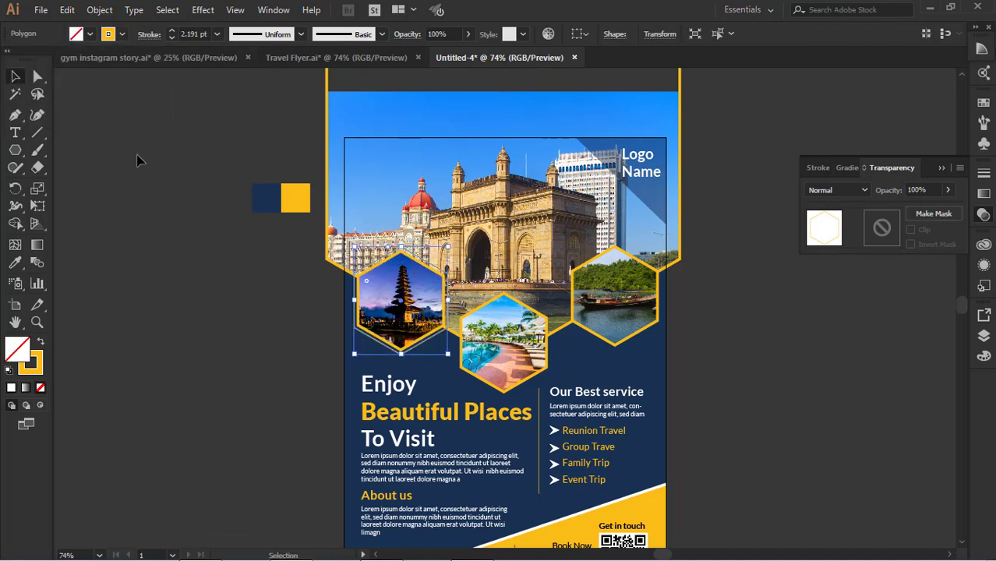
Change the stroke of the thin hexagon outline around the temple photo to white.
left_click(123, 34)
left_click(32, 65)
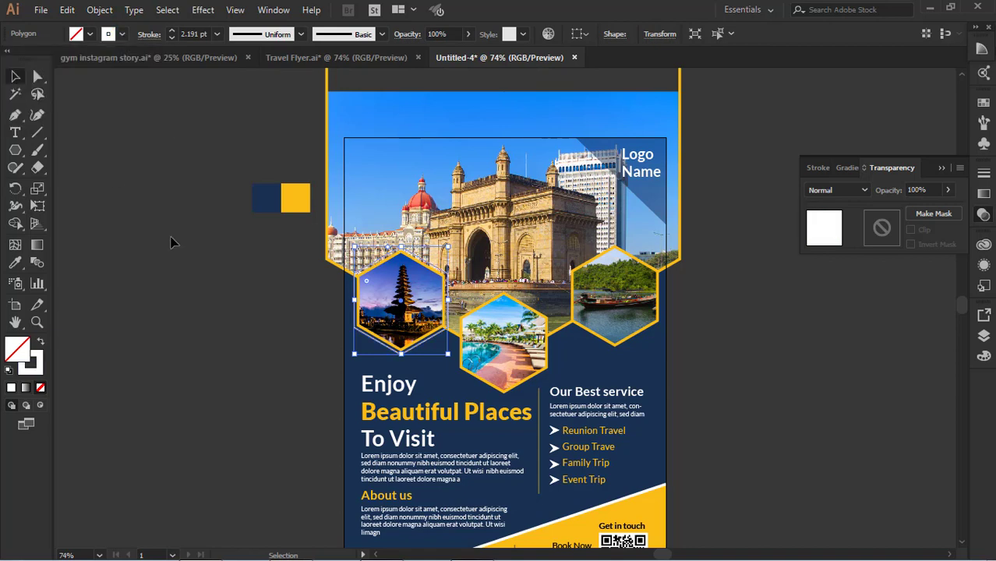
left_click(183, 265)
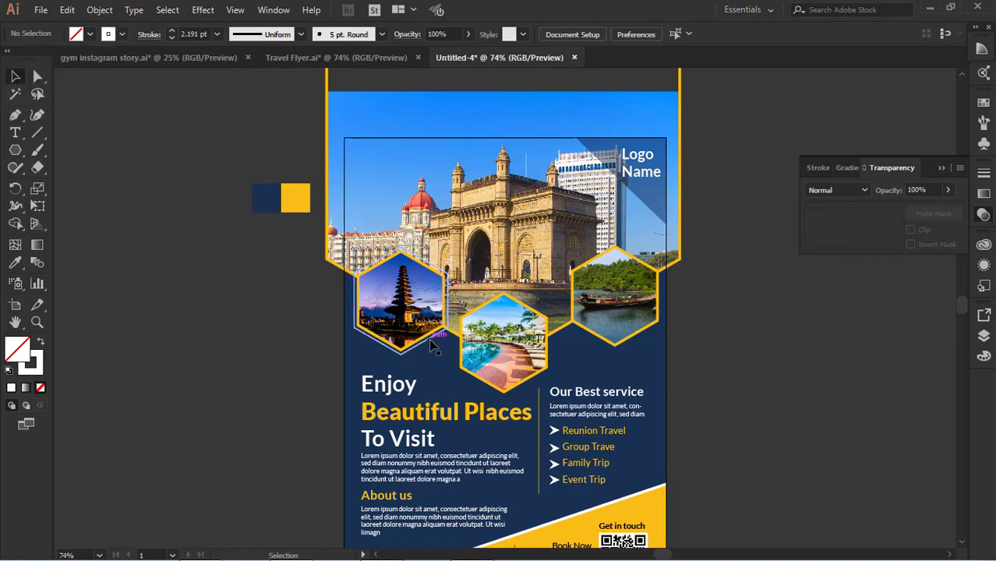
Try to move the white hexagon outline from the temple photo onto the pool photo.
left_click_drag(430, 341, 530, 377)
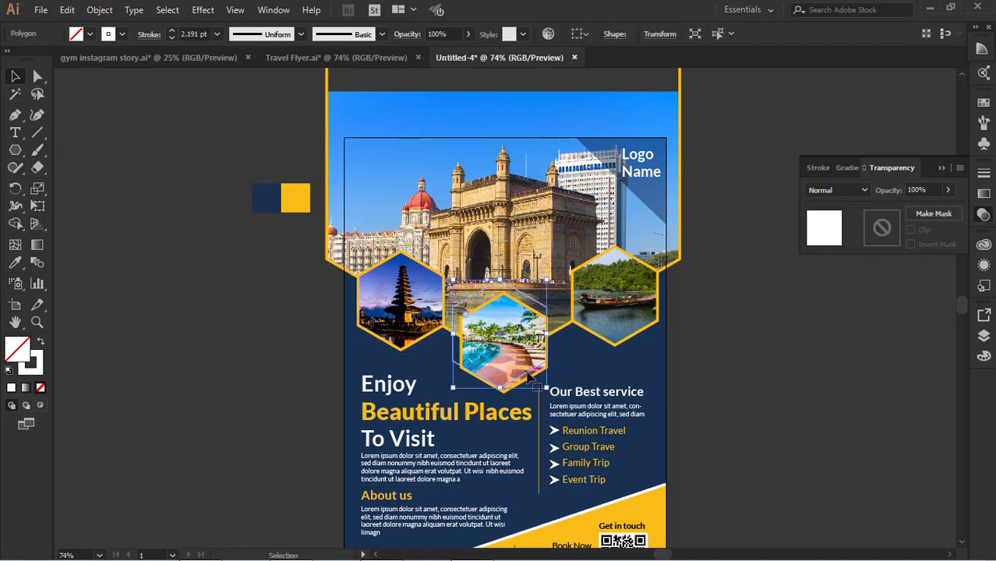
left_click(191, 297)
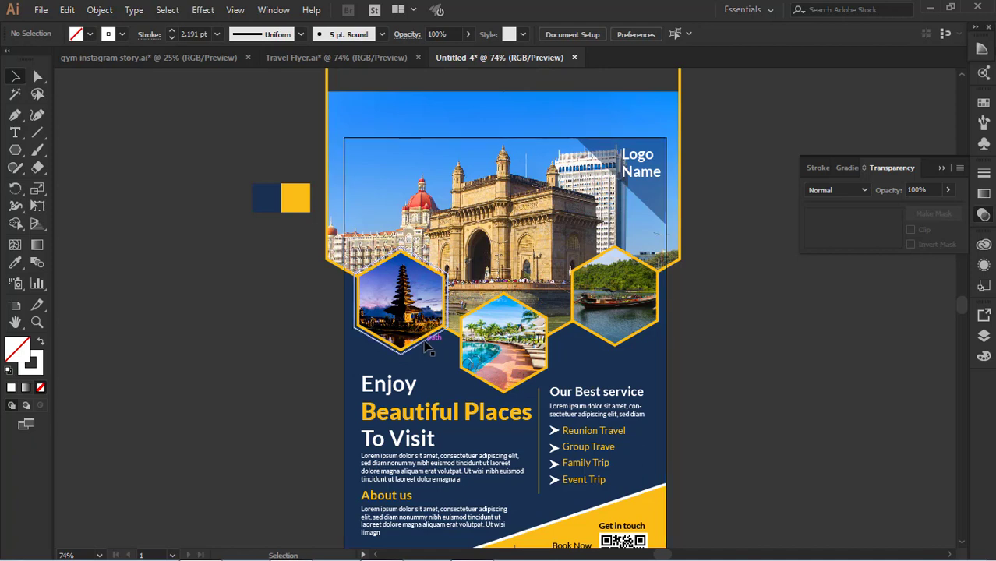
Duplicate the temple photo's thin white hexagon outline around the pool photo and again around the boat photo.
left_click_drag(427, 350, 528, 385)
left_click(764, 373)
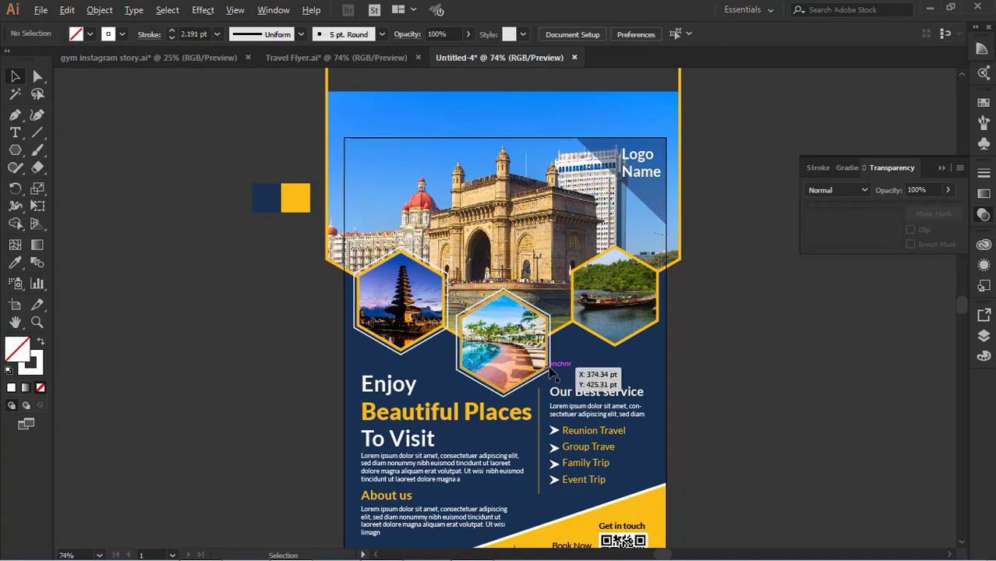
left_click_drag(551, 375, 661, 332)
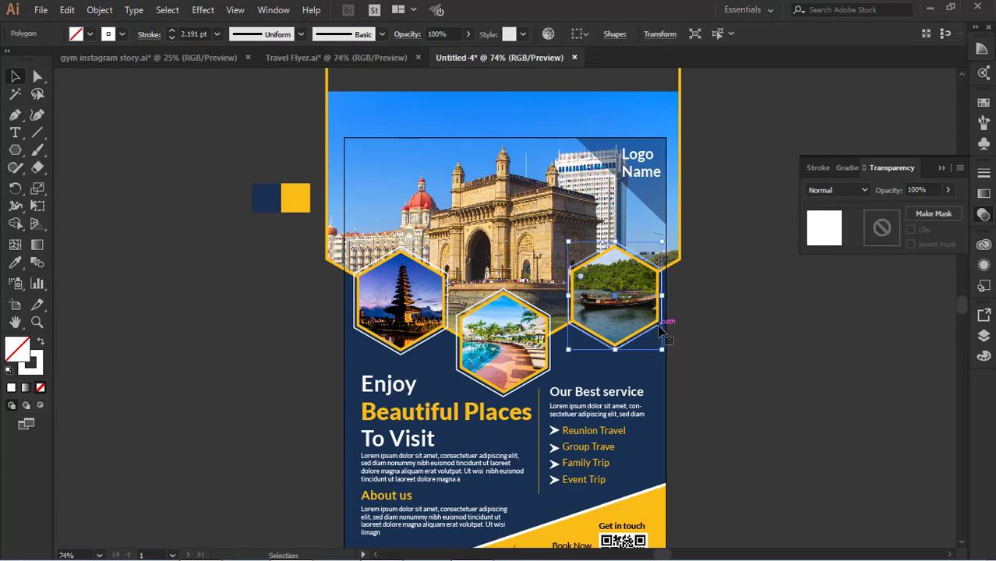
left_click(738, 316)
Nudge the temple photo hexagon together with its white outline left to an X position of 95.703 pt.
scroll(738, 318, "down", 3)
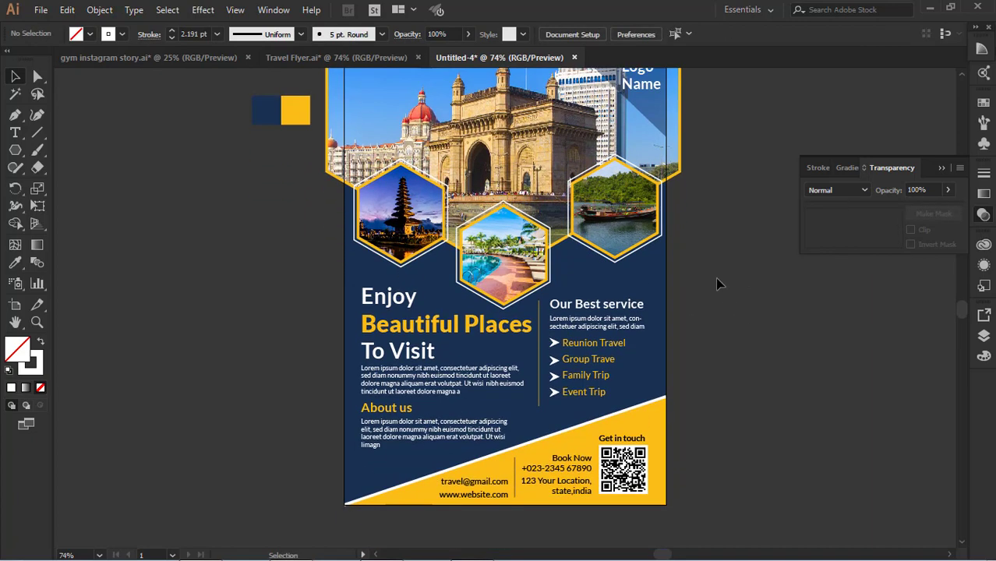
scroll(716, 280, "down", 3)
scroll(715, 281, "up", 6)
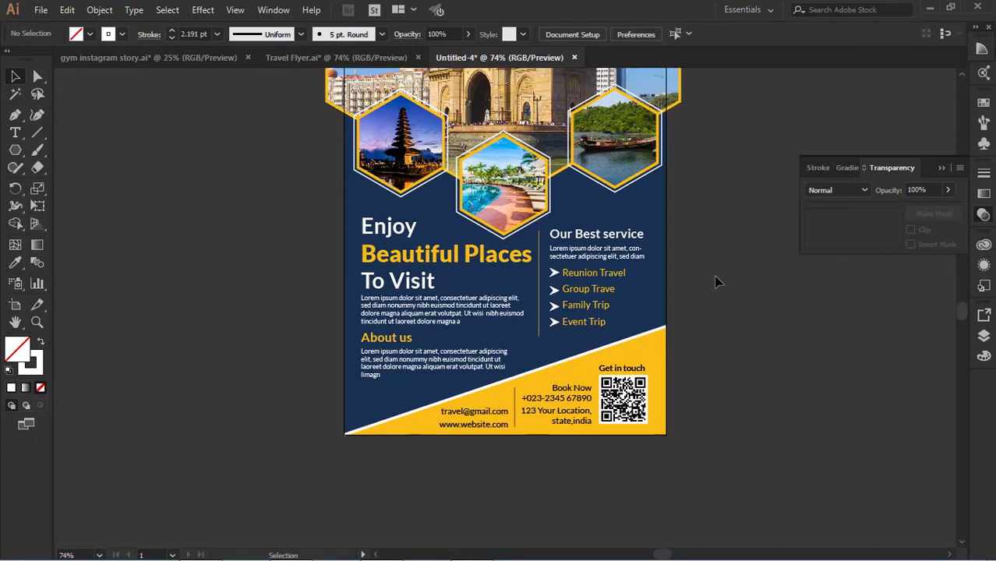
scroll(718, 282, "down", 2)
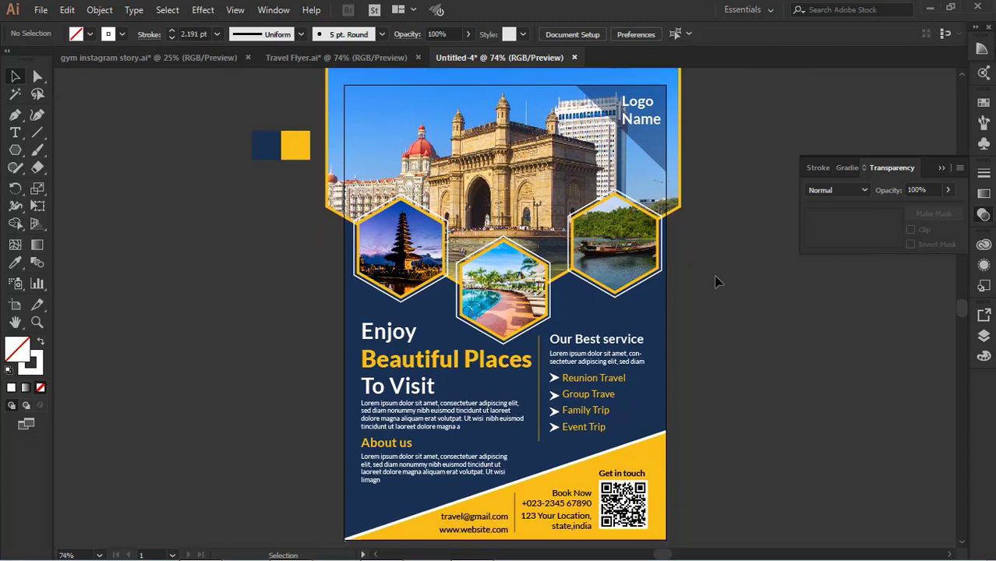
scroll(718, 282, "up", 1)
scroll(716, 282, "down", 2)
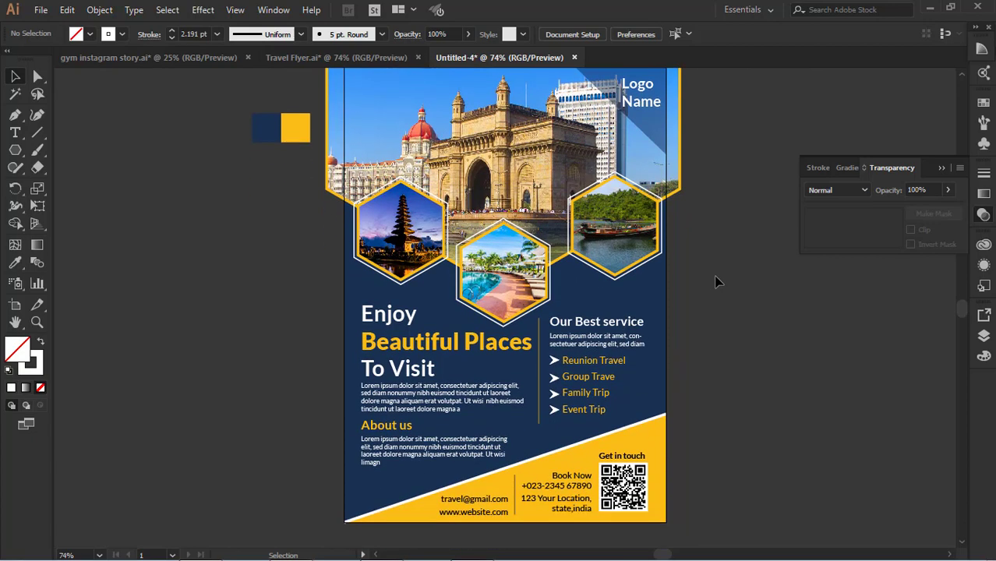
left_click(437, 269)
left_click(431, 269, "shift")
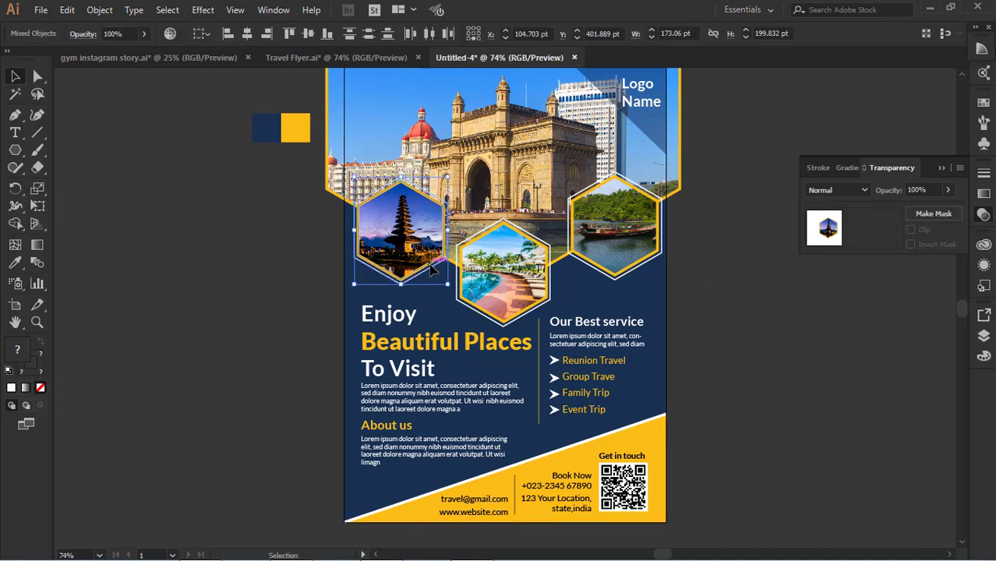
key("Left")
key("Left")
key("Left")
key("Left")
key("Left")
key("Left")
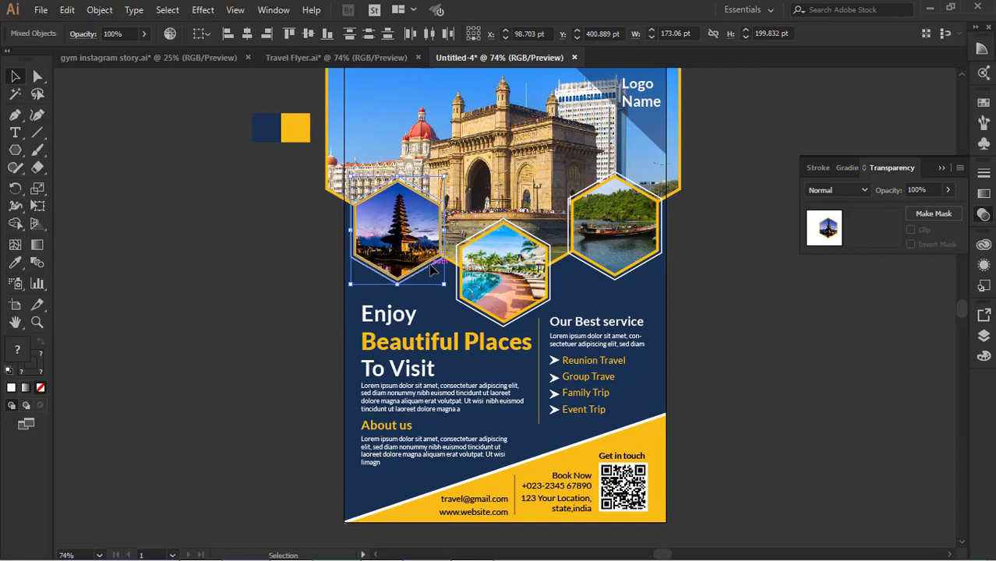
key("Left")
key("Left")
key("Left")
key("Left")
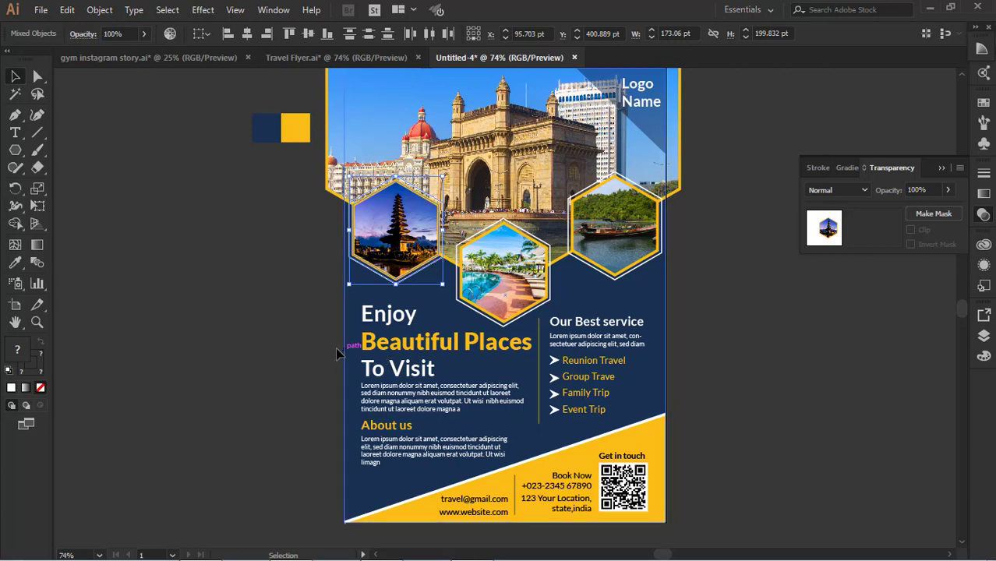
left_click(257, 337)
scroll(257, 337, "up", 1)
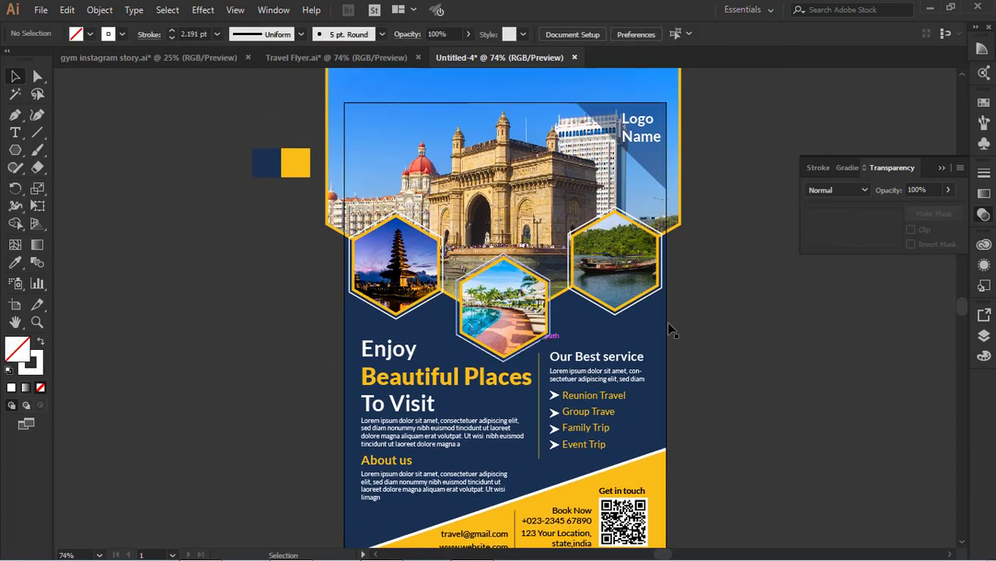
scroll(718, 313, "up", 1)
scroll(718, 315, "down", 1)
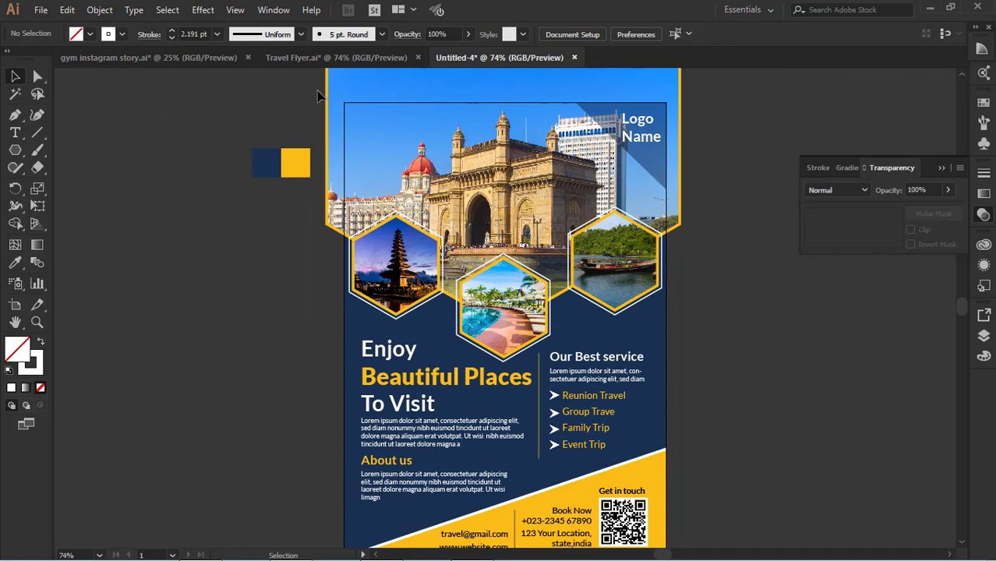
left_click_drag(723, 115, 325, 492)
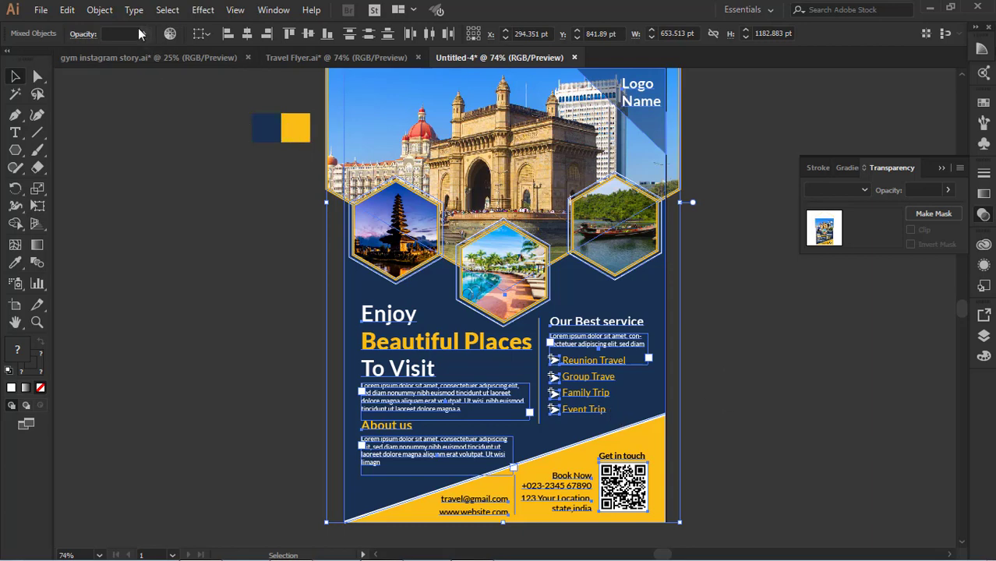
right_click(556, 254)
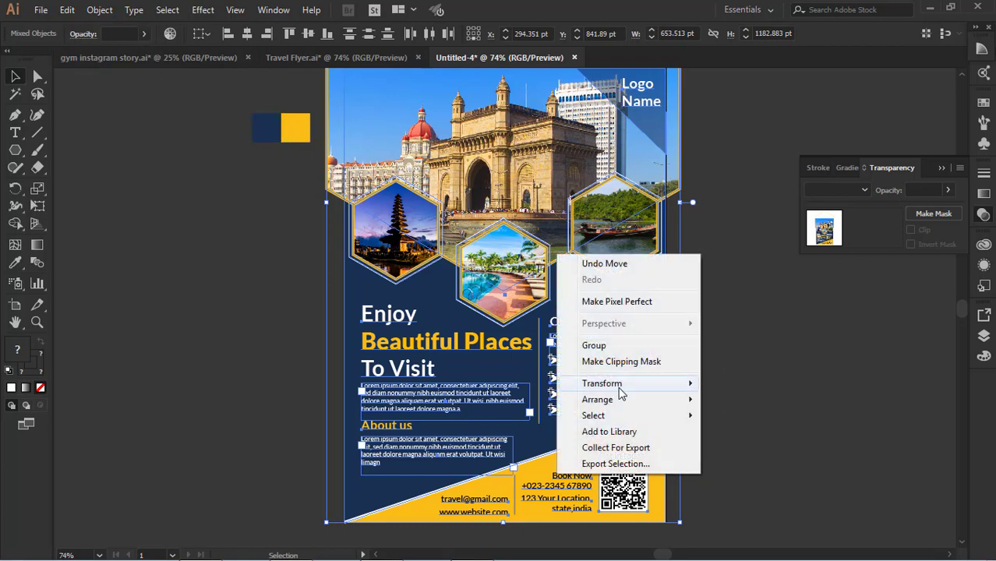
key("Escape")
left_click(208, 255)
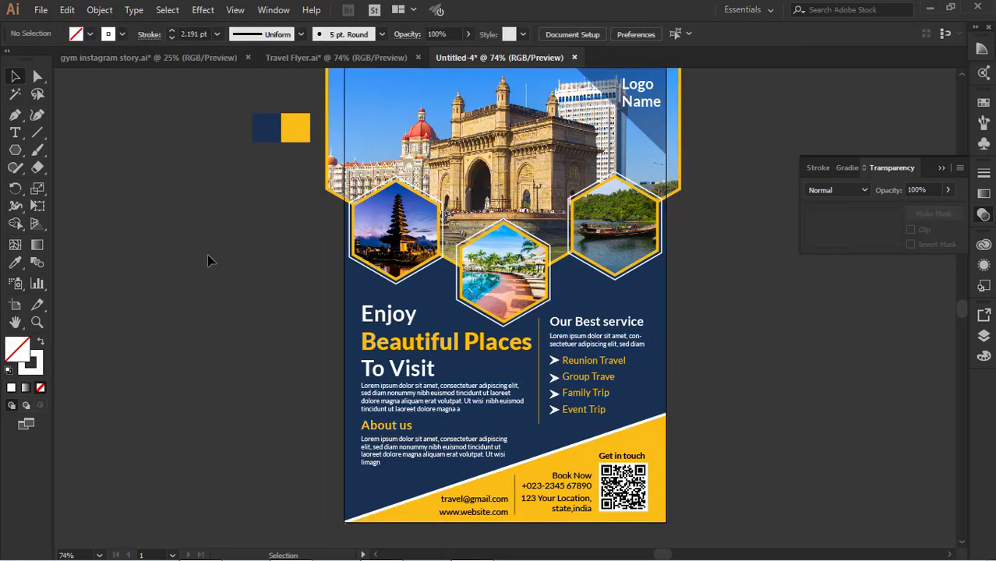
Draw a rectangle covering the whole artboard, with a white fill and no stroke.
left_click_drag(14, 150, 70, 107)
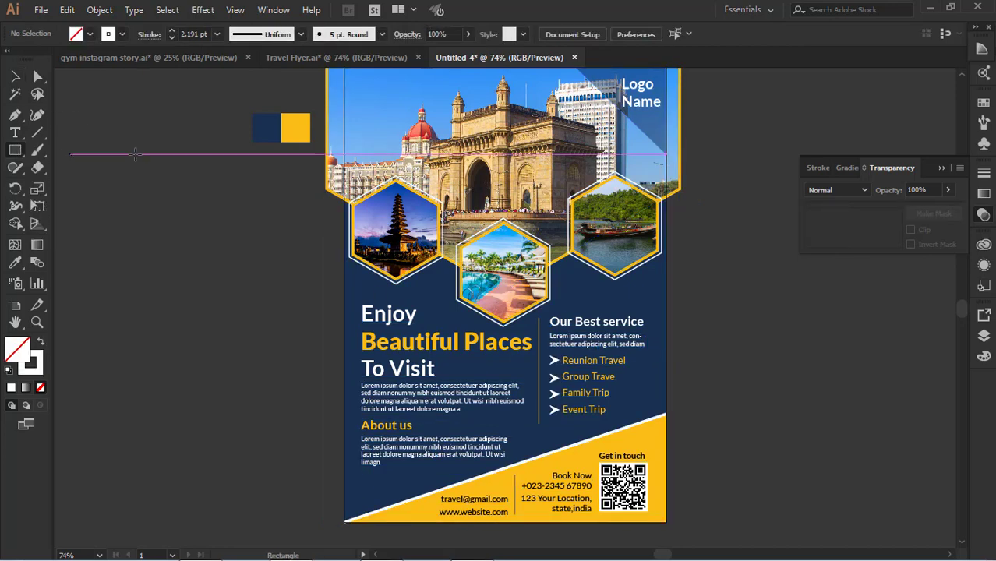
scroll(135, 154, "up", 2)
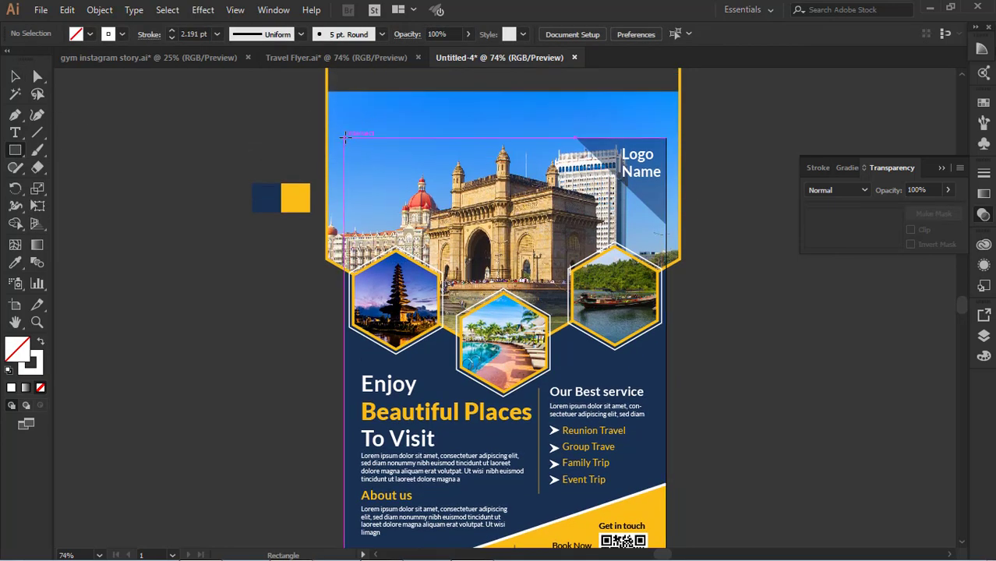
mouse_move(344, 137)
left_mouse_down()
mouse_move(624, 338)
mouse_move(711, 469)
mouse_move(672, 536)
mouse_move(666, 526)
left_mouse_up()
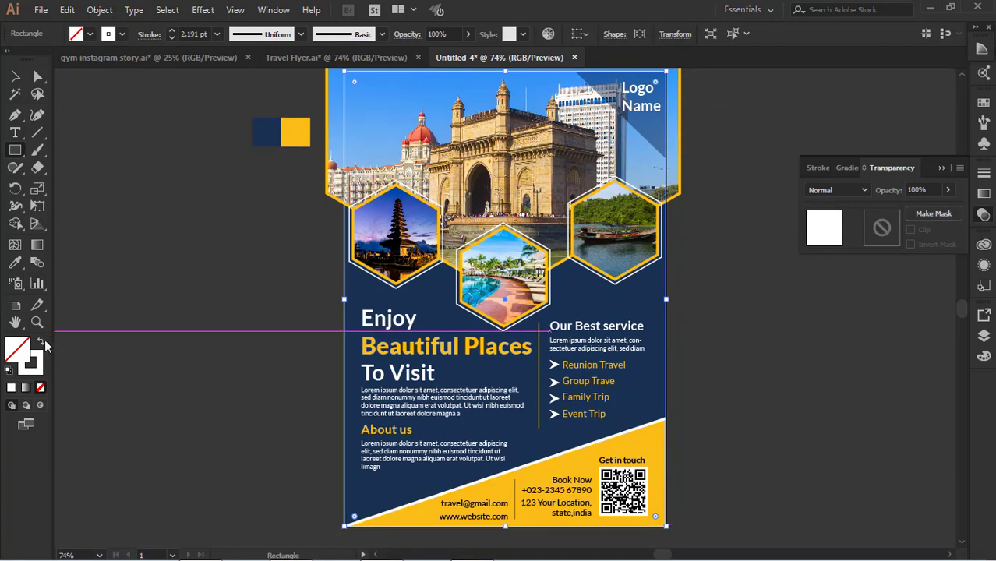
left_click(42, 342)
left_click(16, 77)
left_click(189, 207)
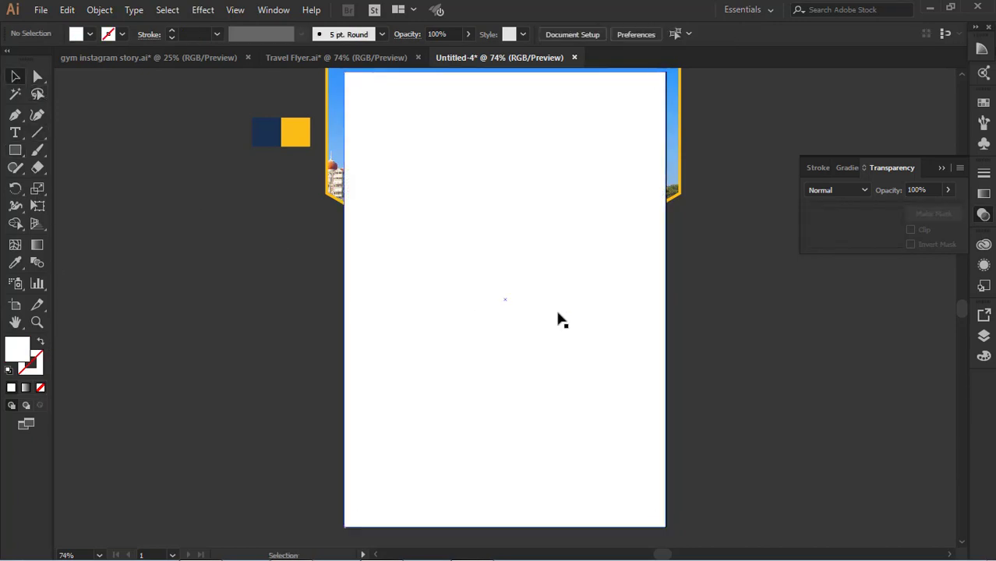
Select all the flyer artwork with the white rectangle and make a clipping mask to trim it to the artboard.
scroll(559, 319, "up", 3)
left_click(639, 276)
left_click(682, 198, "shift")
right_click(682, 198)
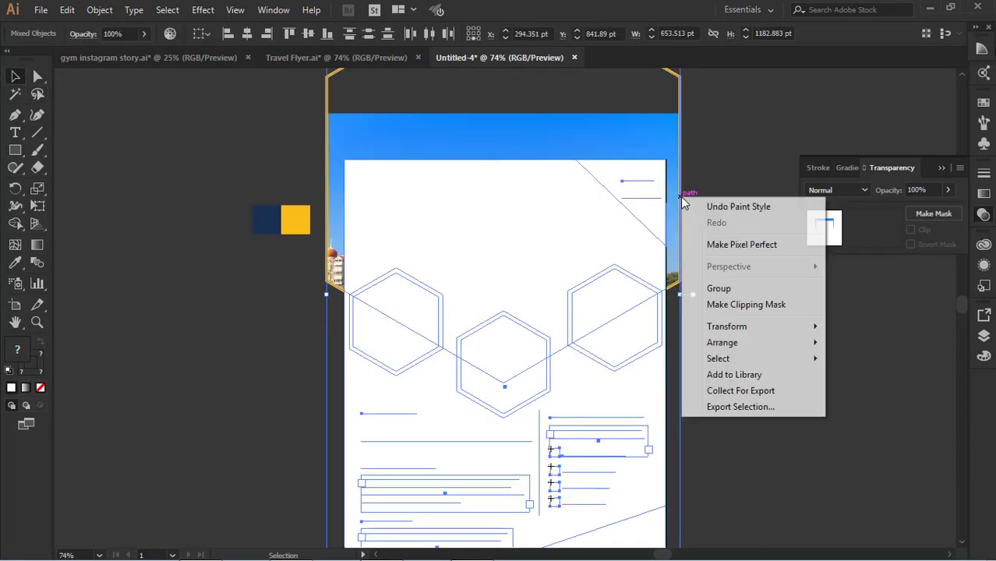
left_click(731, 308)
left_click(698, 345)
scroll(698, 347, "down", 3)
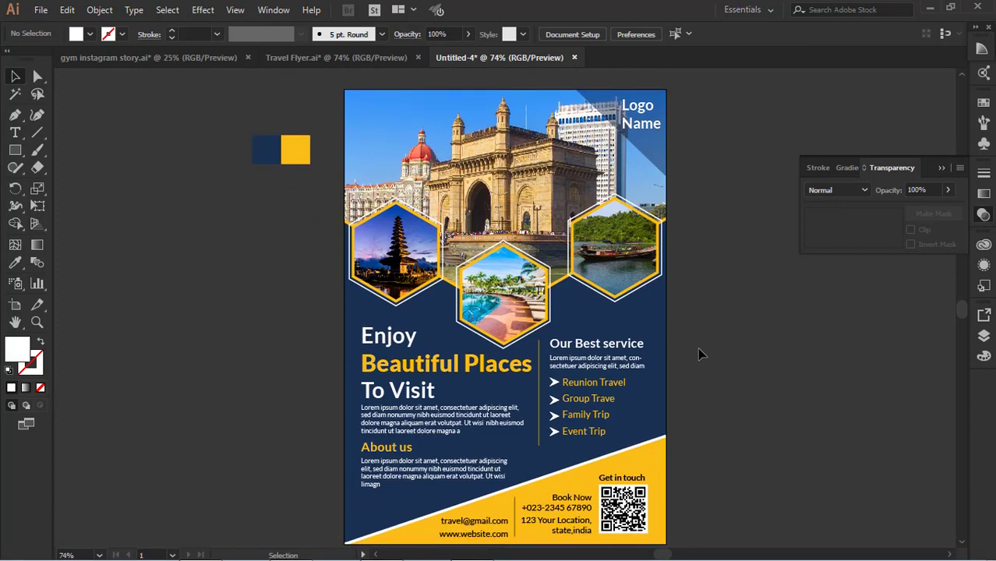
Switch to full-screen mode and examine the whole flyer.
scroll(699, 355, "down", 2)
scroll(699, 354, "up", 3)
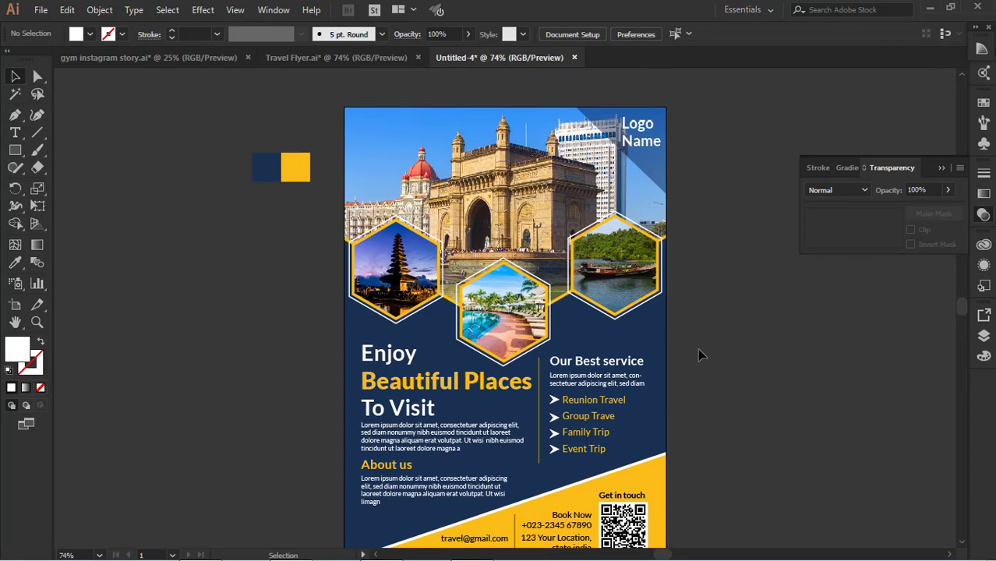
scroll(709, 312, "down", 3)
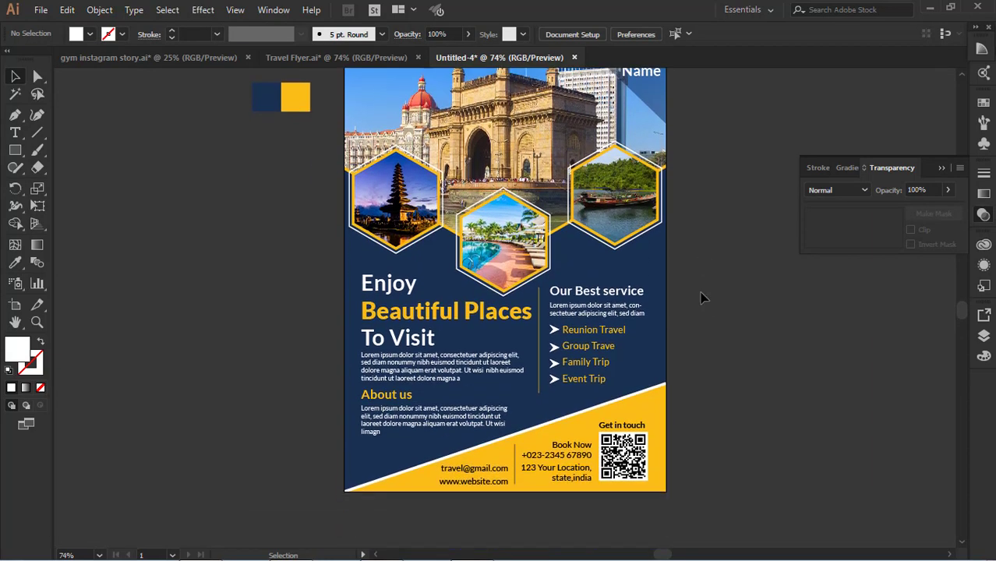
key("f")
key("f")
scroll(702, 293, "up", 3)
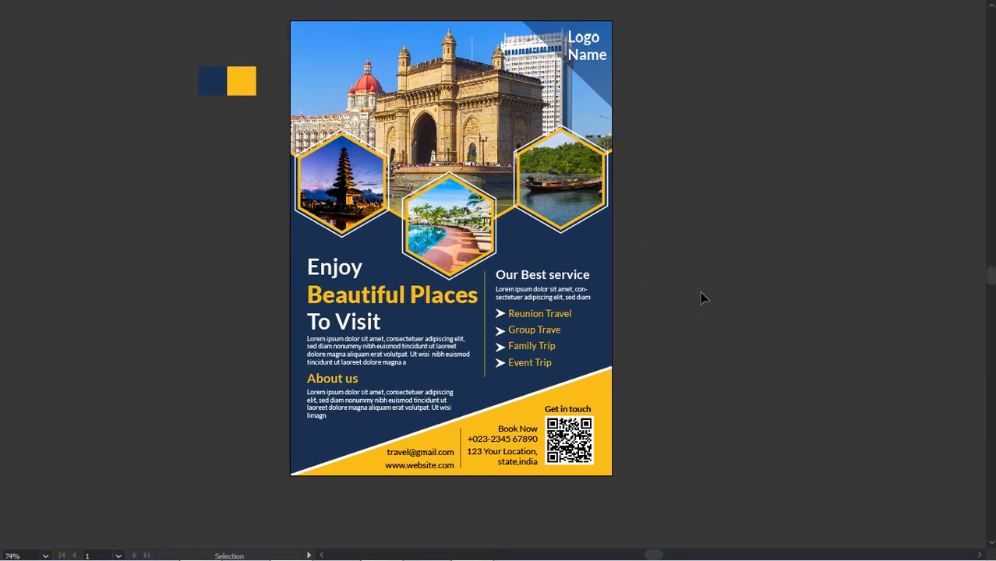
Move the navy and yellow colour swatches farther left of the flyer and deselect them.
scroll(701, 297, "down", 1)
left_click_drag(184, 55, 134, 108)
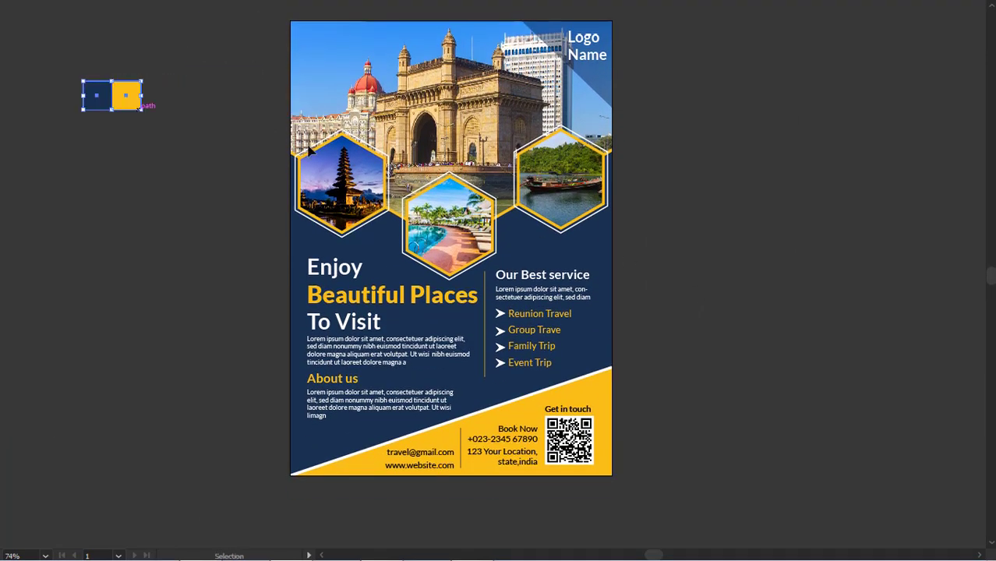
left_click(664, 257)
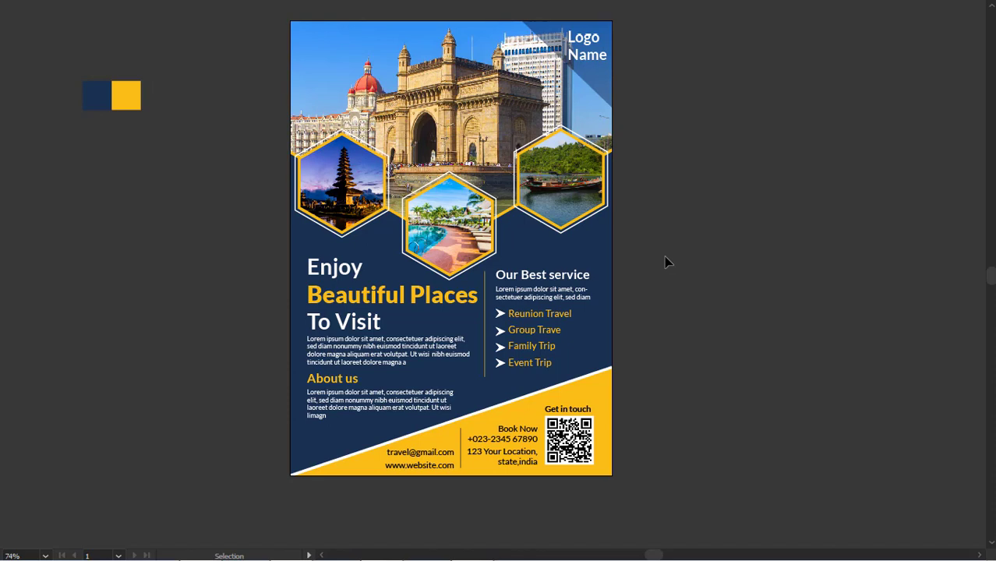